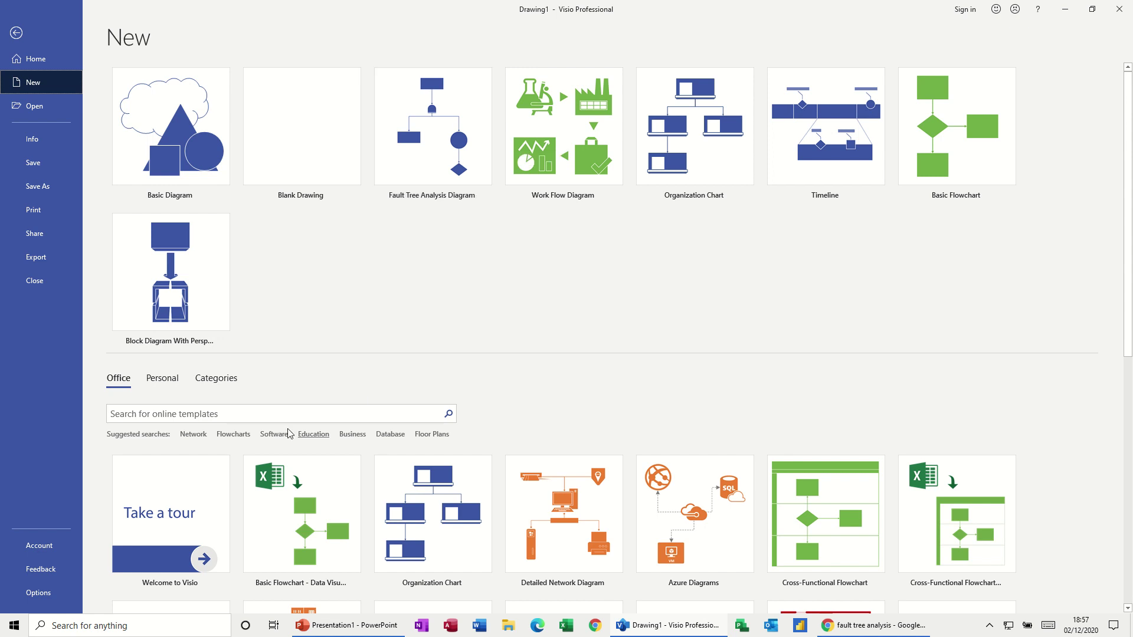
# - Create a new drawing from the Business category's Fault Tree Analysis Diagram template
pyautogui.click(350, 435)
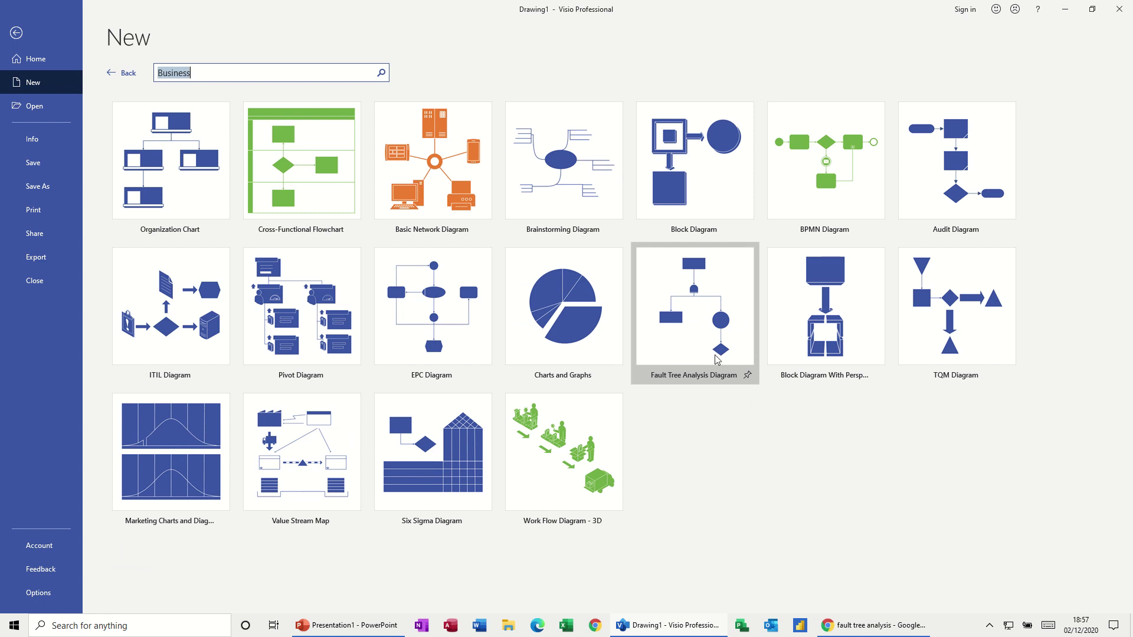
pyautogui.click(671, 326)
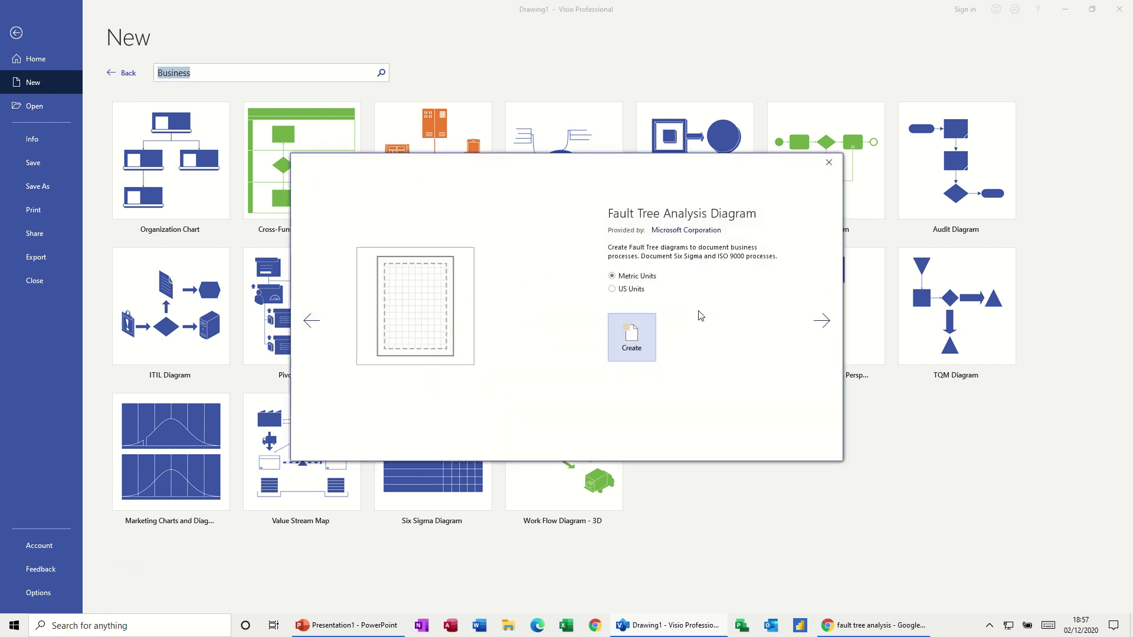
pyautogui.click(632, 348)
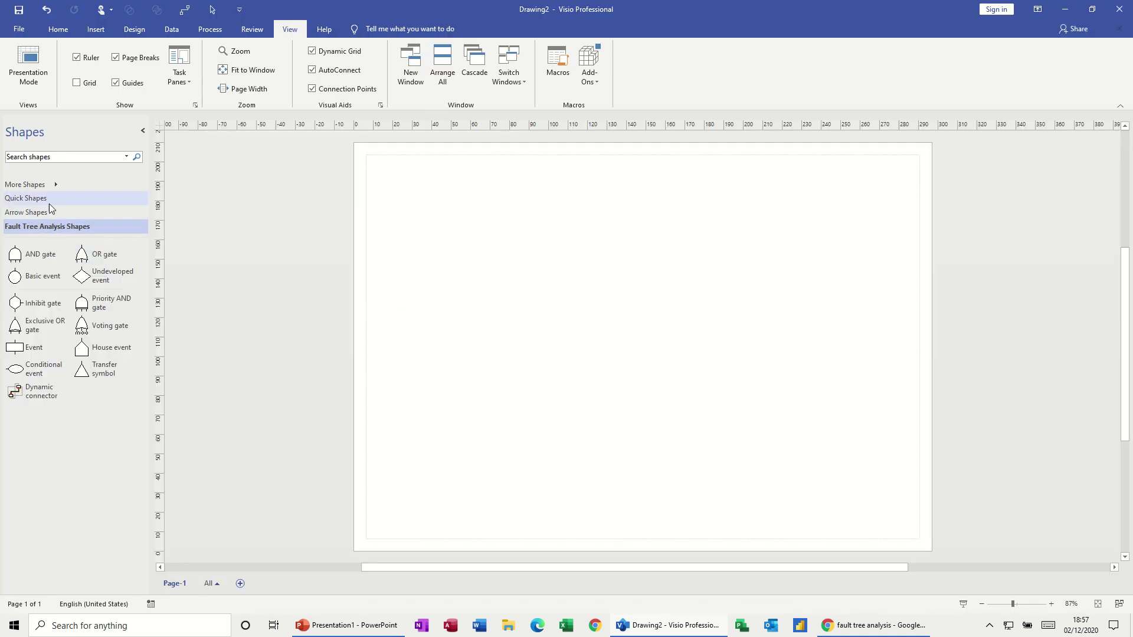
pyautogui.click(30, 199)
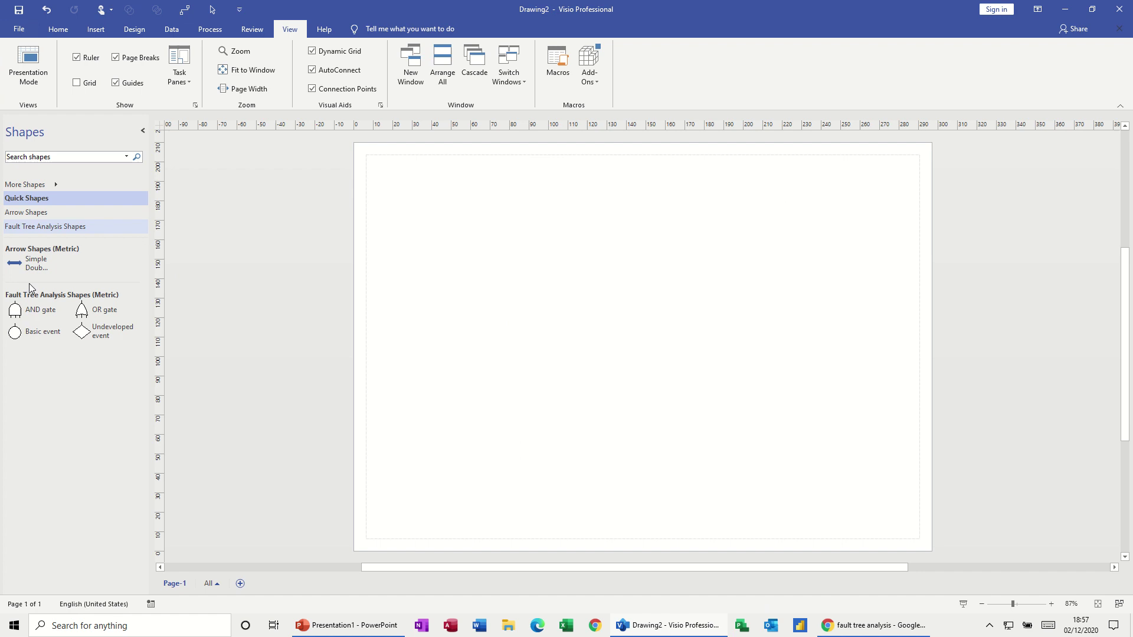
pyautogui.click(37, 215)
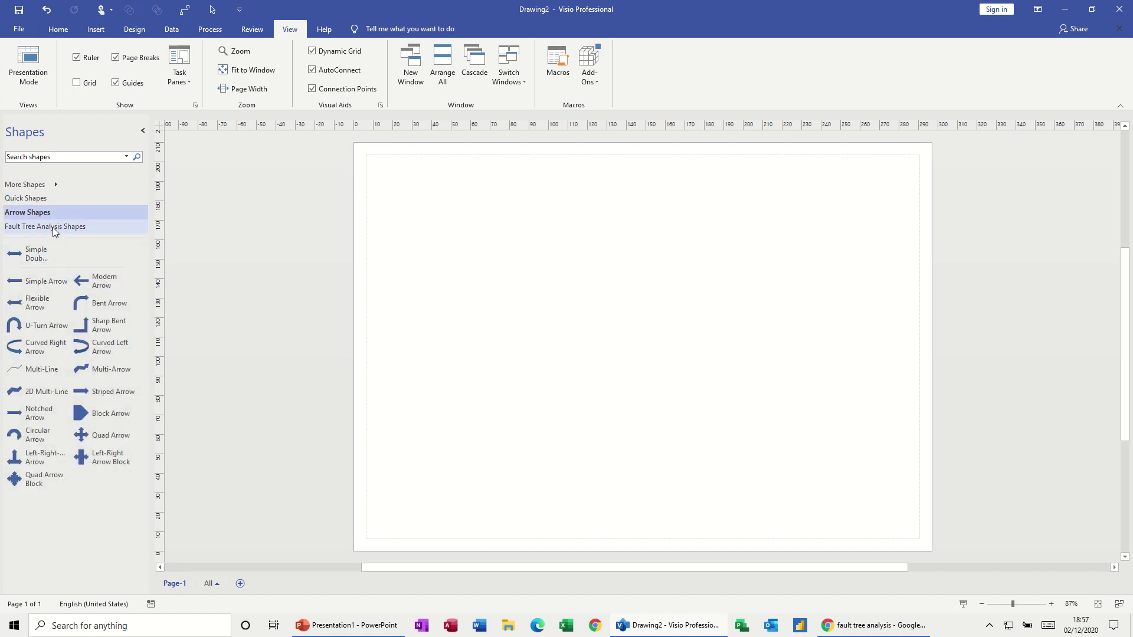
pyautogui.click(52, 227)
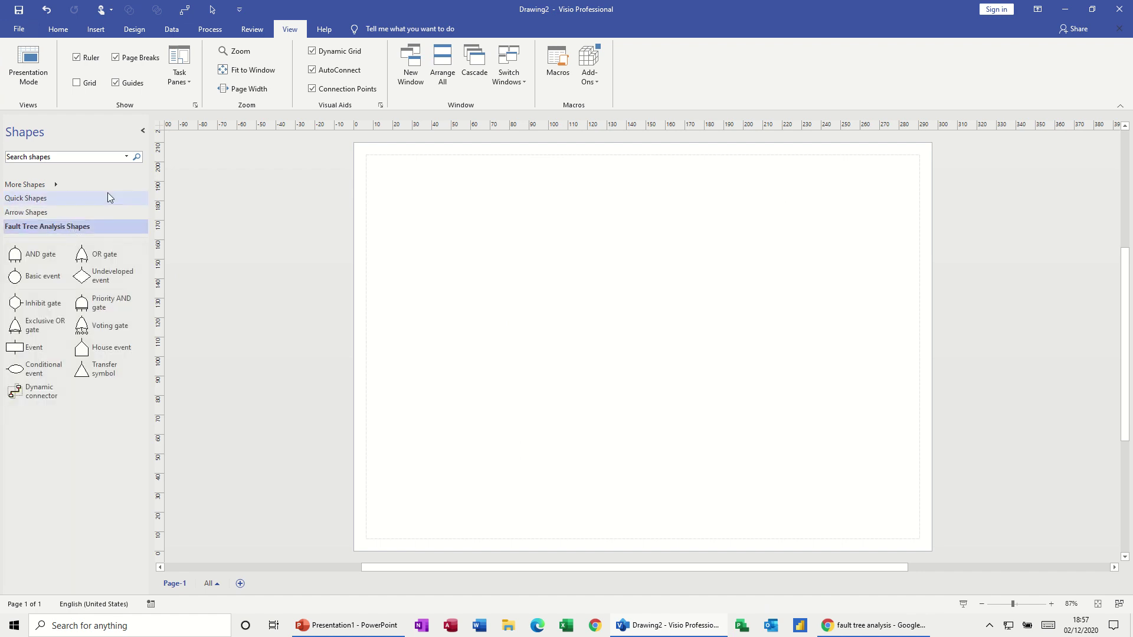
pyautogui.click(54, 183)
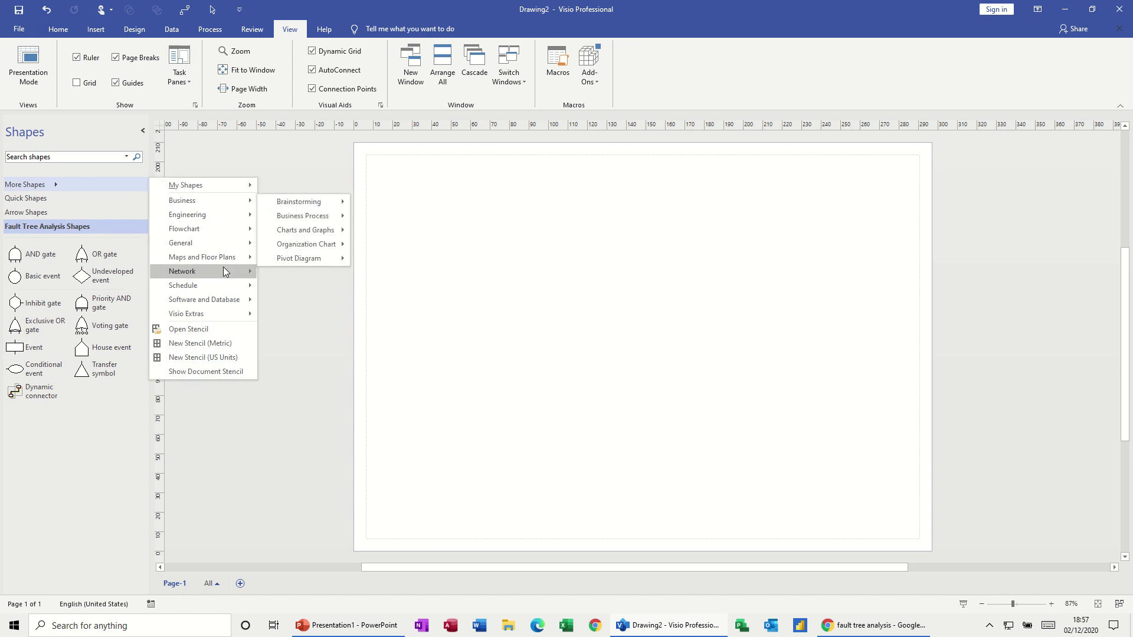
pyautogui.moveTo(224, 268)
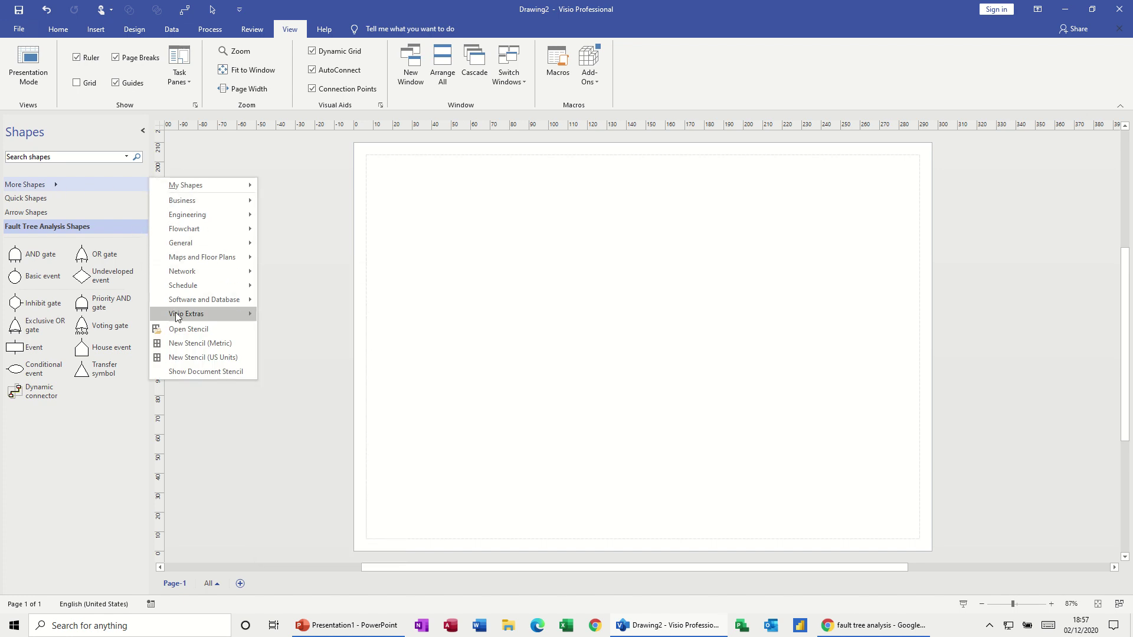
pyautogui.click(189, 328)
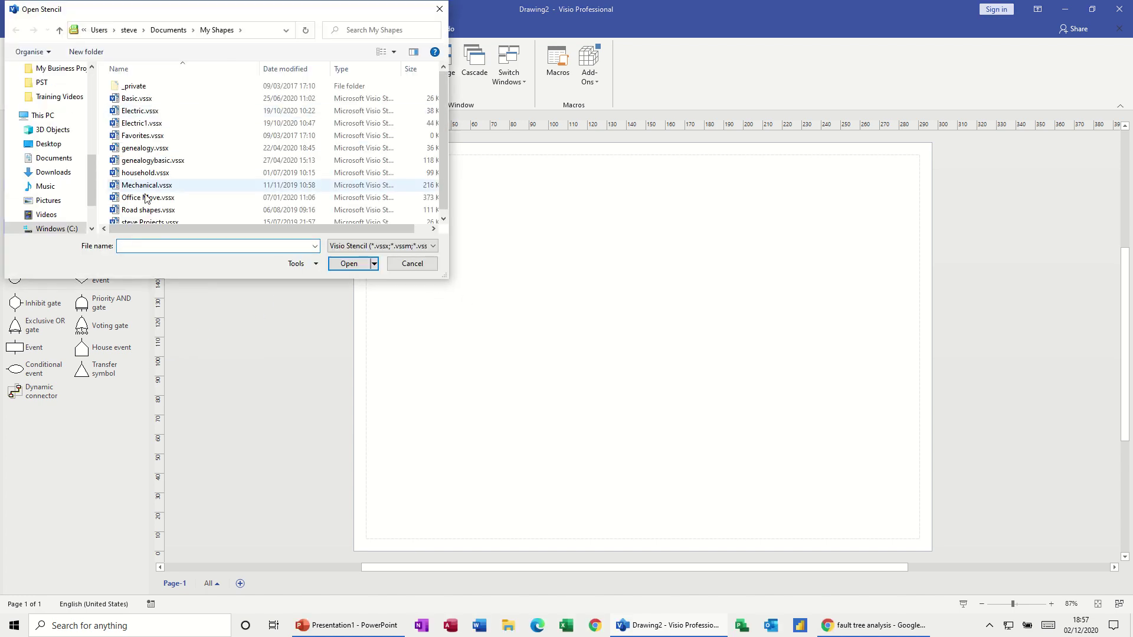
pyautogui.click(413, 265)
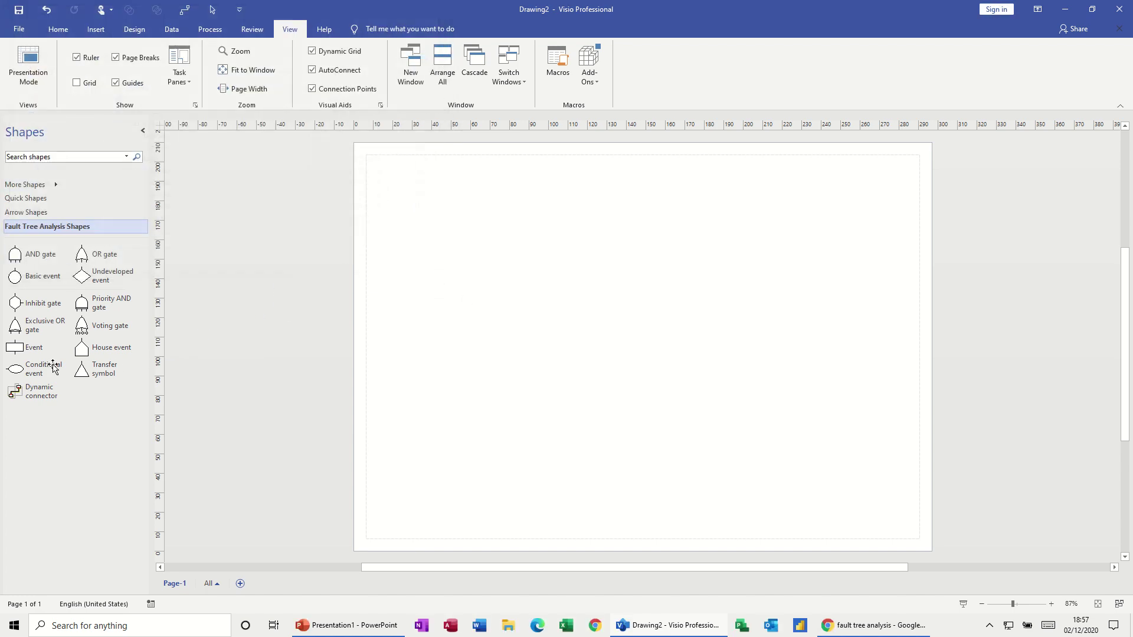
pyautogui.click(105, 369)
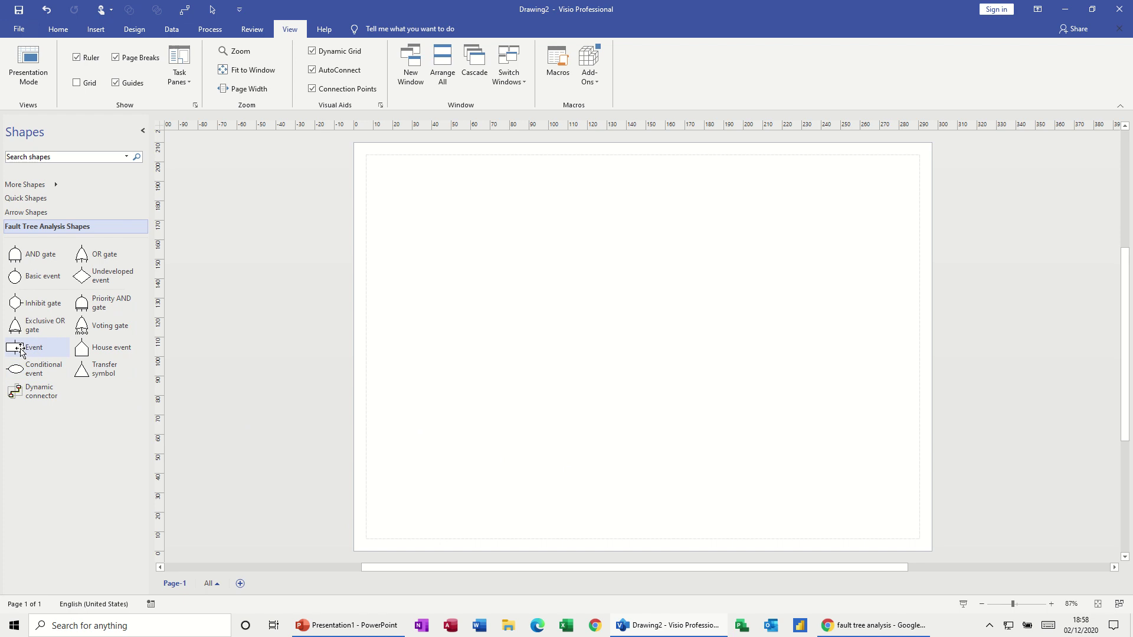
# - Place an Event shape near the top centre labelled 'Model Aircraft Crash', correcting the typo
pyautogui.moveTo(16, 349); pyautogui.dragTo(643, 201)
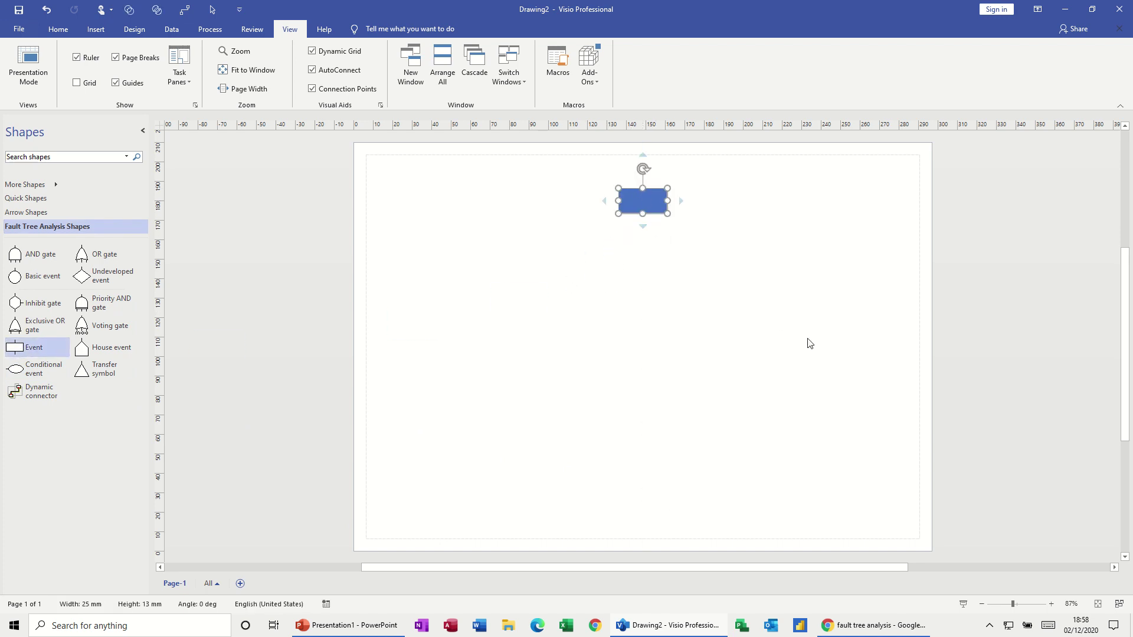
pyautogui.write('Mc')
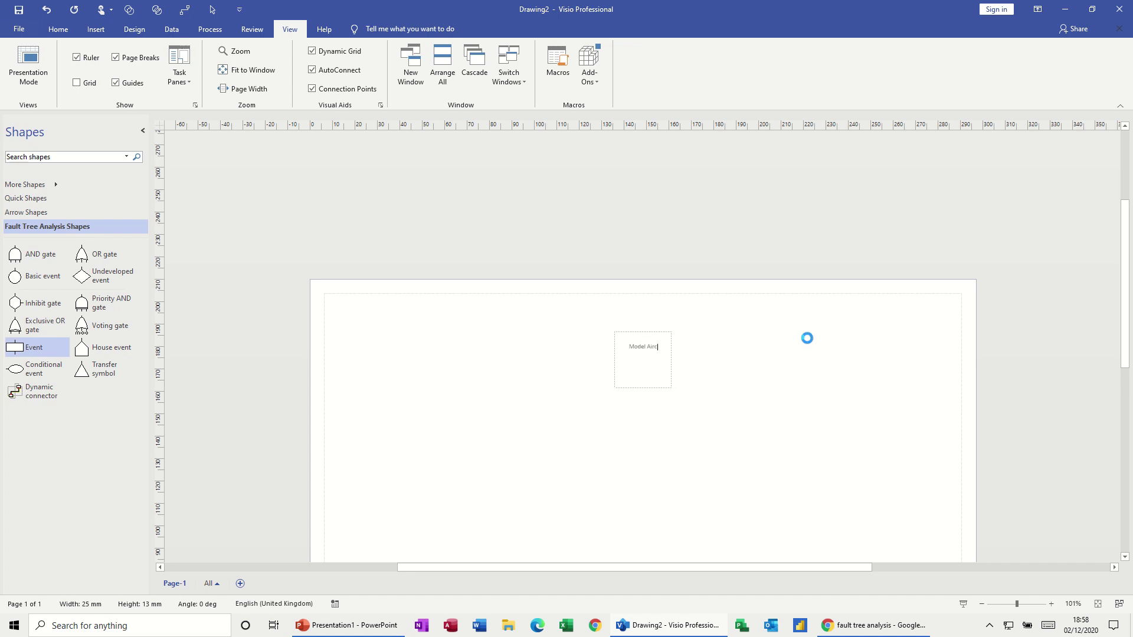
pyautogui.write('del Aircraft Crass')
pyautogui.press('BackSpace')
pyautogui.write('h')
pyautogui.press('Escape')
pyautogui.moveTo(644, 376)
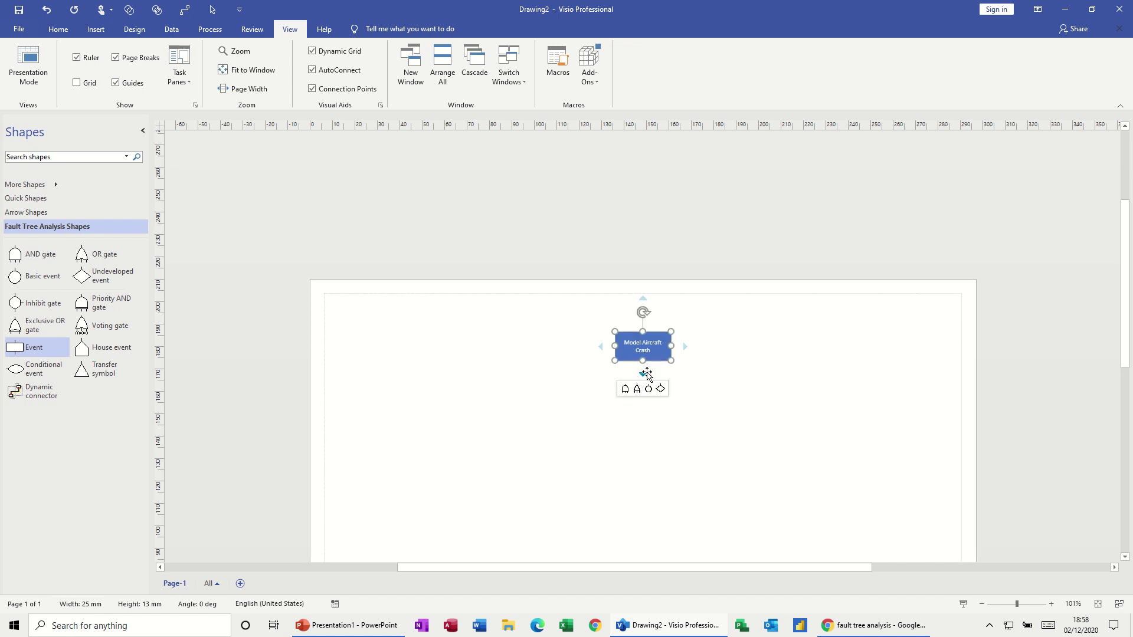
# - Add an OR gate connected beneath the Model Aircraft Crash event using AutoConnect
pyautogui.moveTo(602, 348)
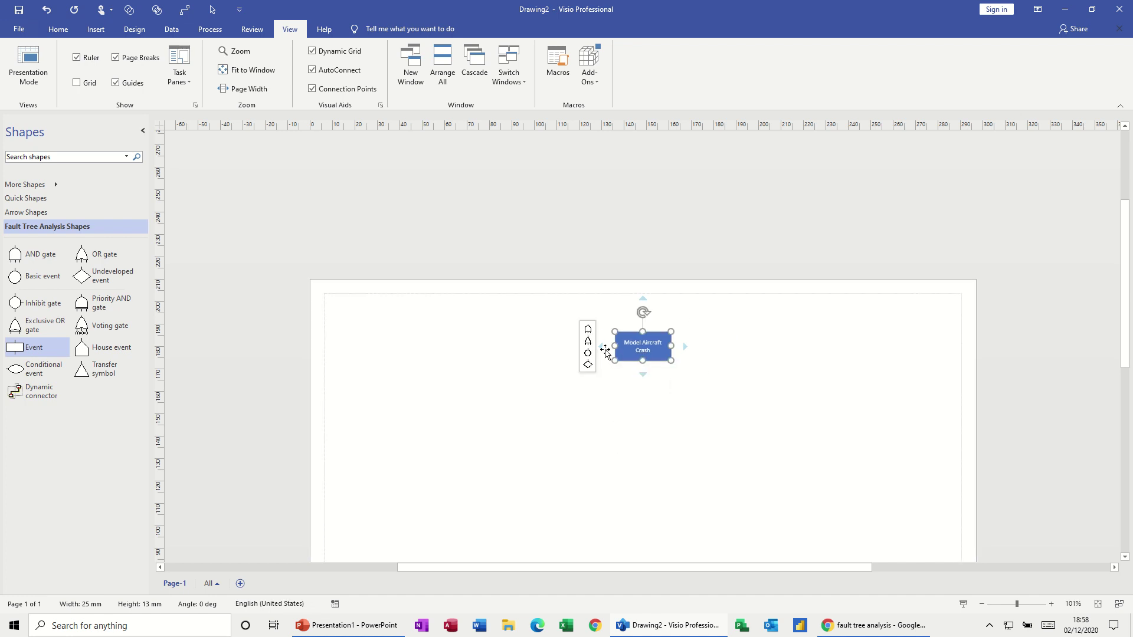
pyautogui.moveTo(641, 299)
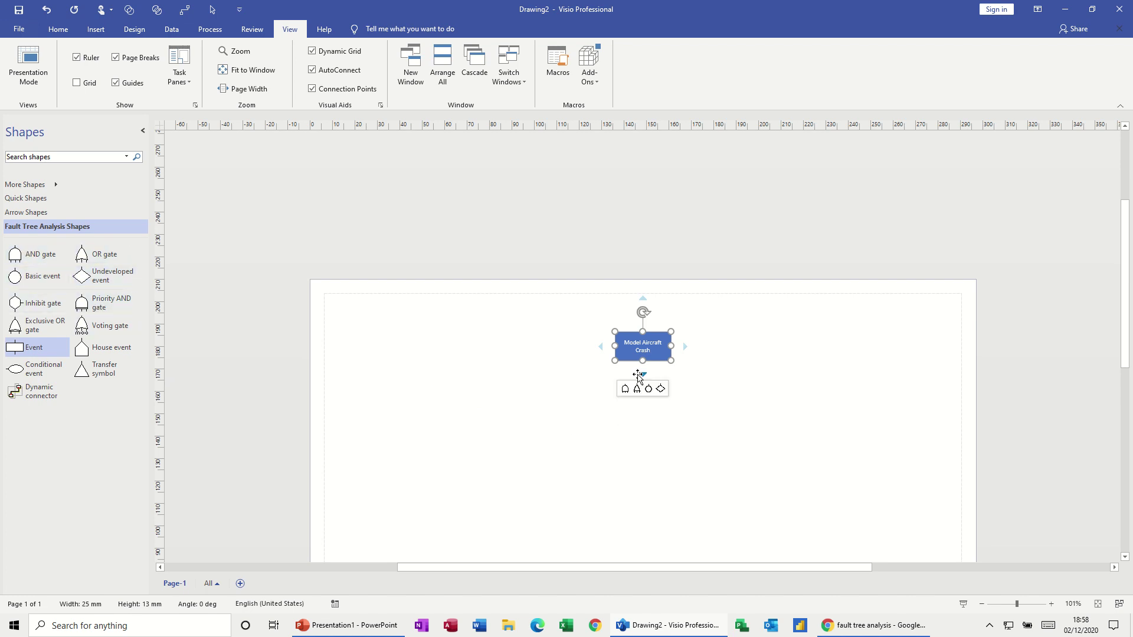
pyautogui.click(638, 389)
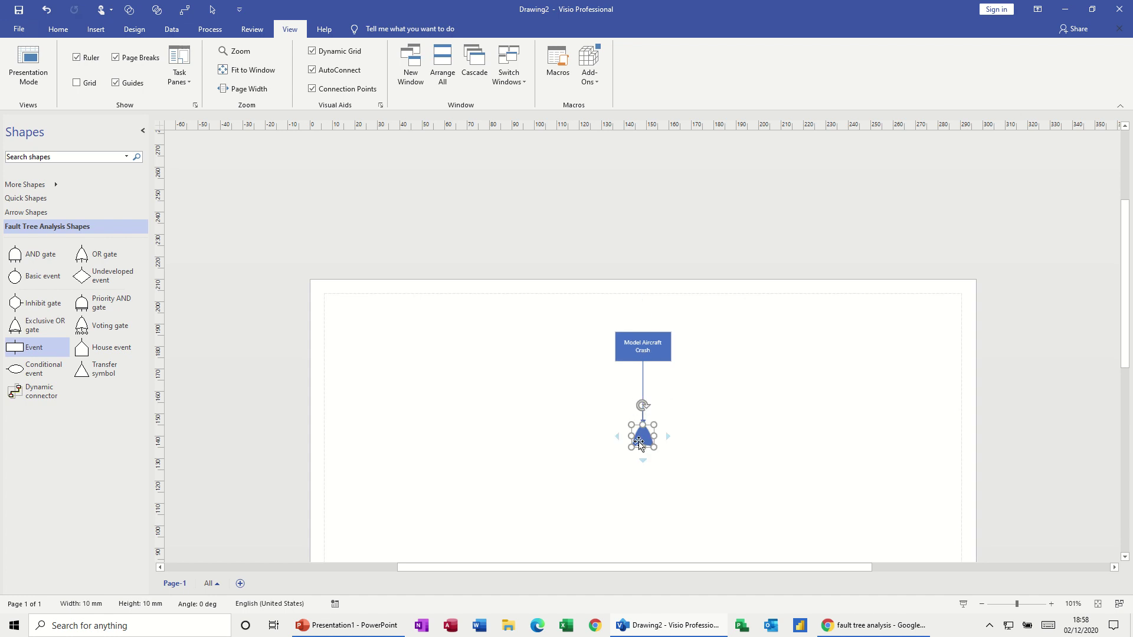
pyautogui.click(609, 454)
pyautogui.scroll(-1, 610, 453)
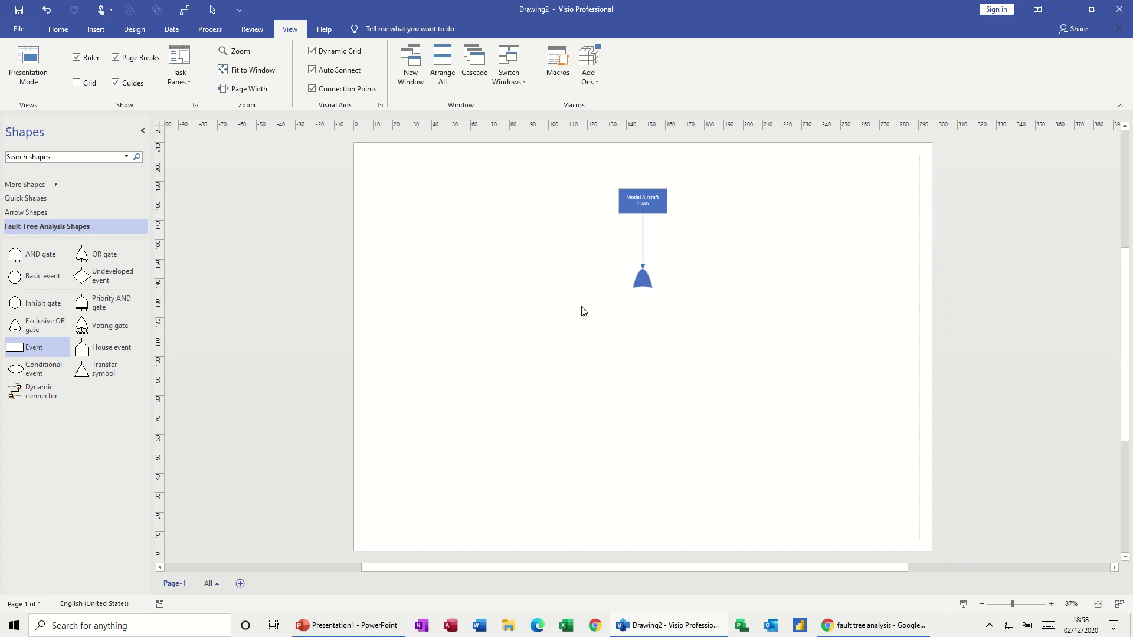
pyautogui.moveTo(615, 278)
# - Try adding an event box left of the OR gate, then delete it because it stayed unconnected
pyautogui.click(58, 30)
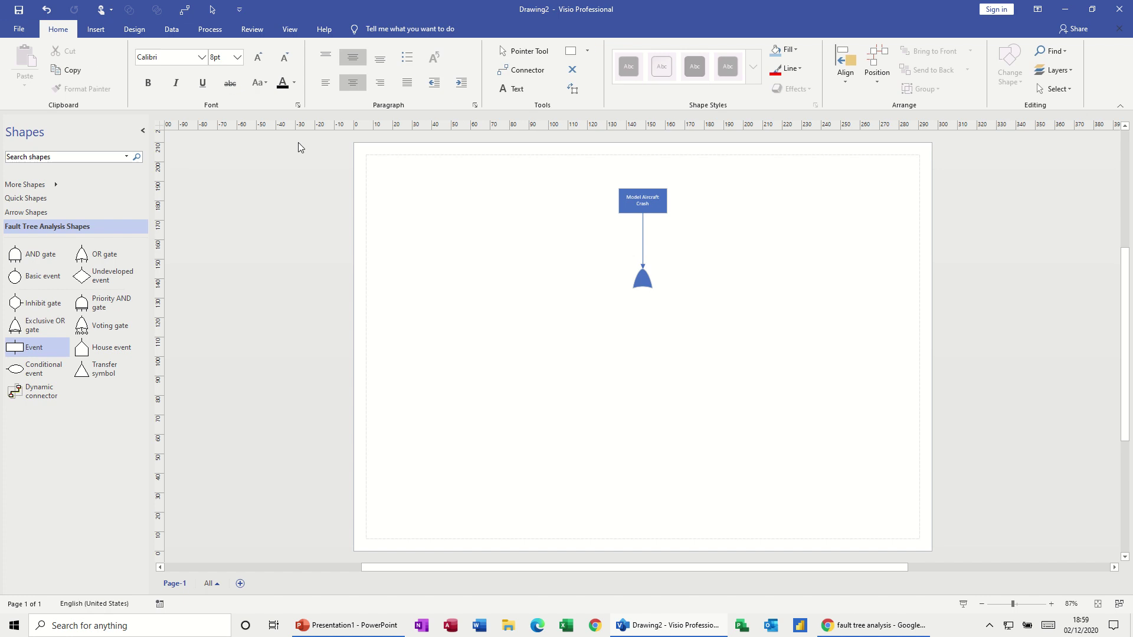
pyautogui.click(522, 69)
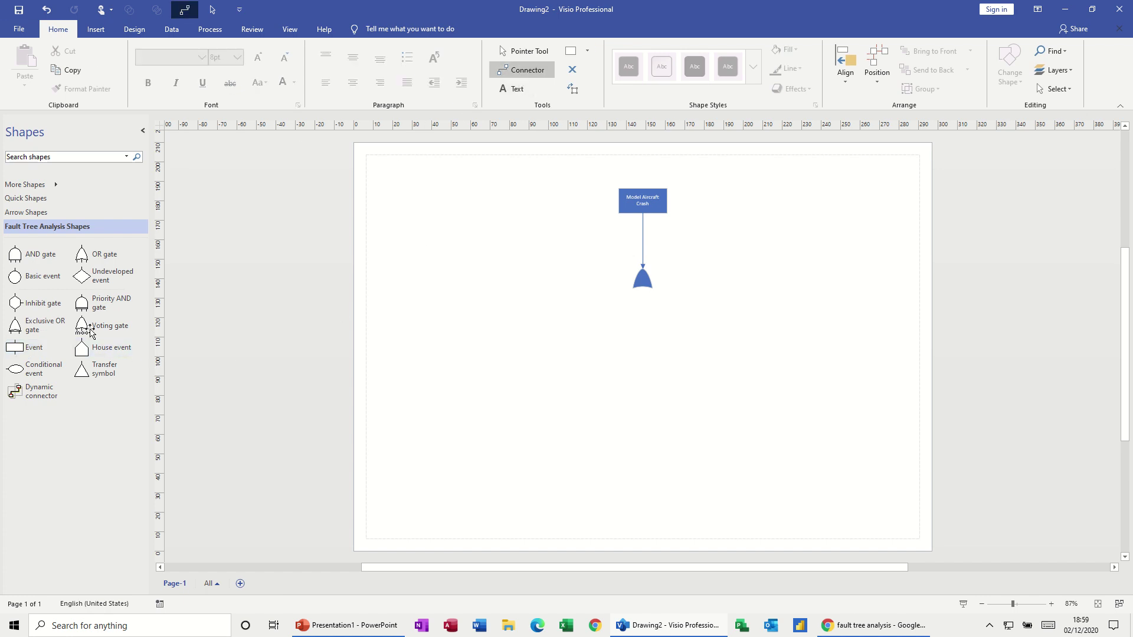
pyautogui.moveTo(49, 347); pyautogui.dragTo(543, 305)
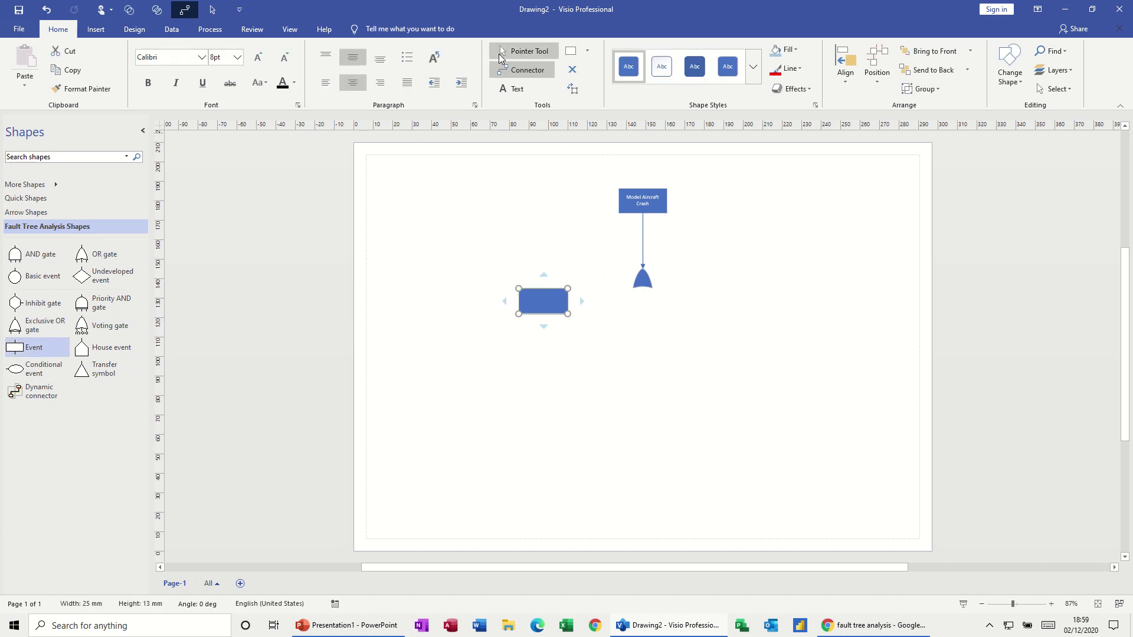
pyautogui.click(513, 52)
pyautogui.click(638, 287)
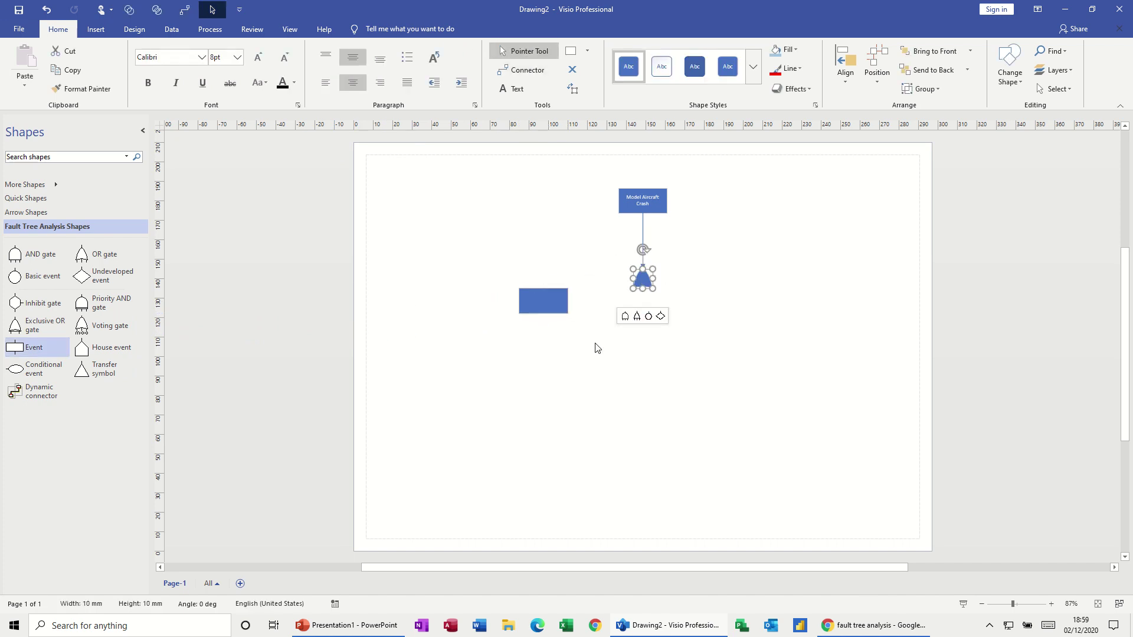
pyautogui.click(525, 305)
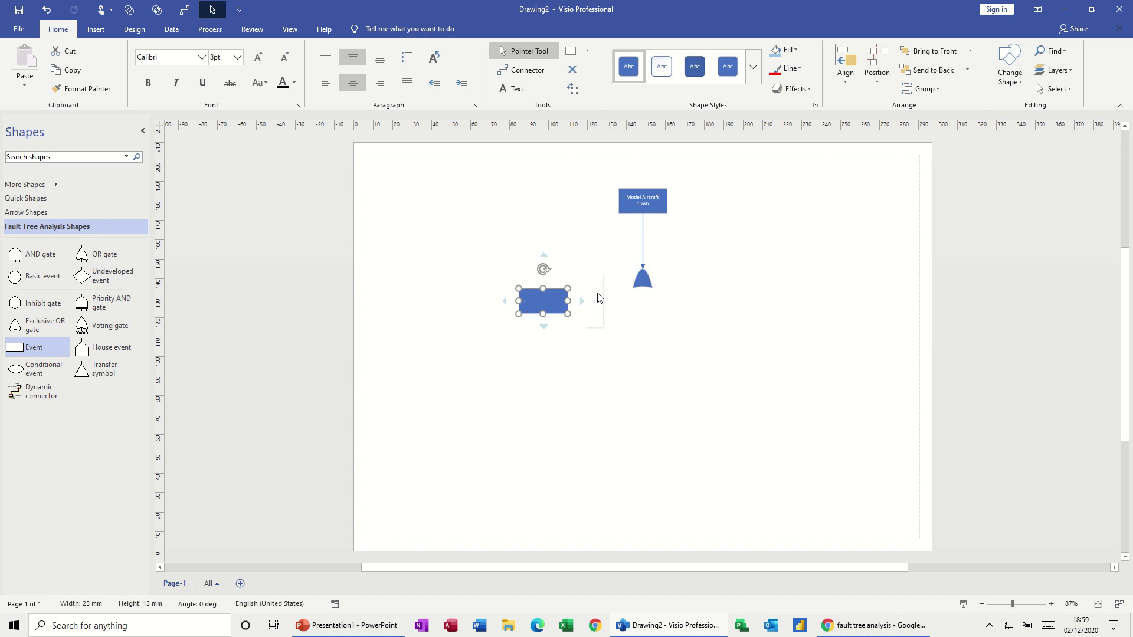
pyautogui.press('Delete')
# - Add three event boxes connected below the OR gate: middle, right and left
pyautogui.click(642, 279)
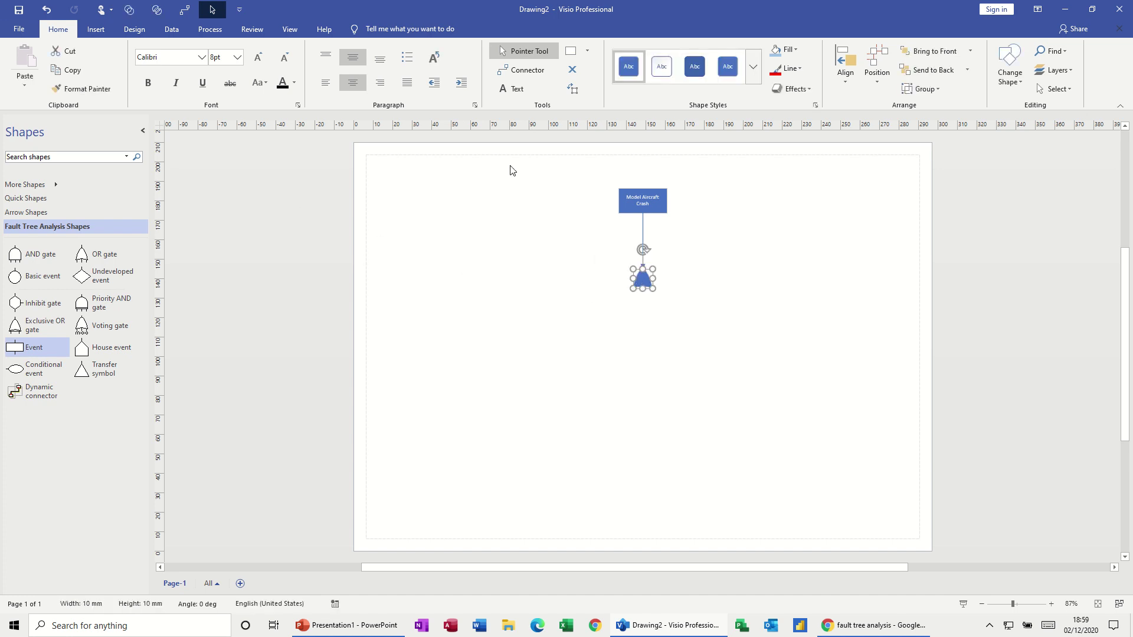
pyautogui.click(508, 73)
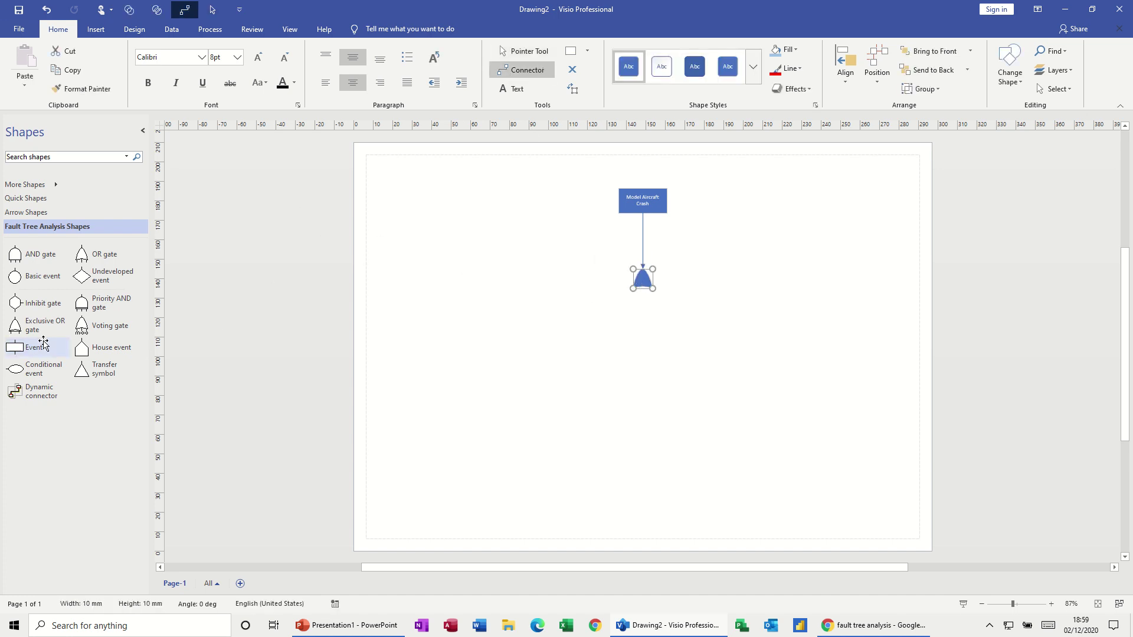
pyautogui.moveTo(18, 354); pyautogui.dragTo(581, 336)
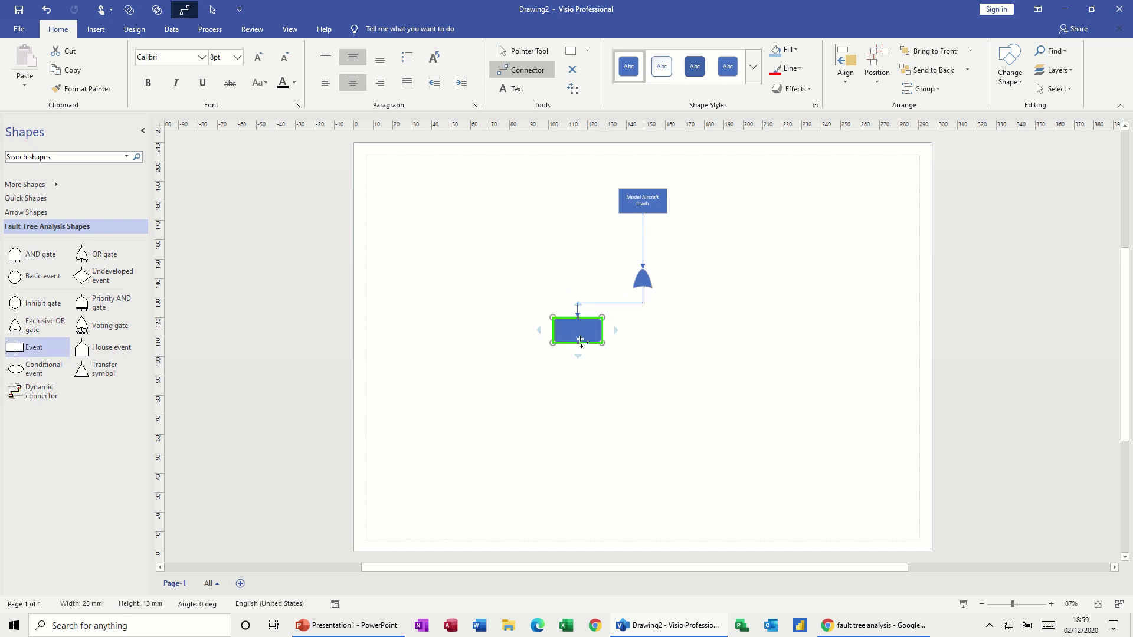
pyautogui.click(643, 279)
pyautogui.moveTo(24, 348); pyautogui.dragTo(701, 334)
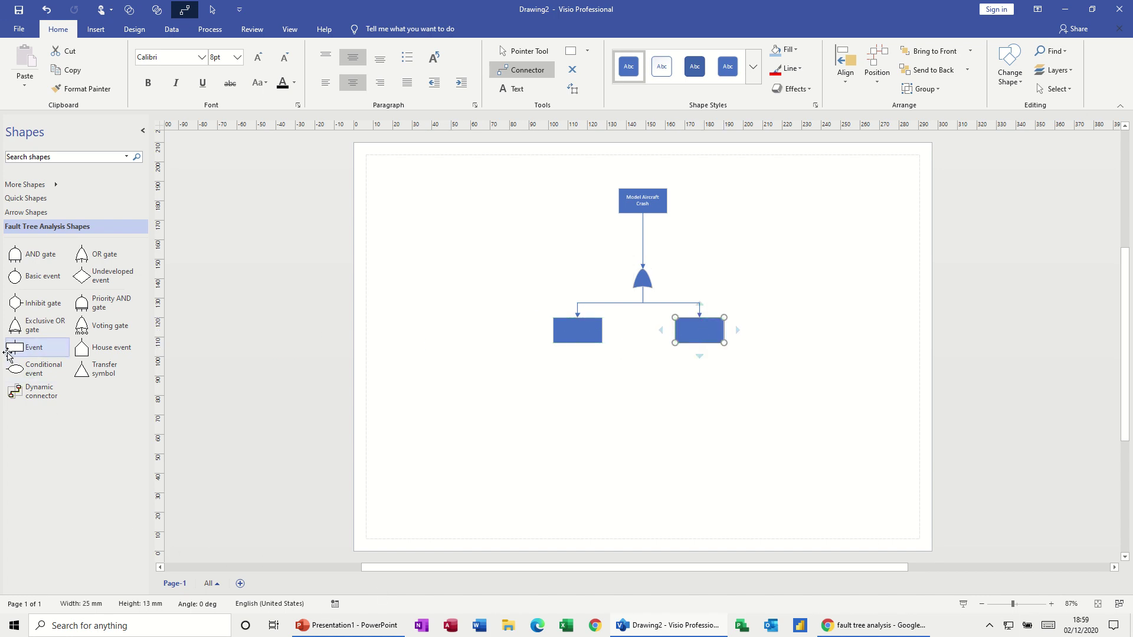
pyautogui.click(642, 280)
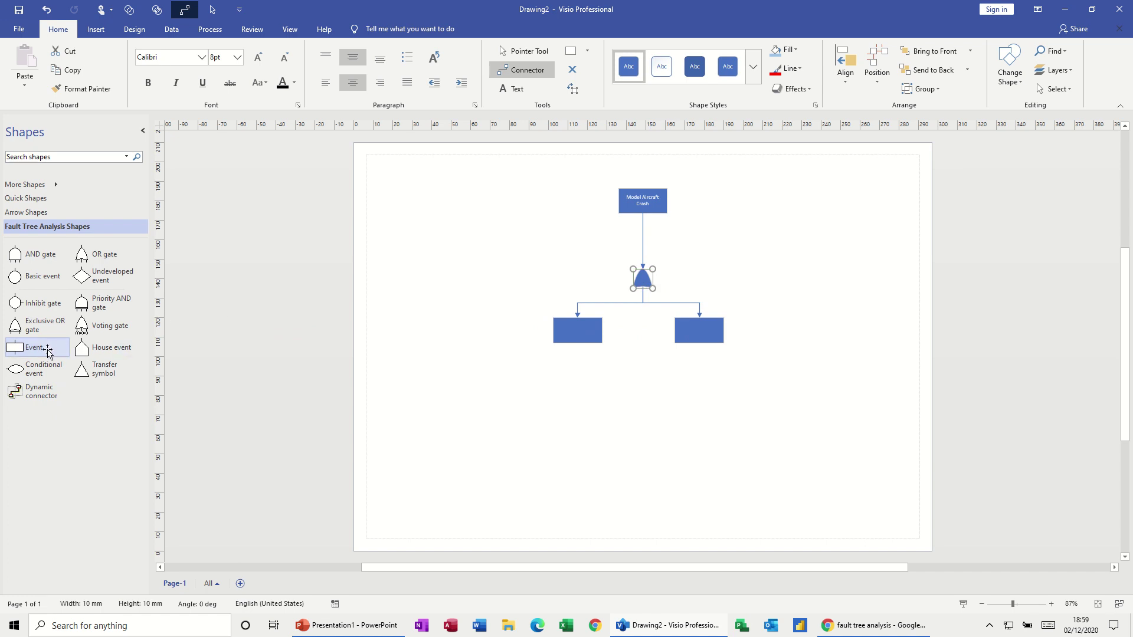
pyautogui.moveTo(47, 351); pyautogui.dragTo(480, 330)
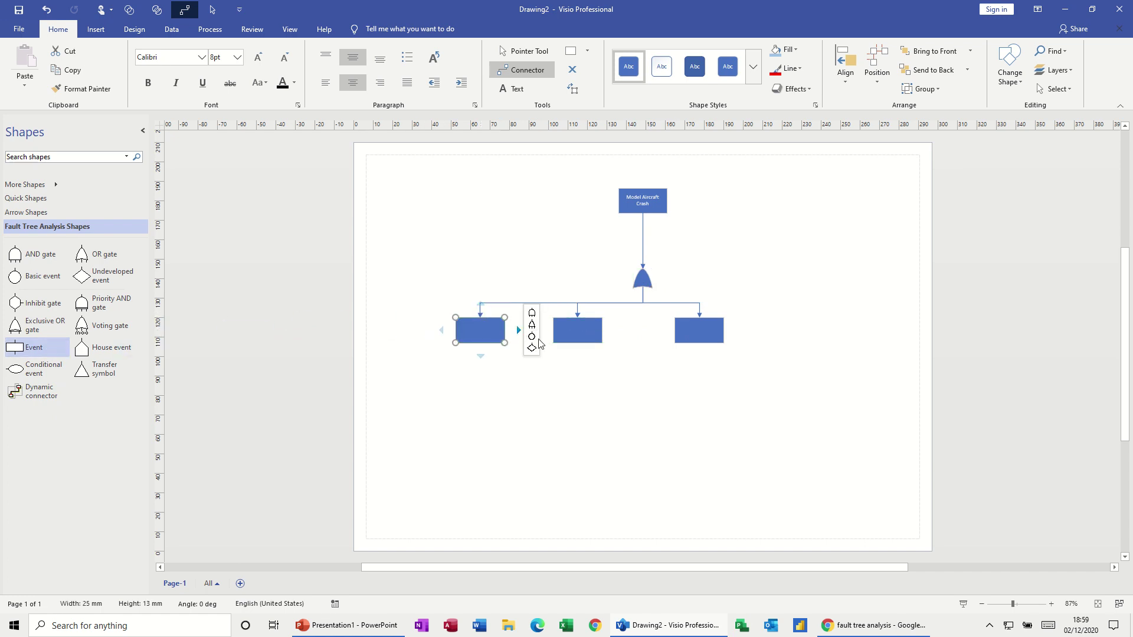
# - Space the three event boxes evenly, centre the middle one, and raise the gate
pyautogui.click(537, 51)
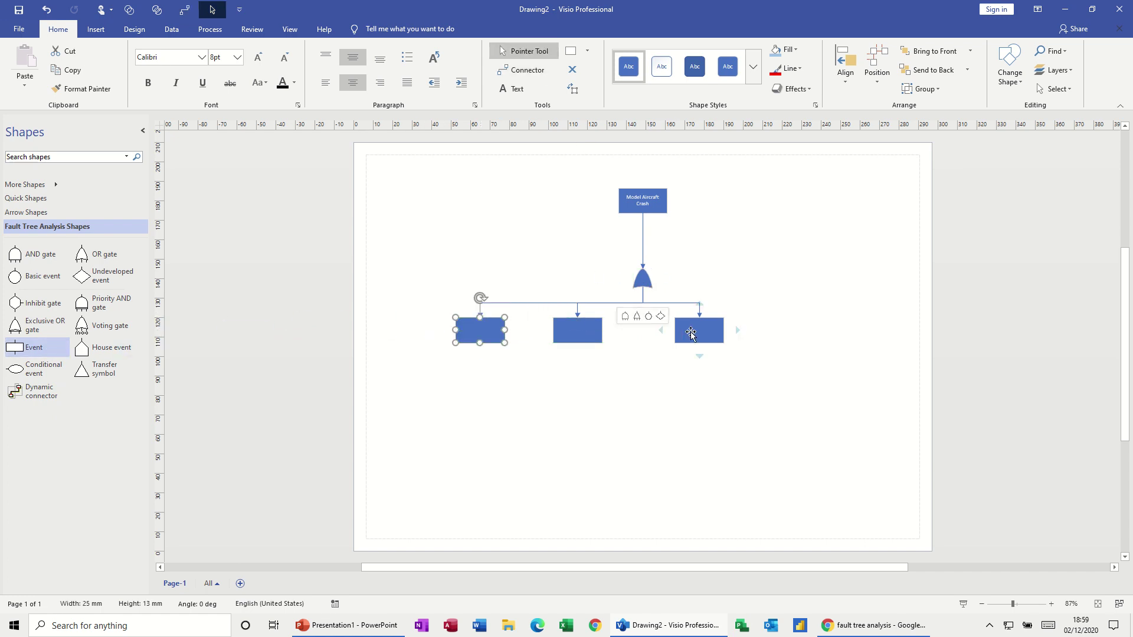
pyautogui.moveTo(702, 331); pyautogui.dragTo(813, 330)
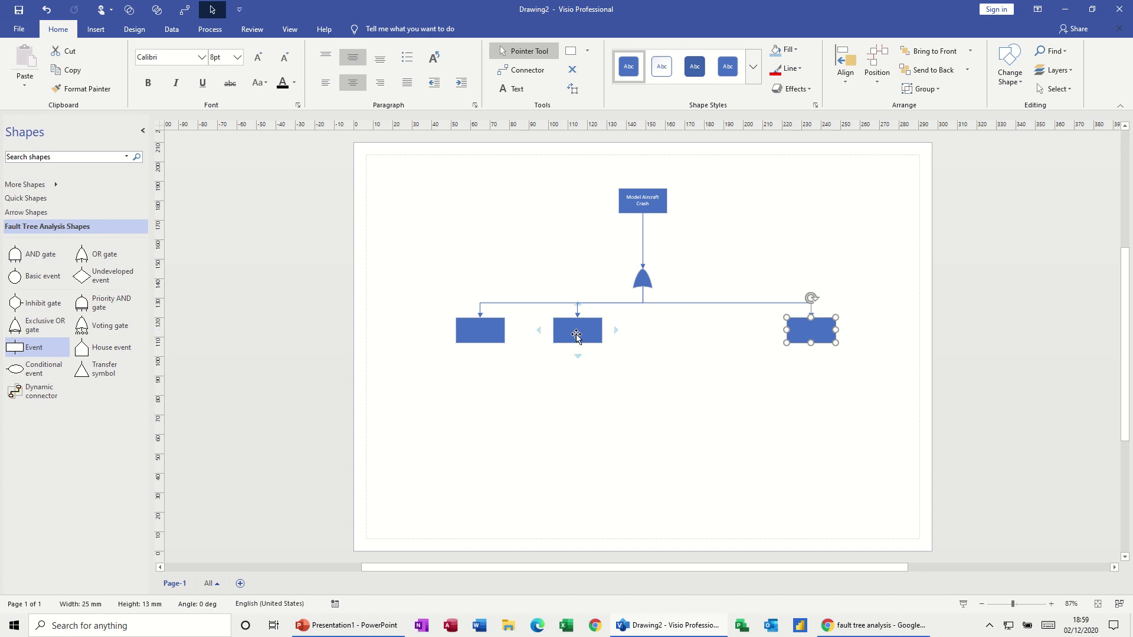
pyautogui.moveTo(570, 340); pyautogui.dragTo(636, 341)
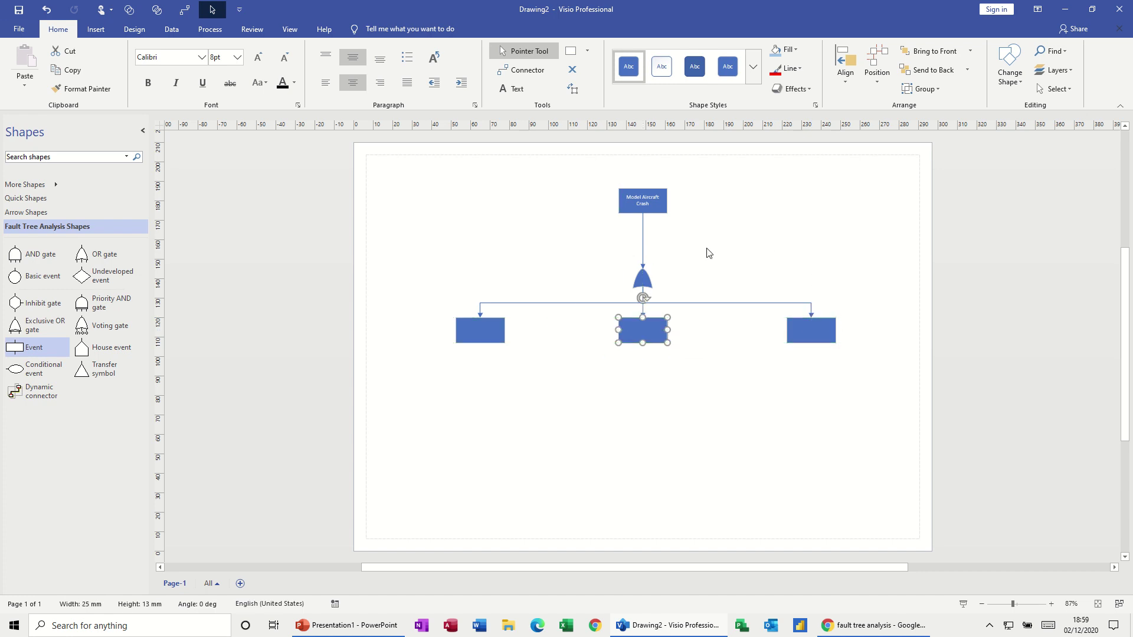
pyautogui.moveTo(646, 282); pyautogui.dragTo(645, 256)
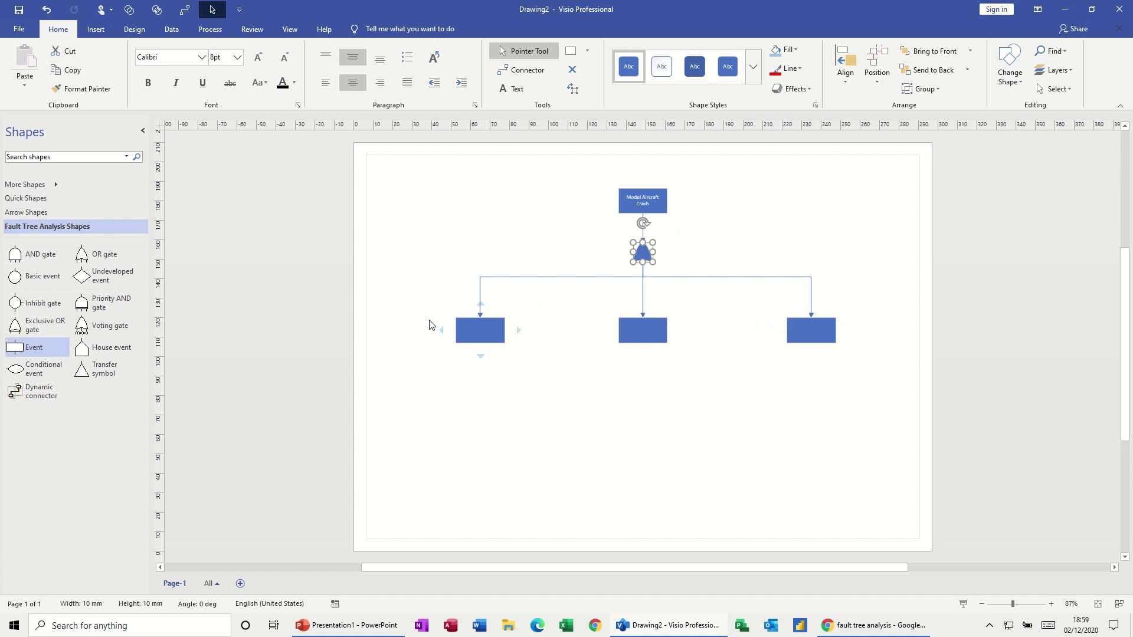
# - Nudge the three event boxes up two steps and start typing 'Loss' into the left box
pyautogui.moveTo(428, 308); pyautogui.dragTo(851, 365)
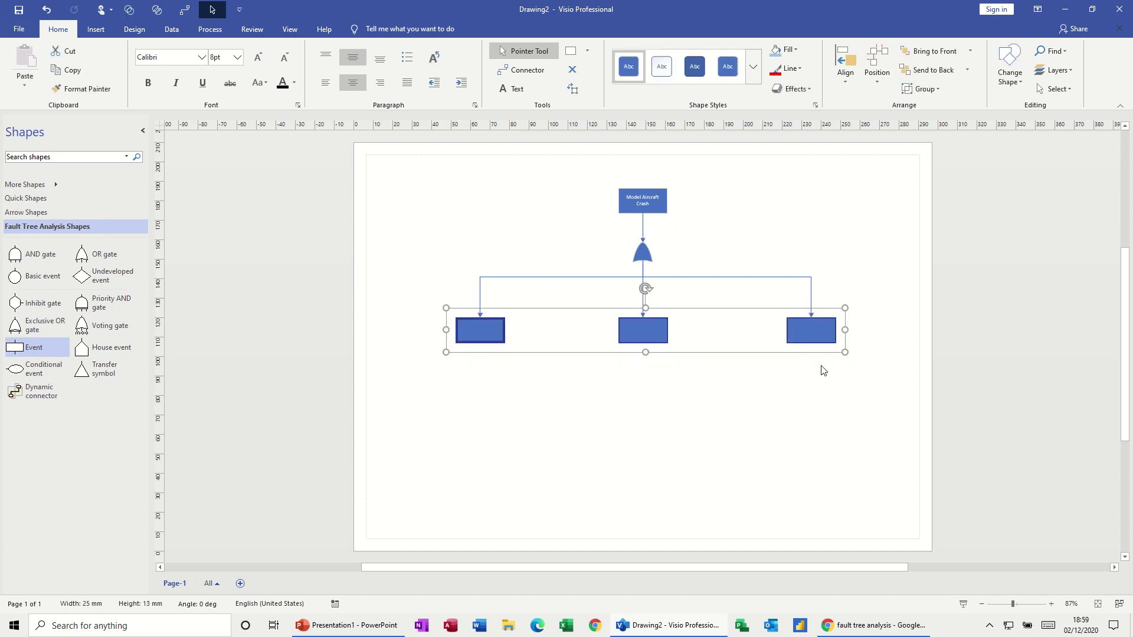
pyautogui.press('Up')
pyautogui.press('Up')
pyautogui.press('Up')
pyautogui.press('Up')
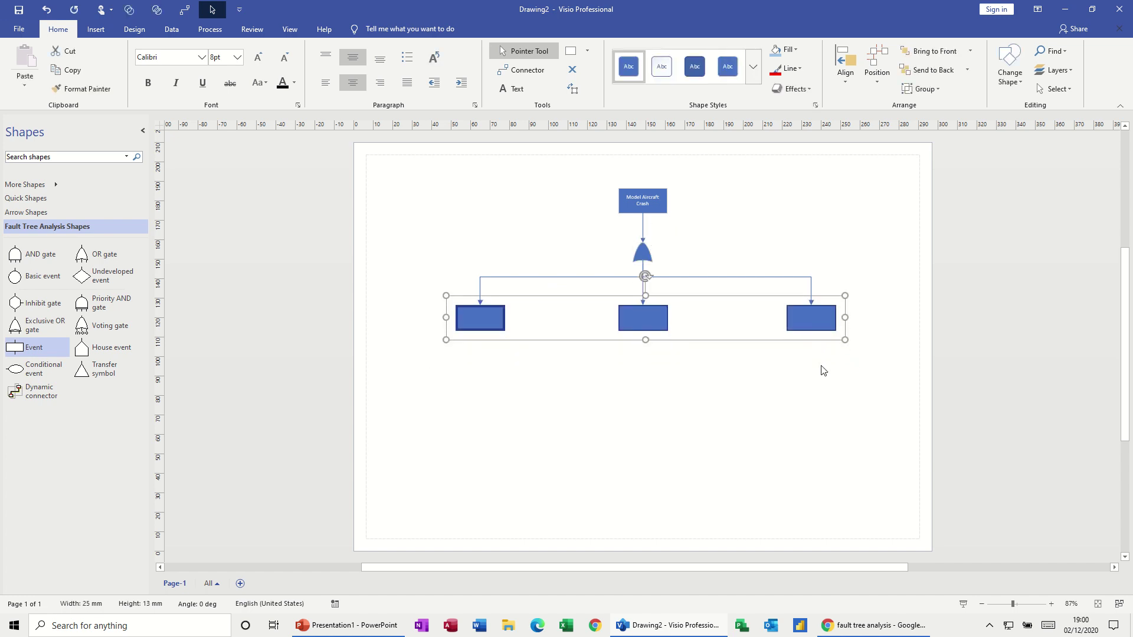
pyautogui.press('Up')
pyautogui.press('Up')
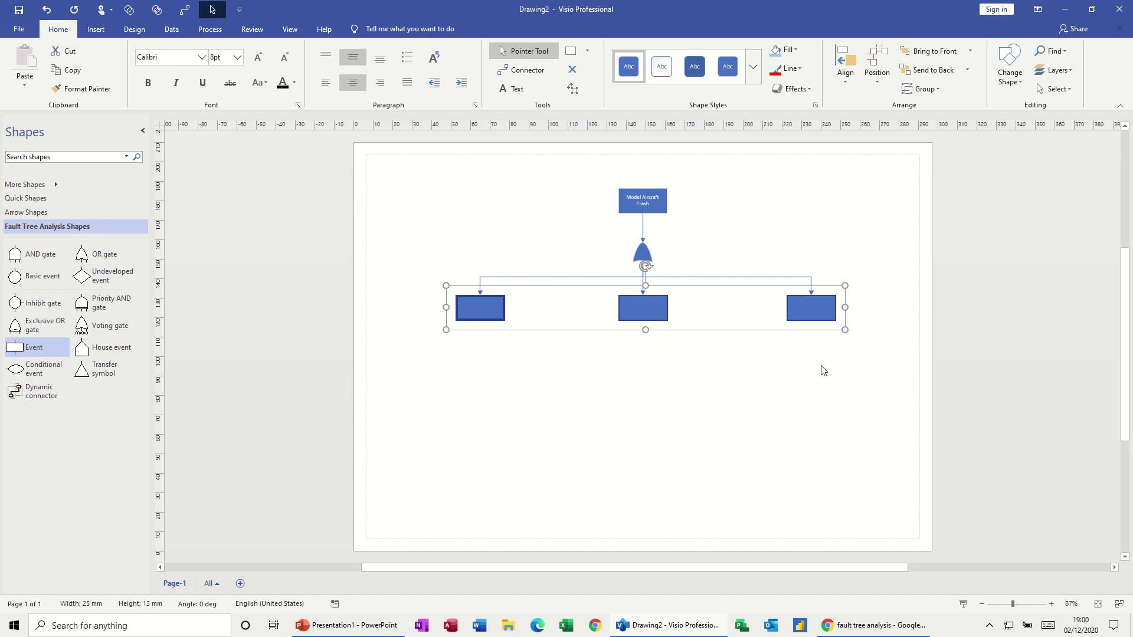
pyautogui.click(681, 308)
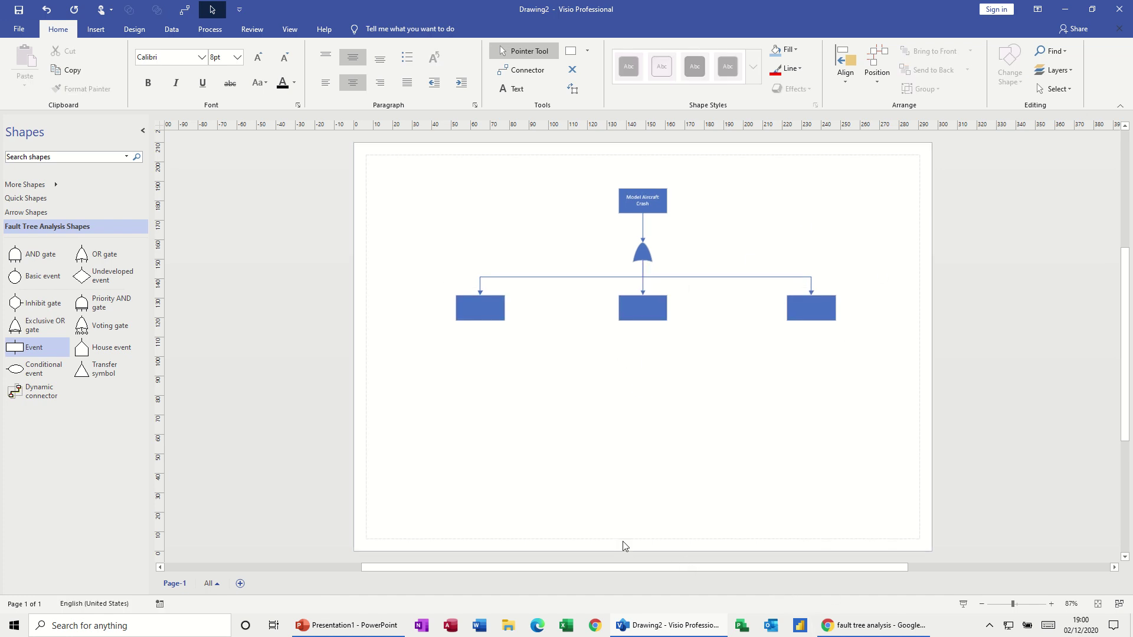
pyautogui.click(476, 310)
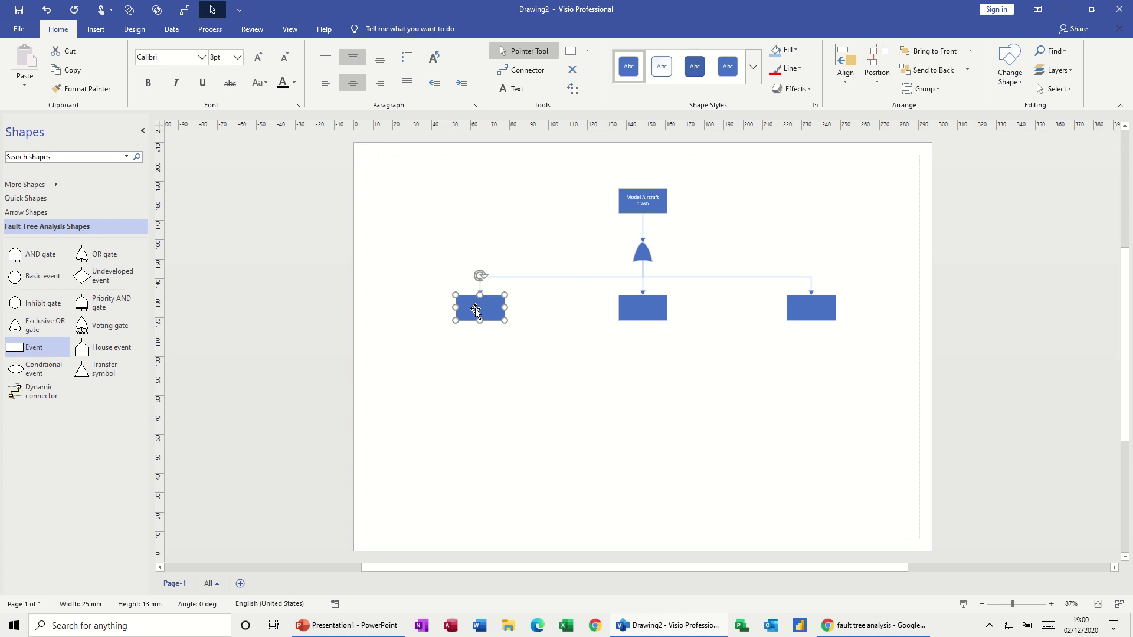
pyautogui.write('Loss of Control')
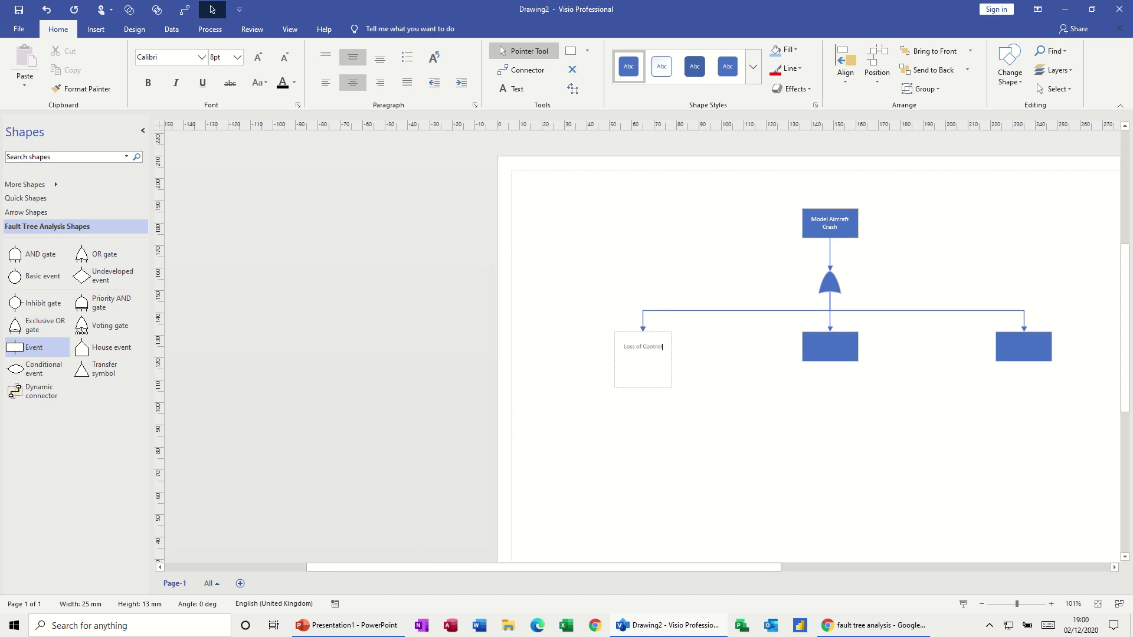
# - Finish 'Loss of Control', then label the middle and right boxes 'Loss of Comms' and 'Hit Object'
pyautogui.press('Escape')
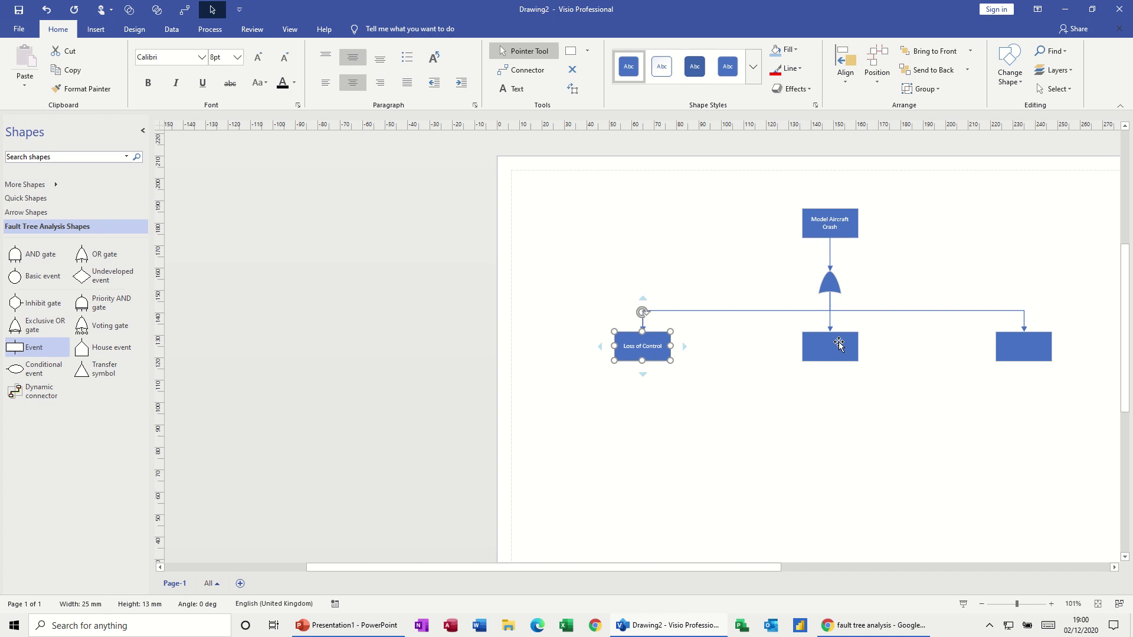
pyautogui.click(840, 345)
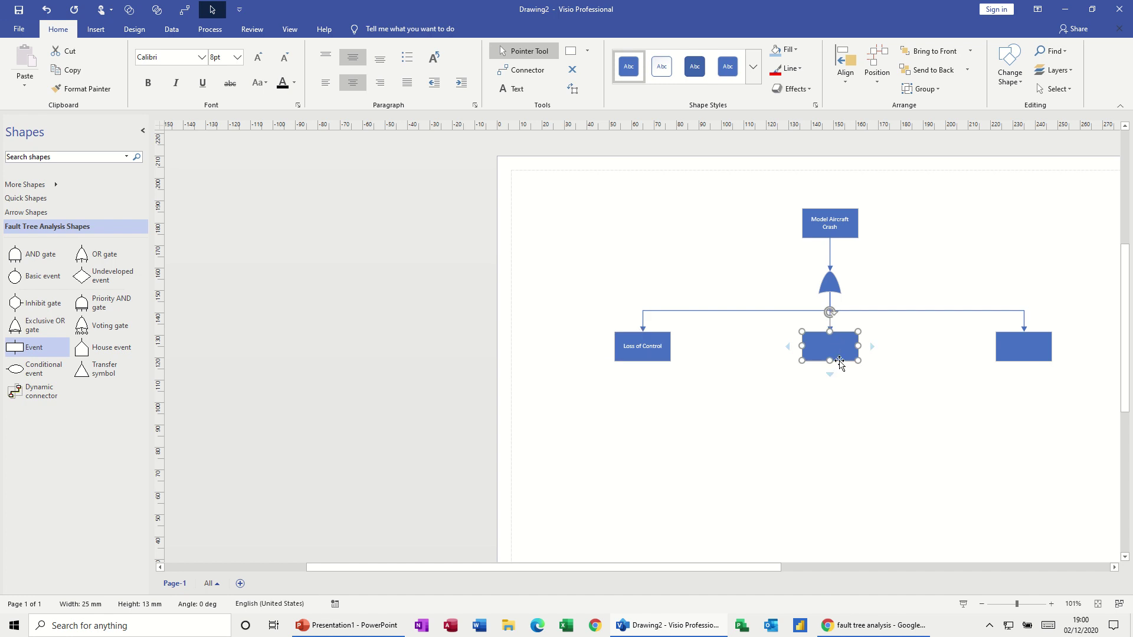
pyautogui.doubleClick(839, 362)
pyautogui.write('Loss of')
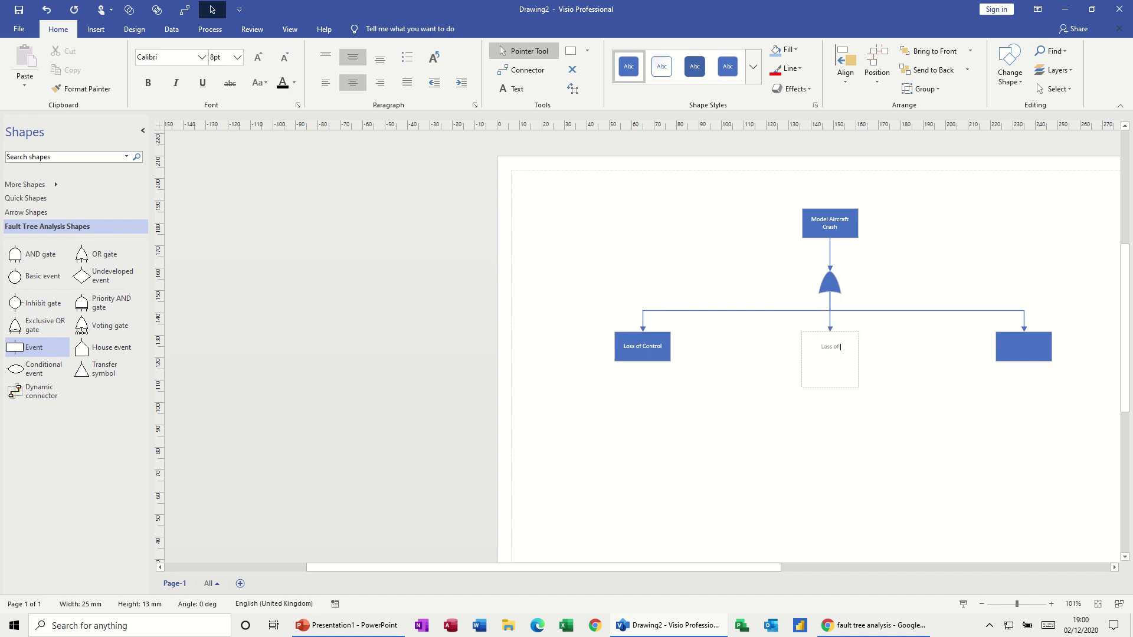
pyautogui.write(' Comms')
pyautogui.click(1024, 352)
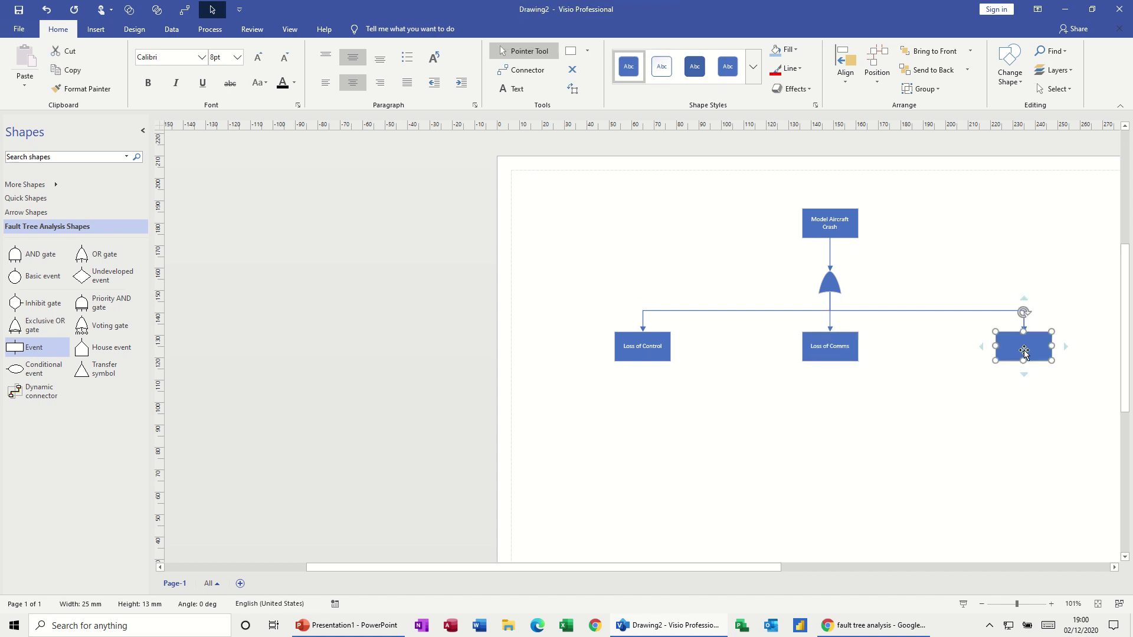
pyautogui.write('Hit Object')
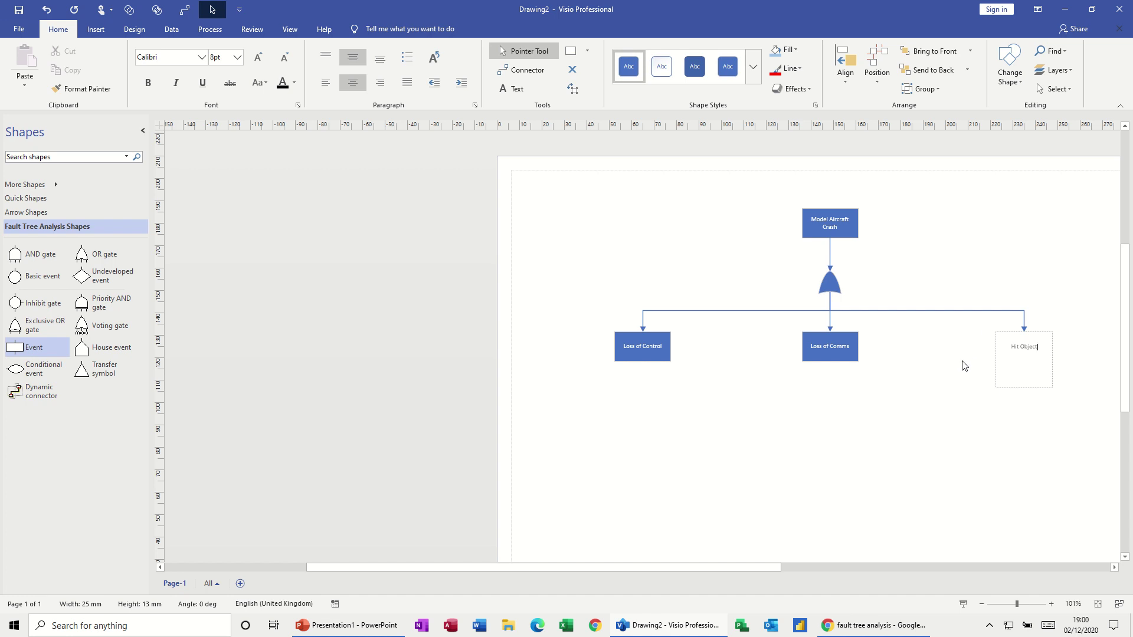
pyautogui.press('Escape')
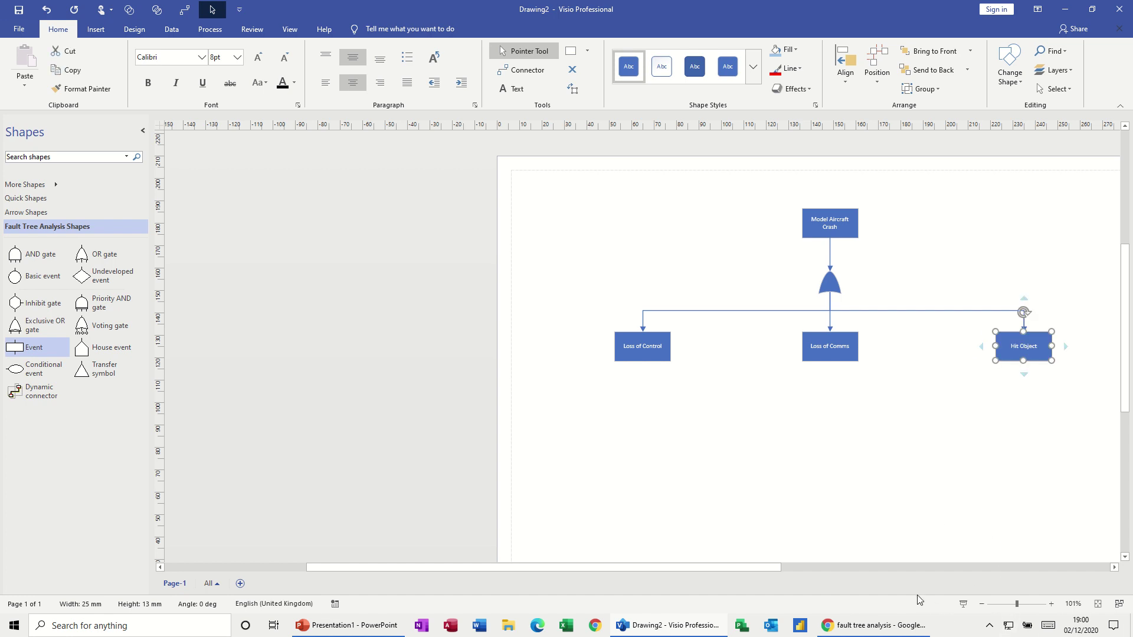
# - Add a connected OR gate under Loss of Control and move it up closer
pyautogui.click(648, 348)
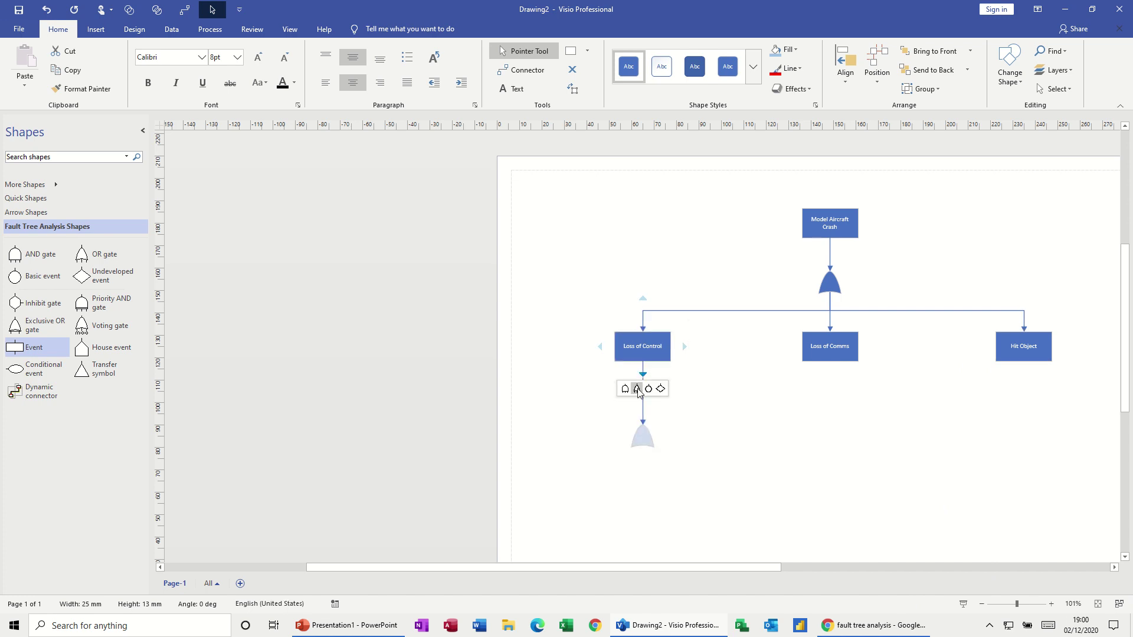
pyautogui.click(637, 390)
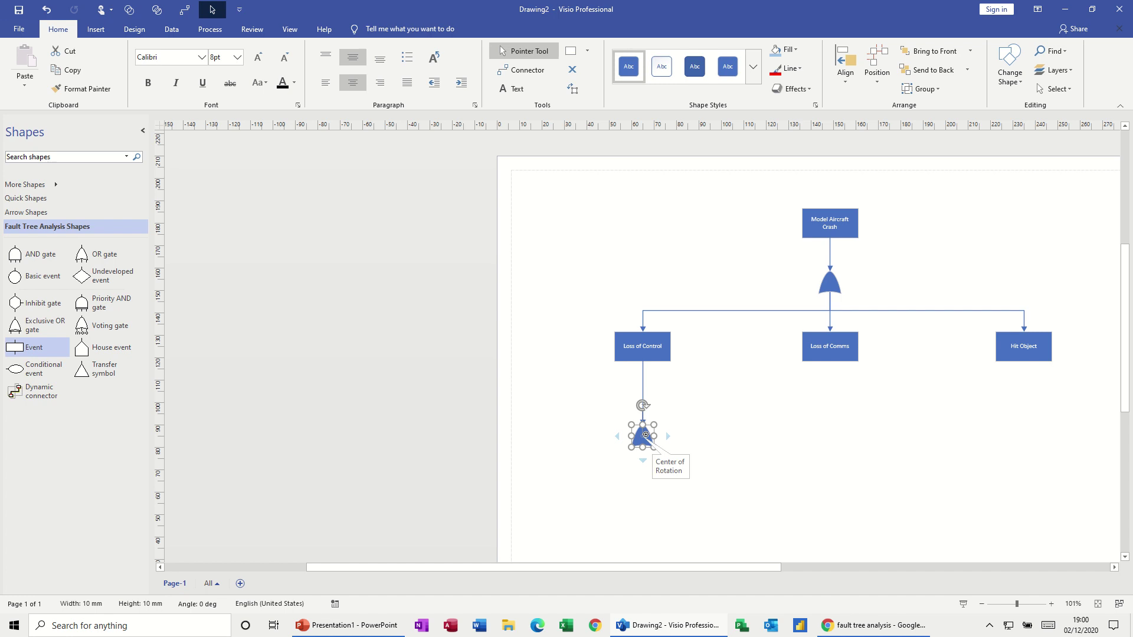
pyautogui.moveTo(645, 434); pyautogui.dragTo(650, 403)
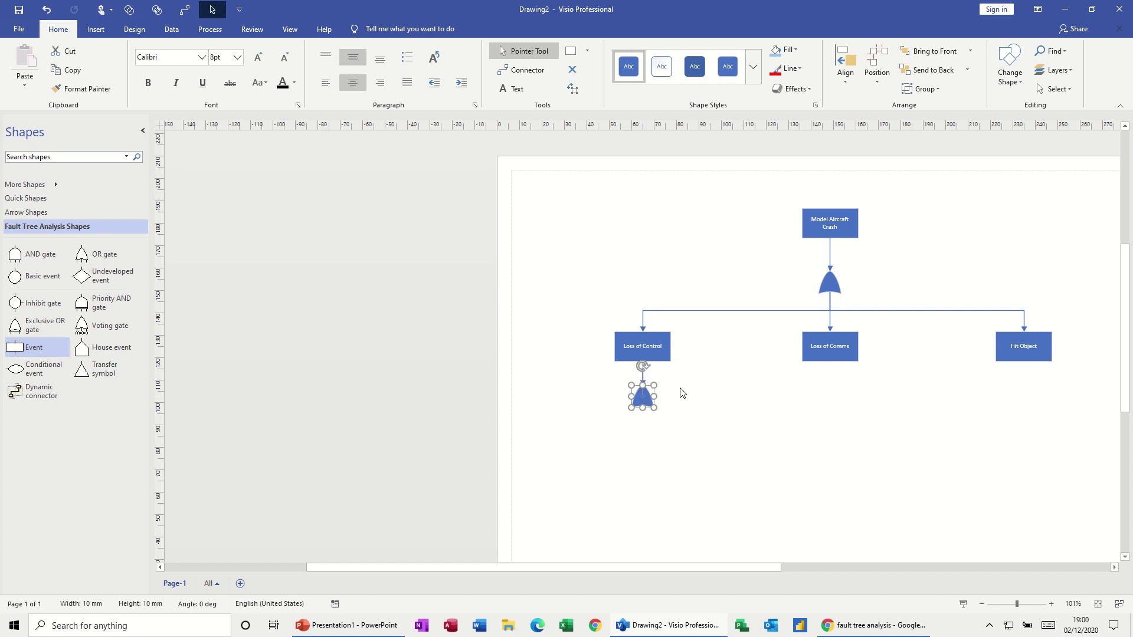
# - Add a connected OR gate under Loss of Comms, undoing a stray event, and raise it
pyautogui.click(832, 353)
pyautogui.click(829, 374)
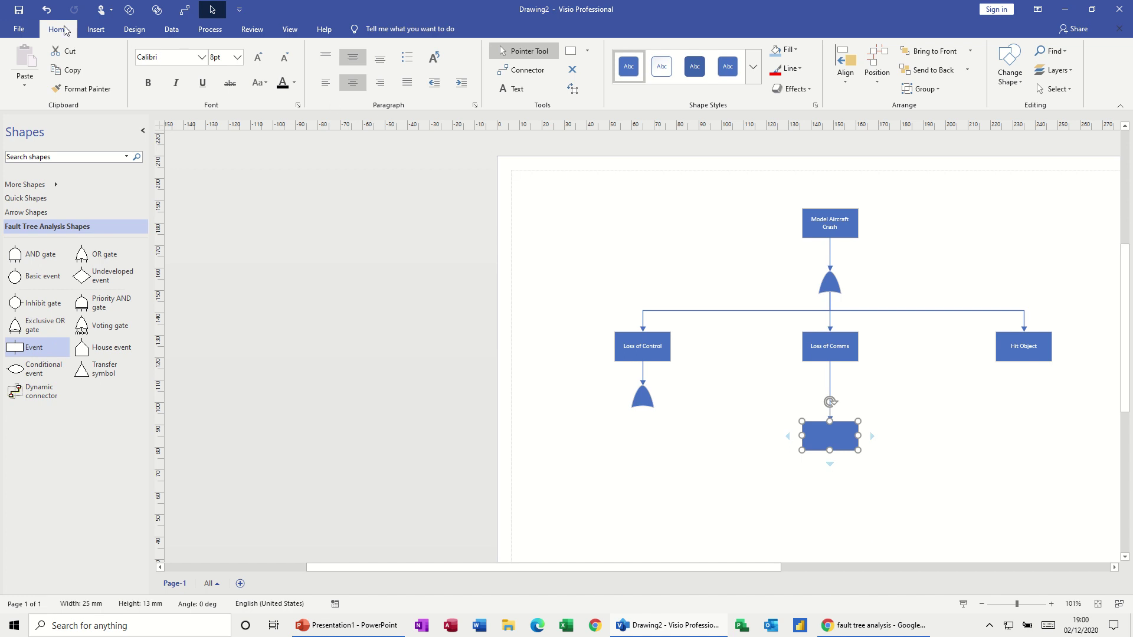
pyautogui.click(47, 10)
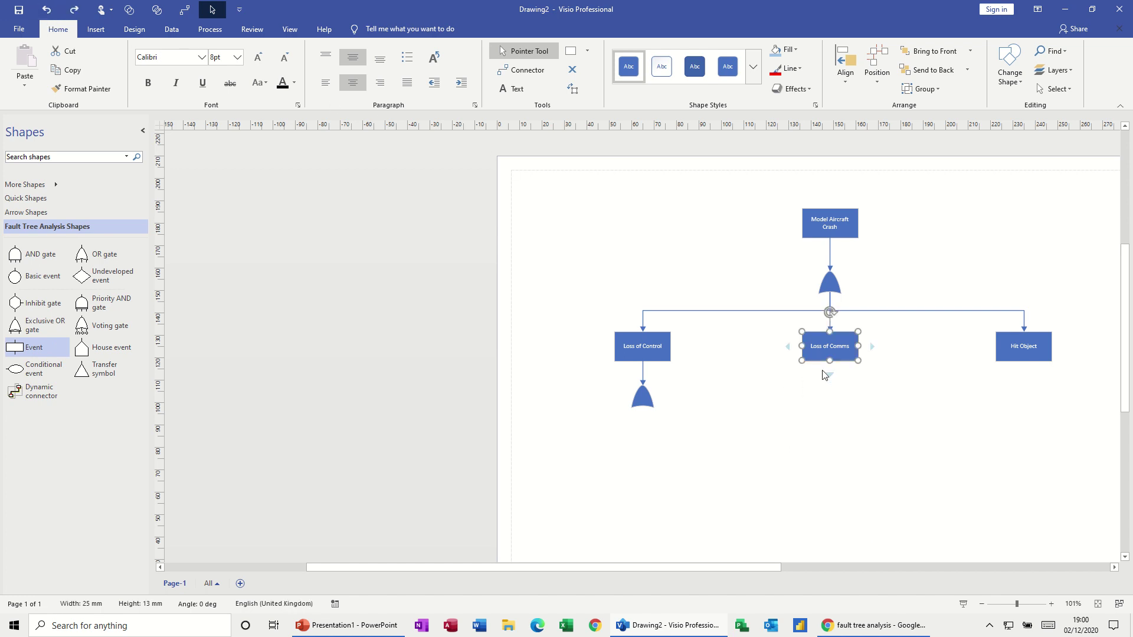
pyautogui.click(825, 393)
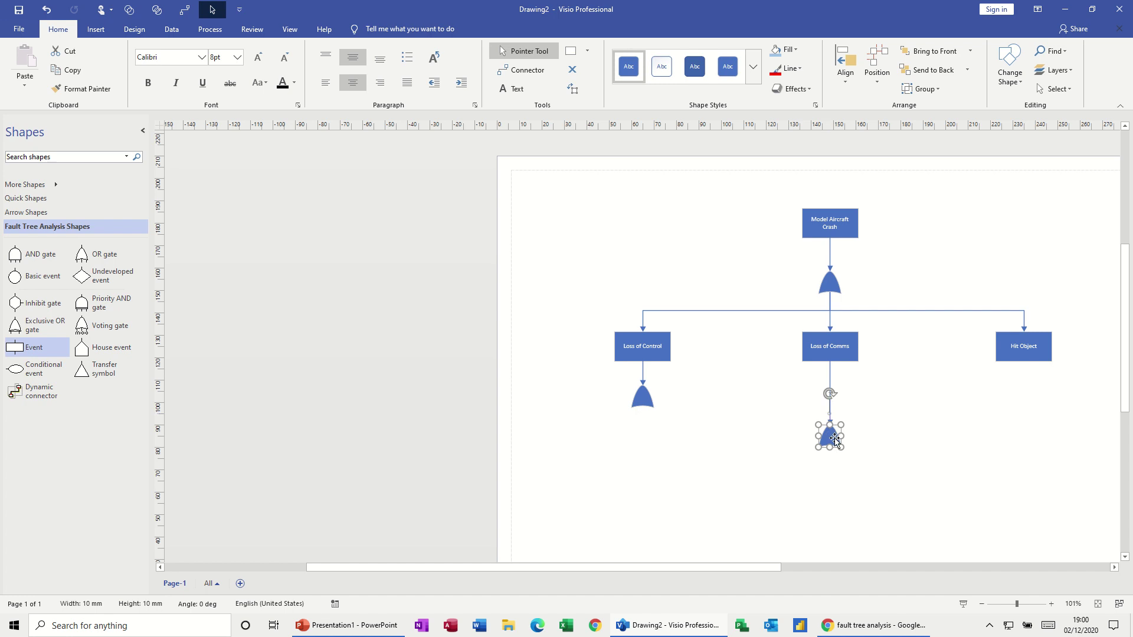
pyautogui.hotkey('ctrl', 'z')
pyautogui.moveTo(838, 438); pyautogui.dragTo(838, 409)
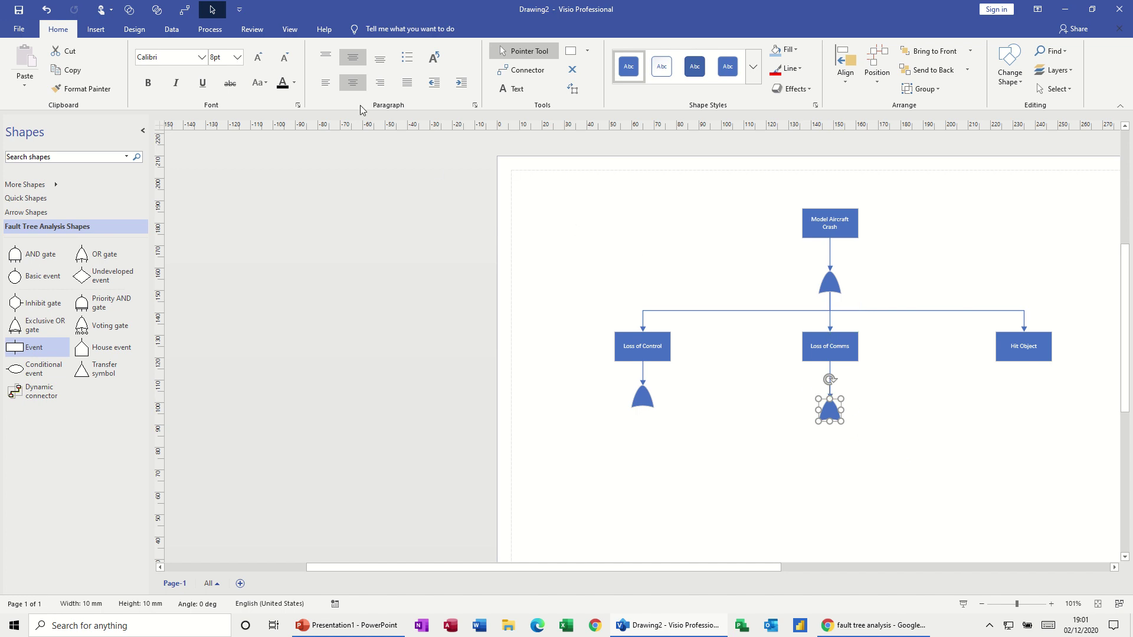
# - Turn on the page grid and raise the gate under Loss of Comms
pyautogui.click(291, 31)
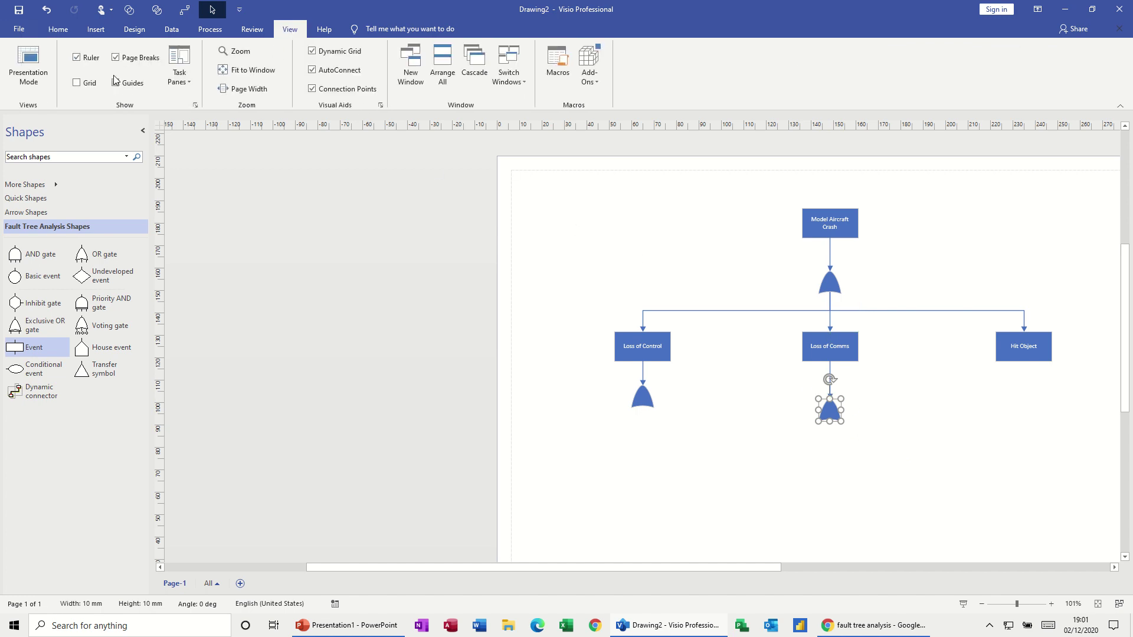
pyautogui.click(86, 84)
pyautogui.moveTo(830, 412)
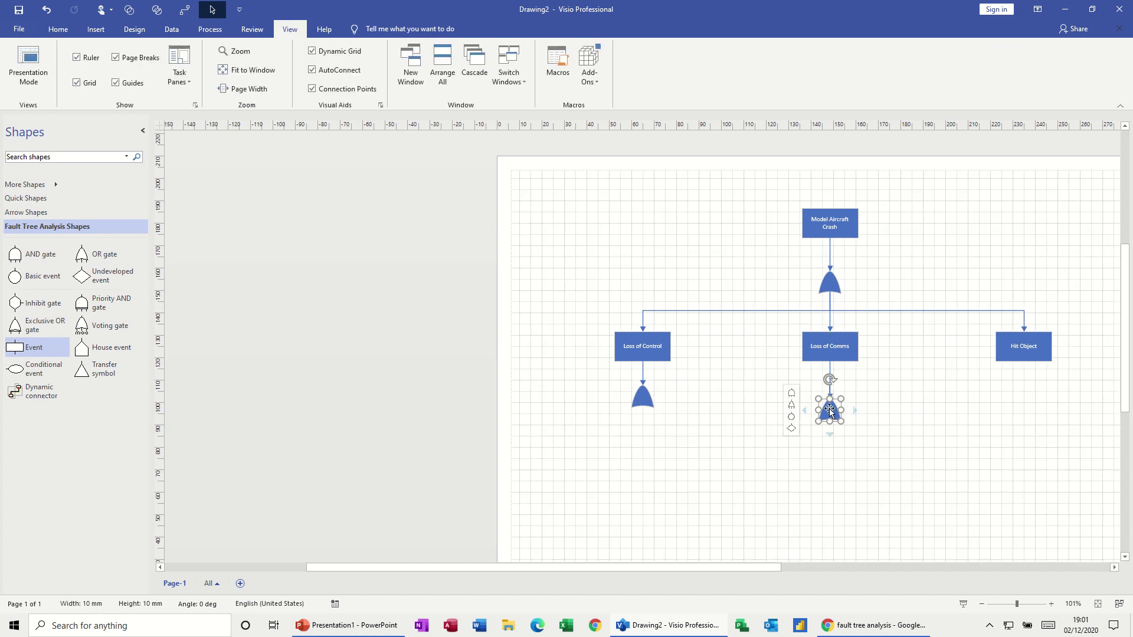
pyautogui.moveTo(830, 411); pyautogui.dragTo(830, 398)
# - Add a connected OR gate under Hit Object, level with the other gates
pyautogui.moveTo(659, 400)
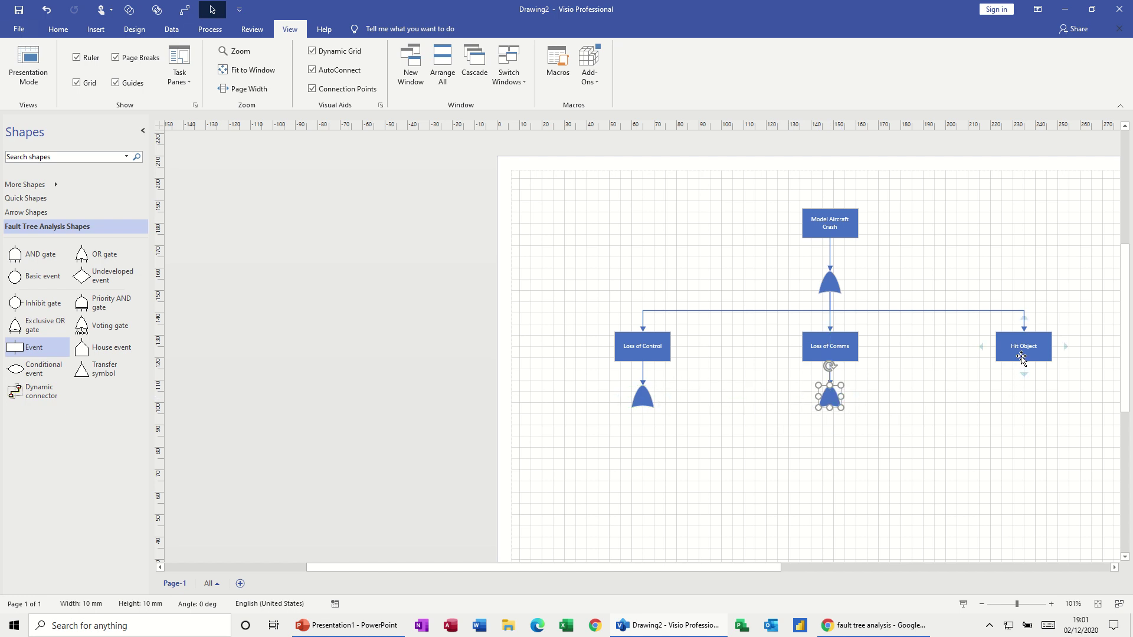
pyautogui.click(1019, 389)
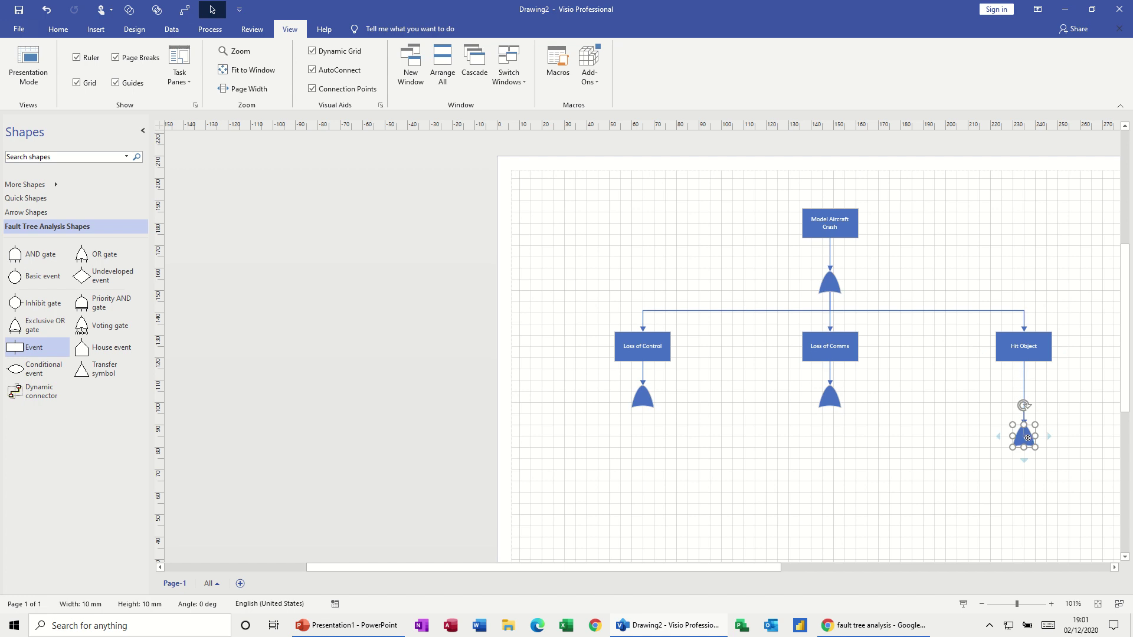
pyautogui.moveTo(1029, 443); pyautogui.dragTo(1030, 399)
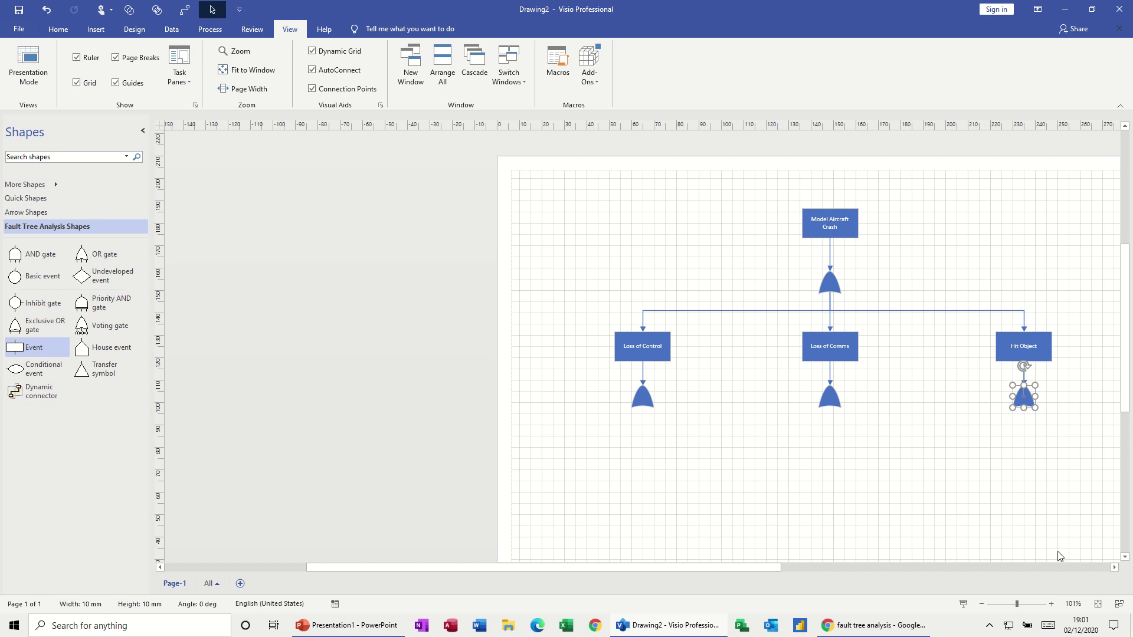
# - Connect two event boxes beneath the Loss of Control gate
pyautogui.click(643, 404)
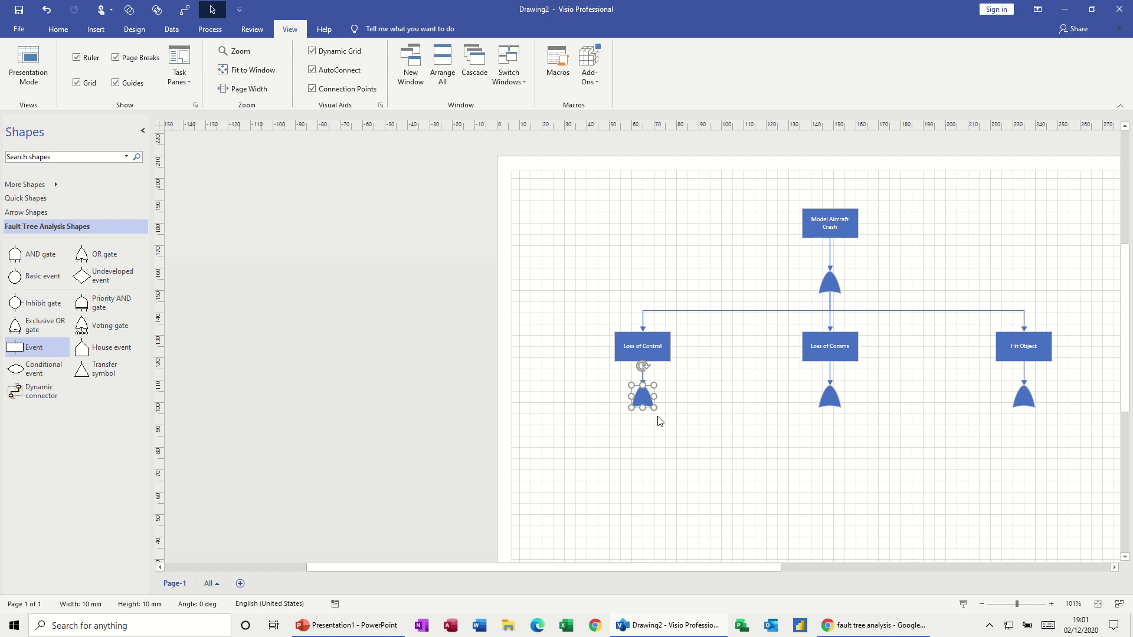
pyautogui.click(58, 31)
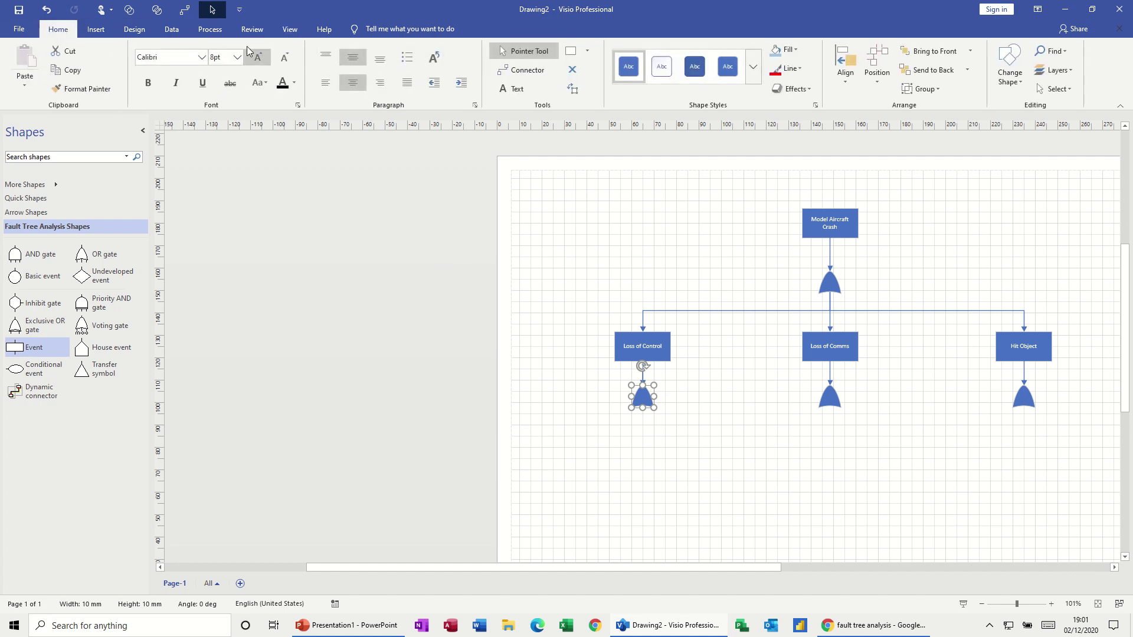
pyautogui.click(184, 11)
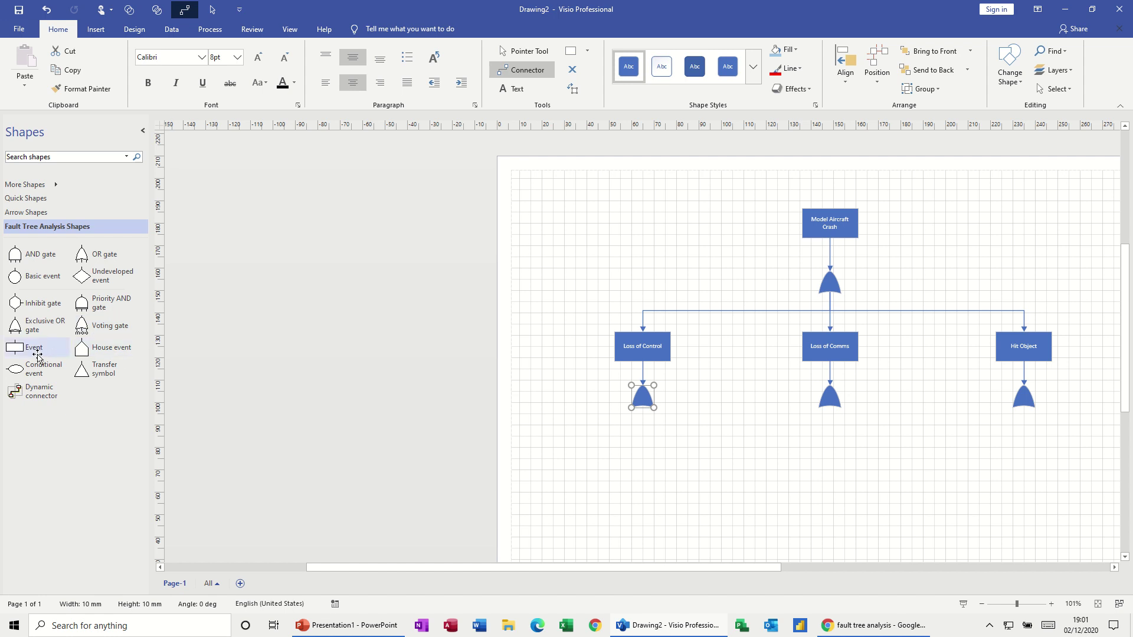
pyautogui.moveTo(17, 353); pyautogui.dragTo(589, 437)
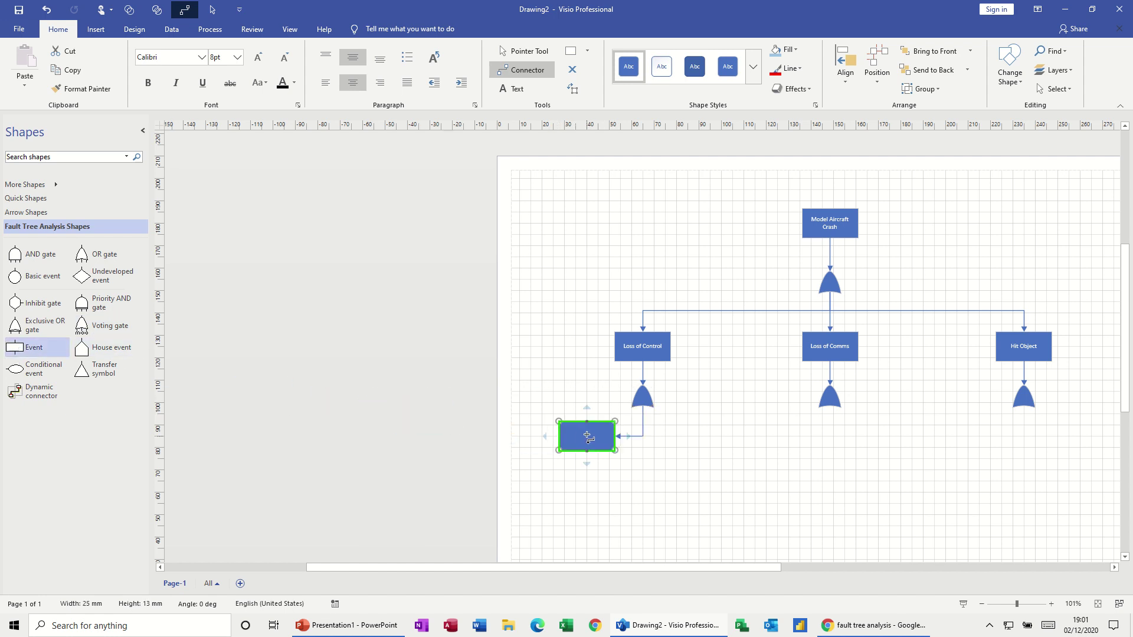
pyautogui.click(643, 397)
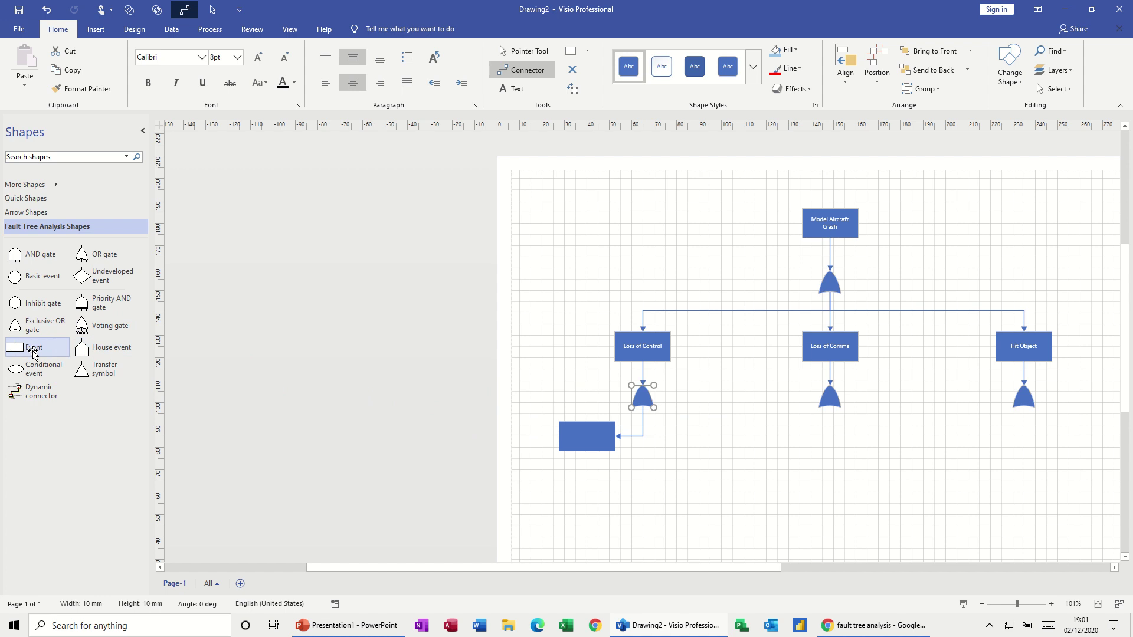
pyautogui.moveTo(34, 348); pyautogui.dragTo(688, 435)
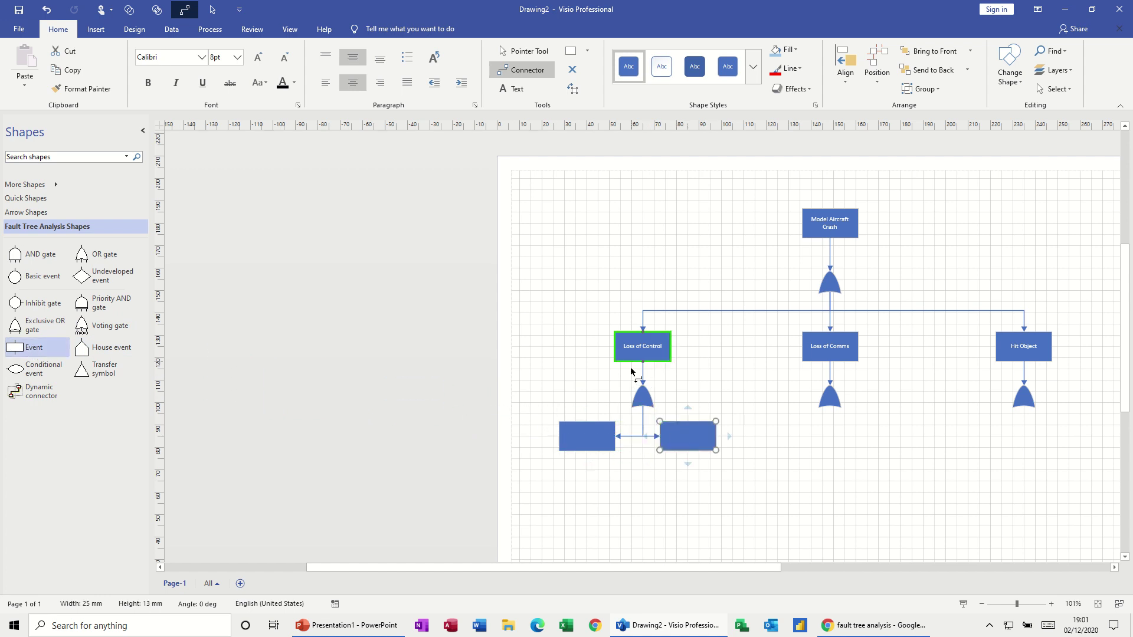
# - Add two event boxes beneath the Loss of Comms gate
pyautogui.click(836, 397)
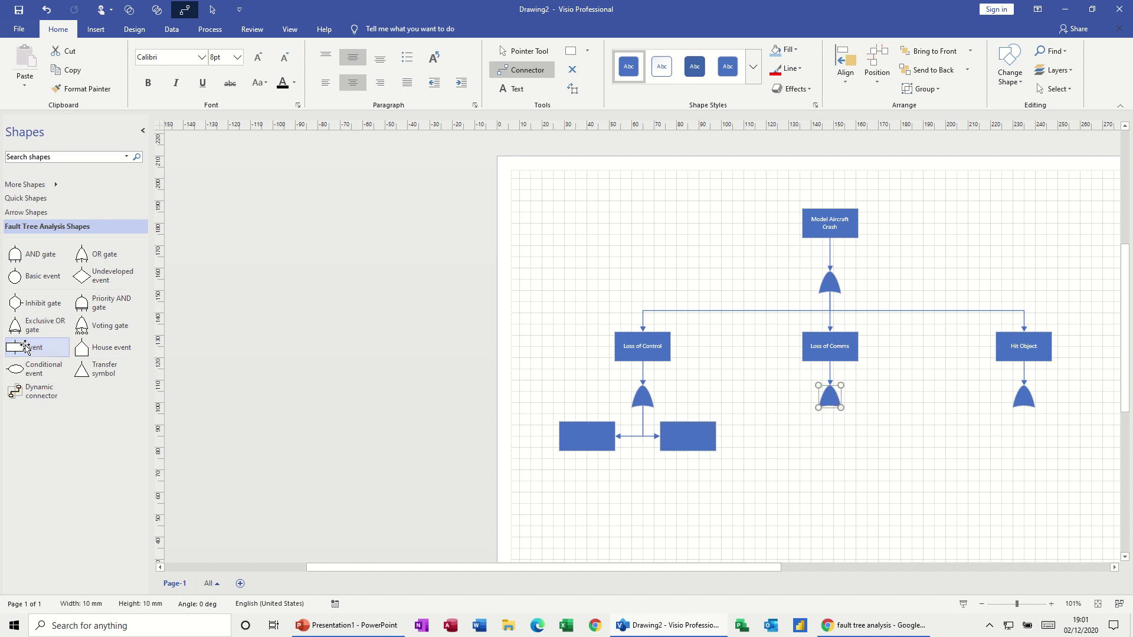
pyautogui.moveTo(34, 349); pyautogui.dragTo(799, 443)
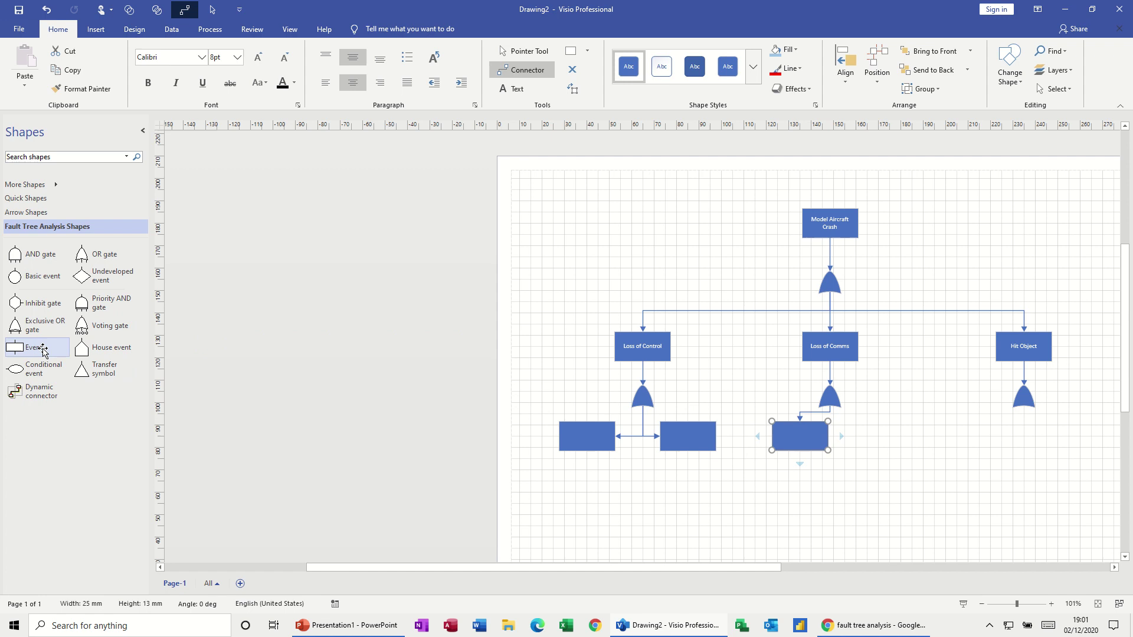
pyautogui.moveTo(43, 349); pyautogui.dragTo(879, 442)
pyautogui.click(824, 402)
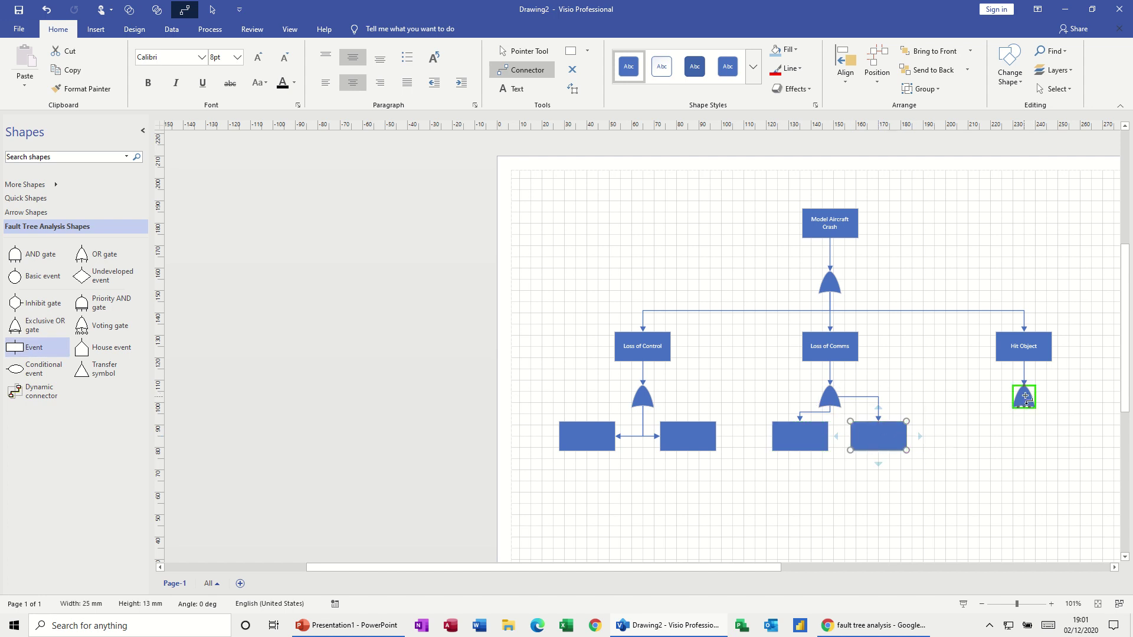
# - Connect two event boxes beneath the Hit Object gate
pyautogui.click(1024, 396)
pyautogui.moveTo(42, 353); pyautogui.dragTo(975, 435)
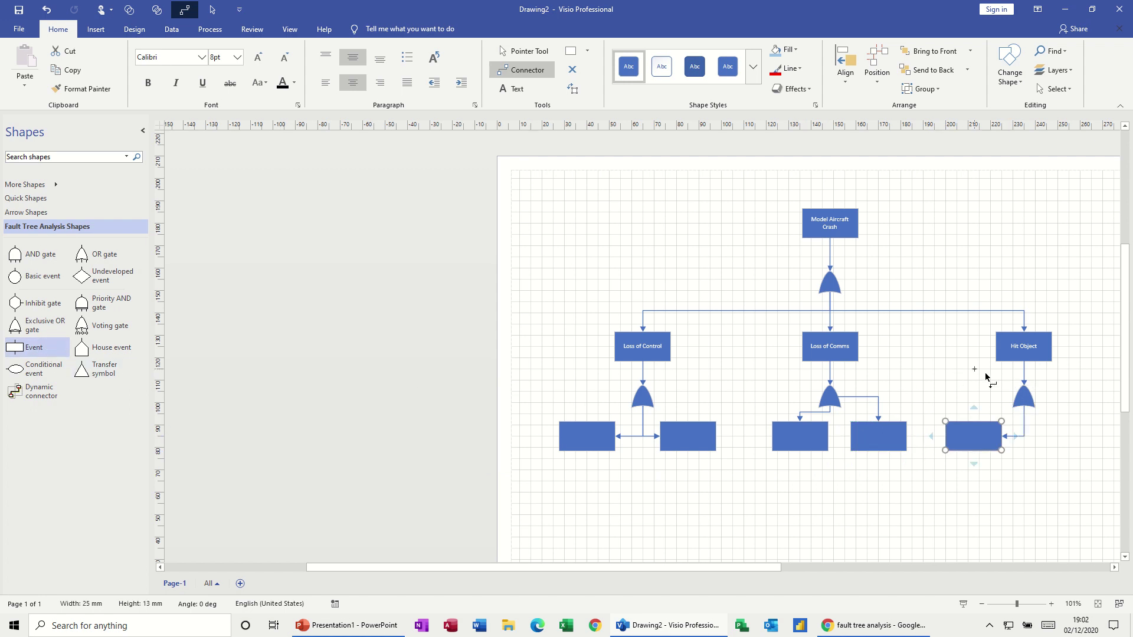
pyautogui.click(1021, 395)
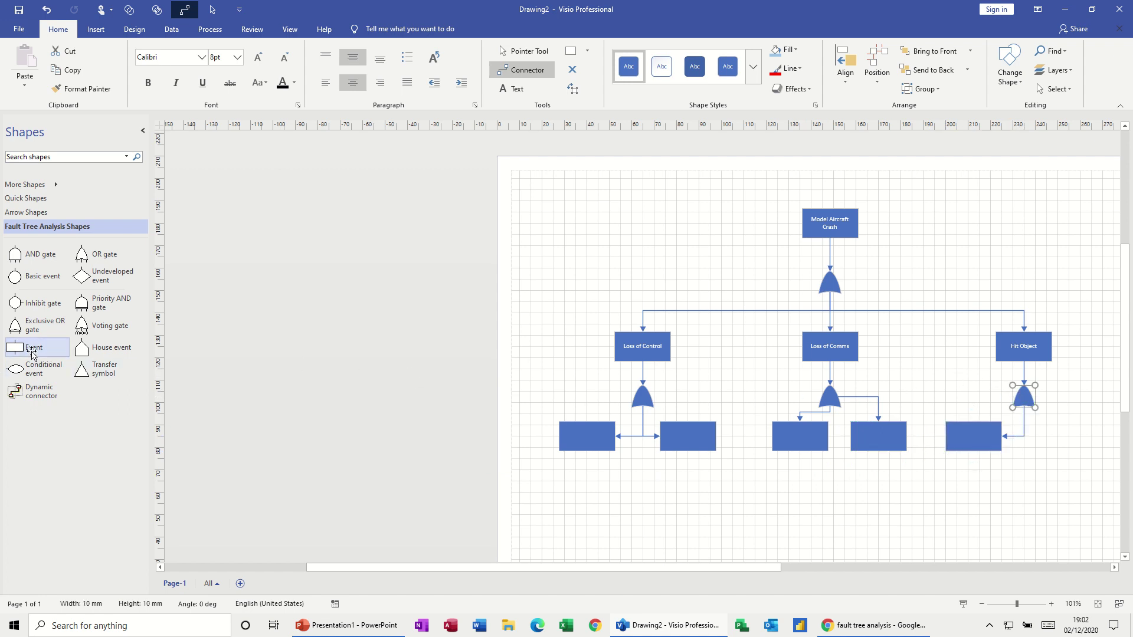
pyautogui.moveTo(30, 348); pyautogui.dragTo(1069, 443)
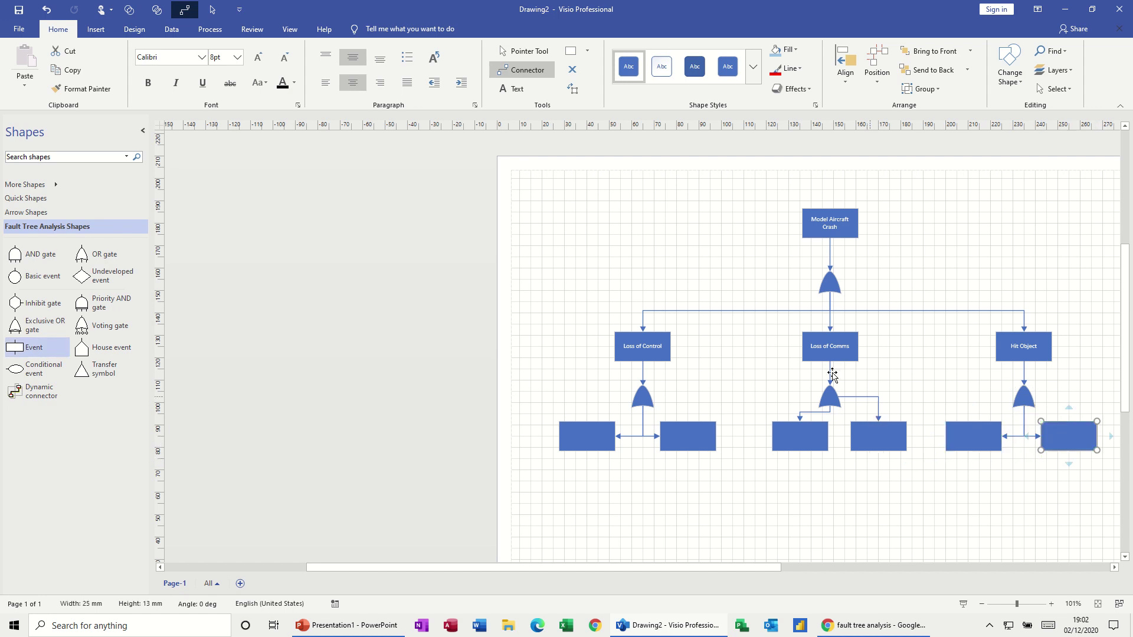
# - Reattach the Loss of Comms connector and shift its two event boxes, undoing the last change
pyautogui.hotkey('ctrl', '1')
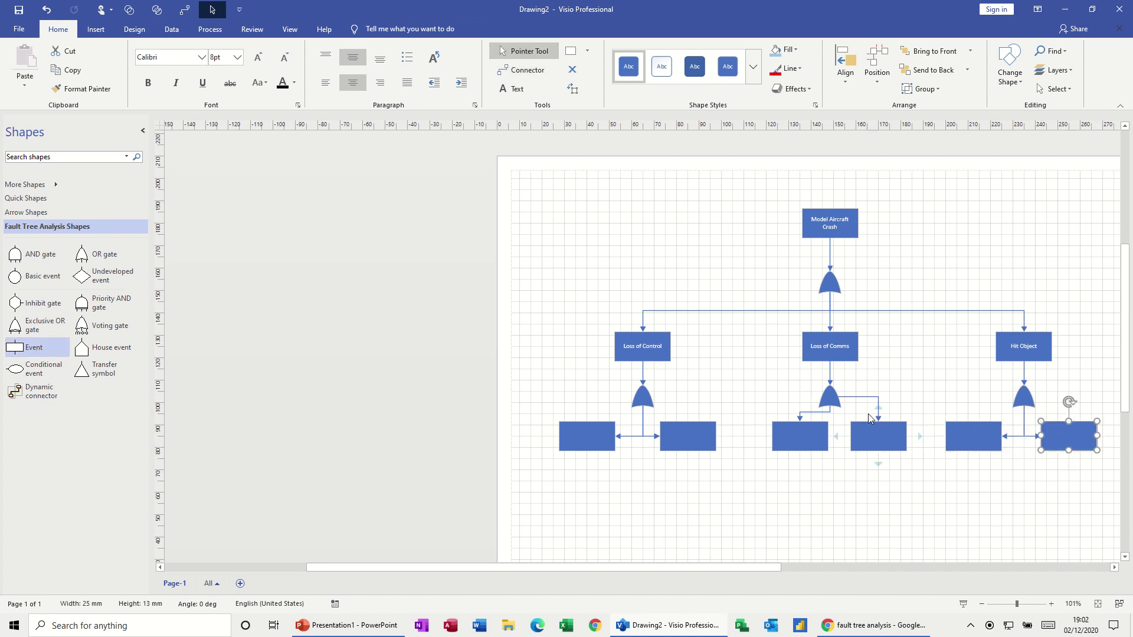
pyautogui.click(878, 419)
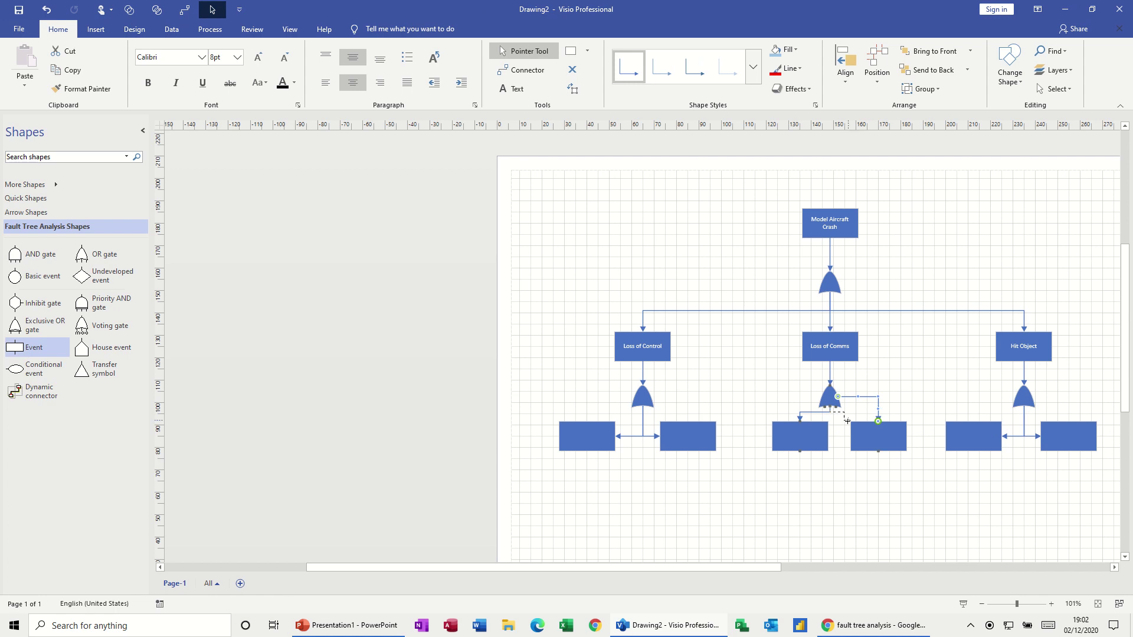
pyautogui.moveTo(847, 421)
pyautogui.mouseDown()
pyautogui.moveTo(852, 434)
pyautogui.moveTo(879, 420)
pyautogui.moveTo(830, 408)
pyautogui.mouseUp()
pyautogui.click(916, 380)
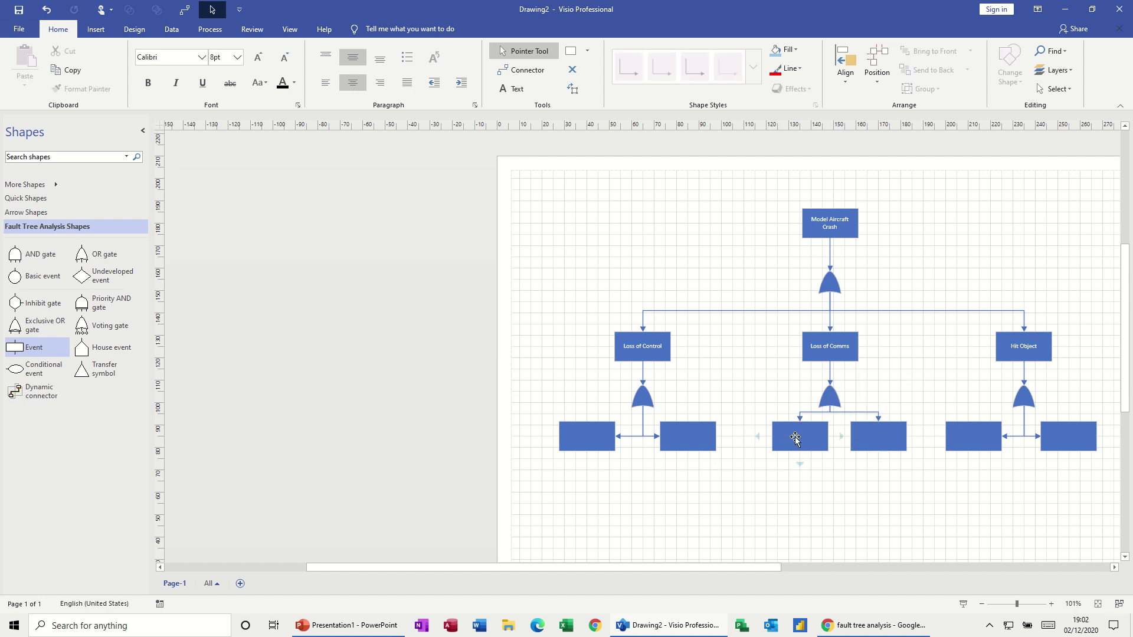
pyautogui.moveTo(794, 436); pyautogui.dragTo(777, 435)
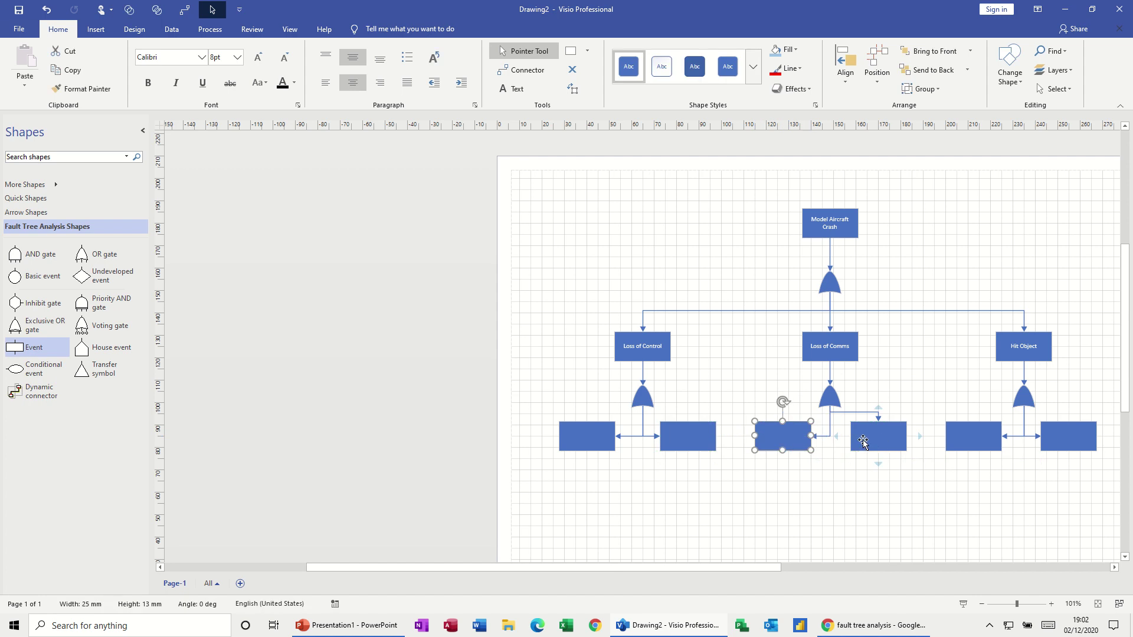
pyautogui.moveTo(882, 435); pyautogui.dragTo(871, 439)
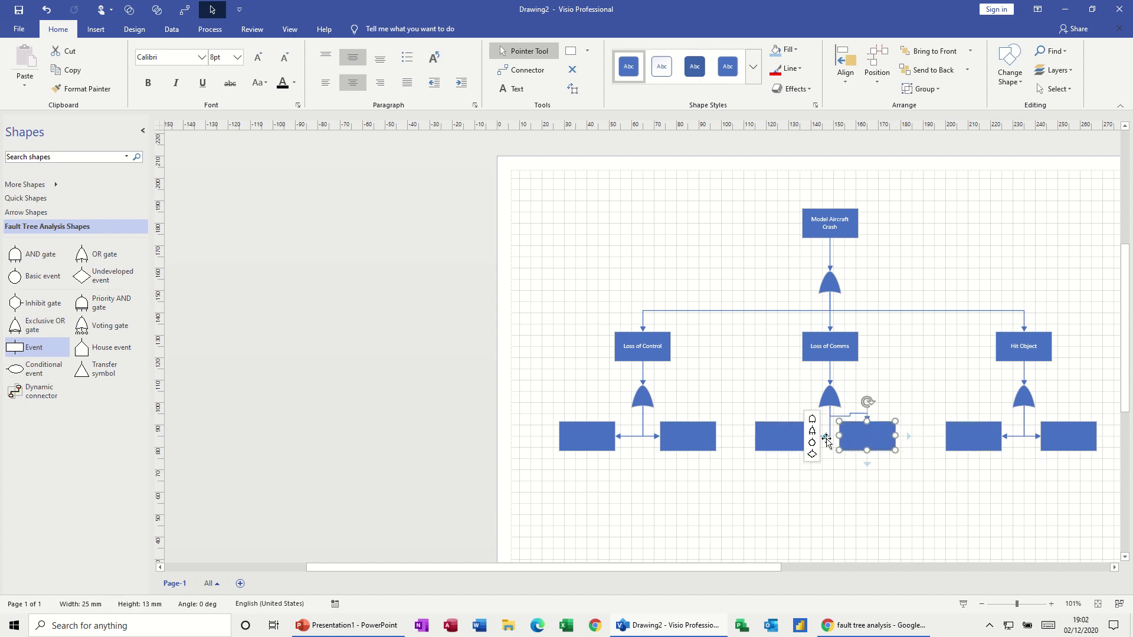
pyautogui.click(788, 435)
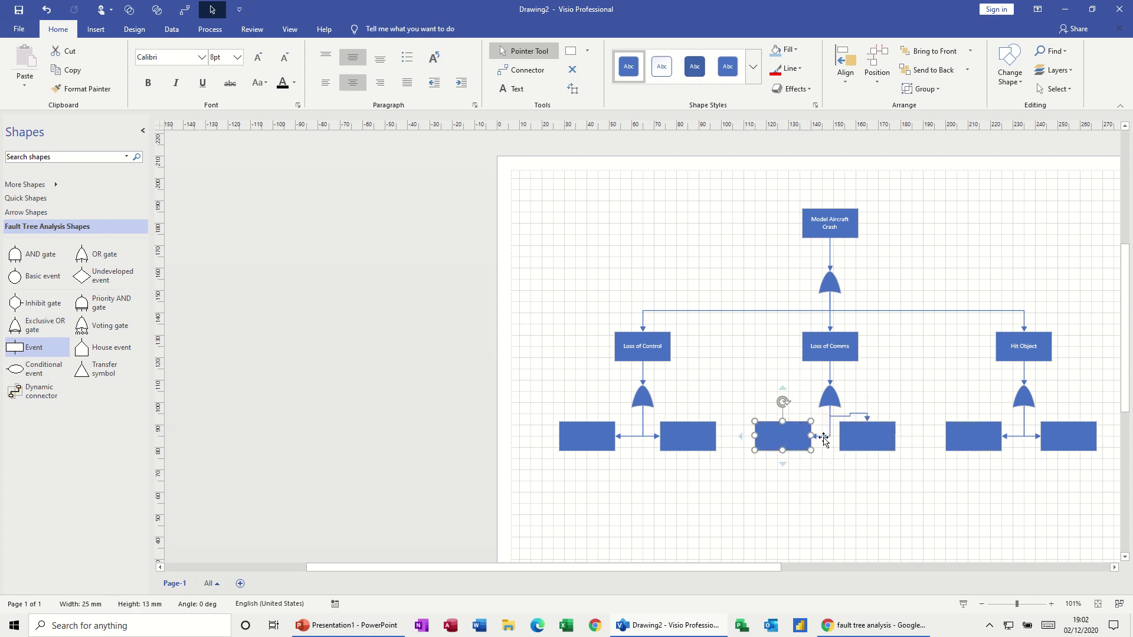
pyautogui.hotkey('ctrl', 'z')
# - Delete the stray connectors between the middle events and reroute the gate's connector to the left box
pyautogui.click(826, 447)
pyautogui.press('Delete')
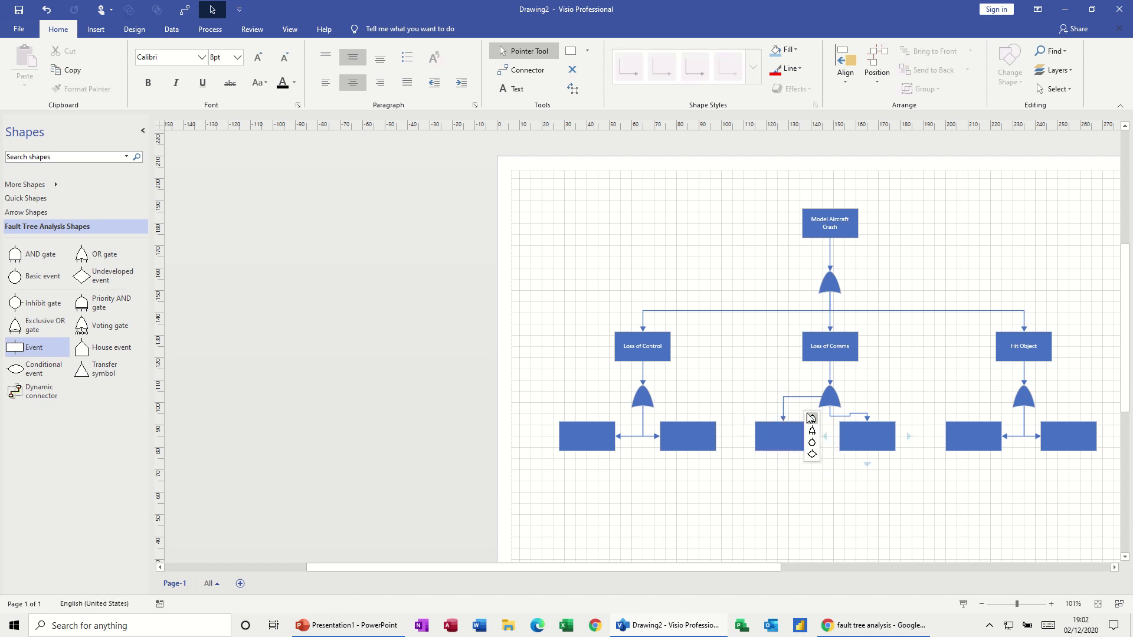
pyautogui.click(824, 398)
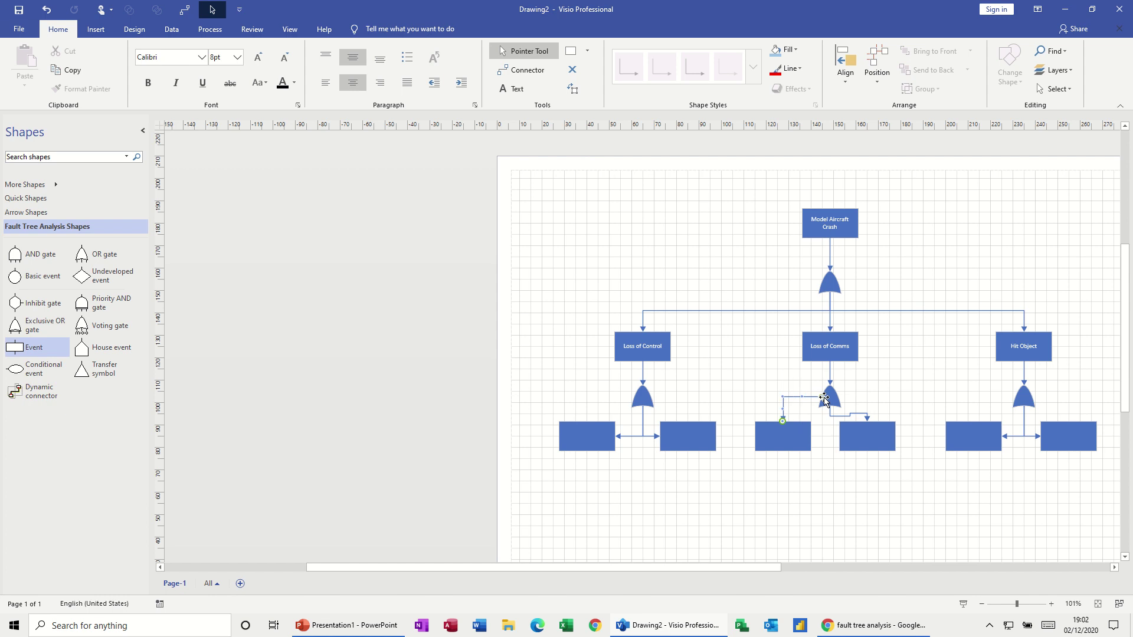
pyautogui.moveTo(822, 397); pyautogui.dragTo(829, 406)
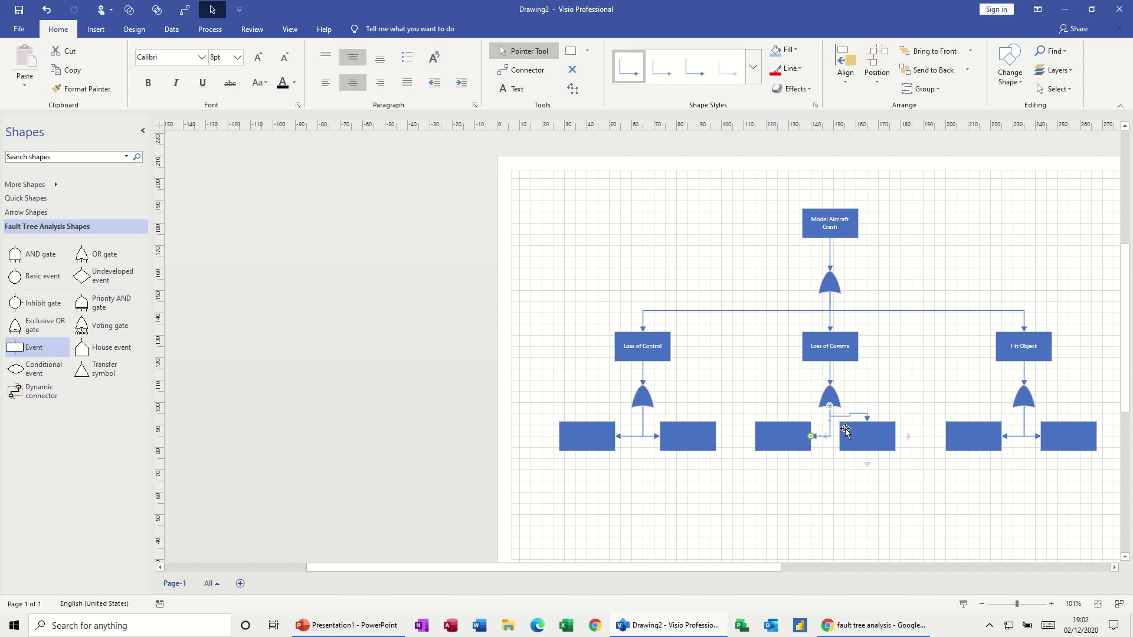
pyautogui.click(833, 412)
pyautogui.moveTo(840, 415); pyautogui.dragTo(838, 437)
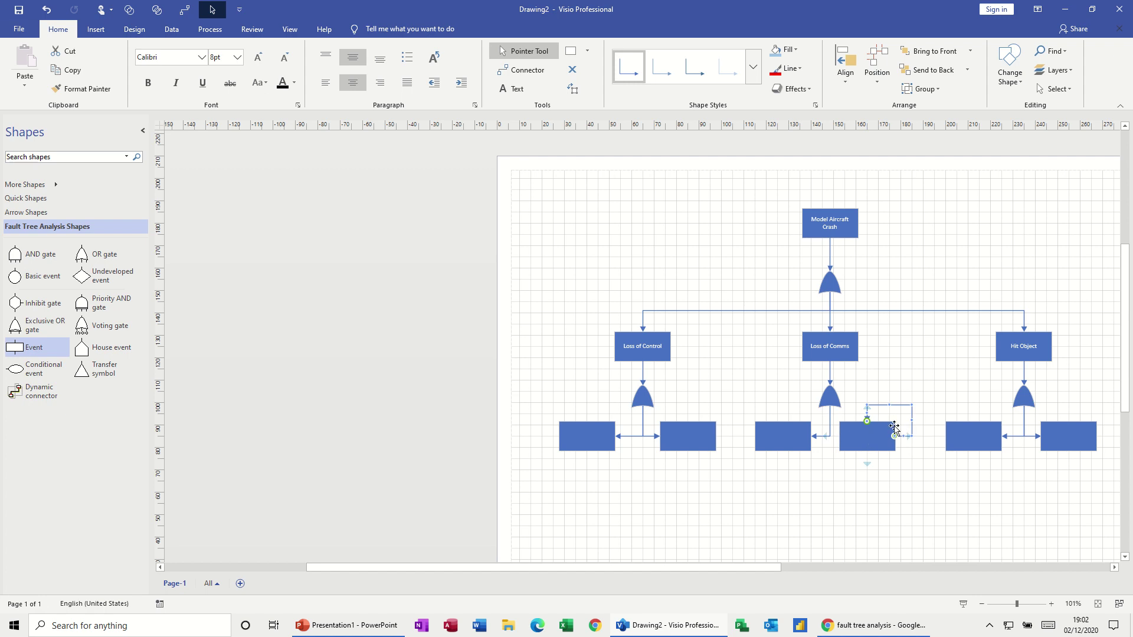
pyautogui.press('Delete')
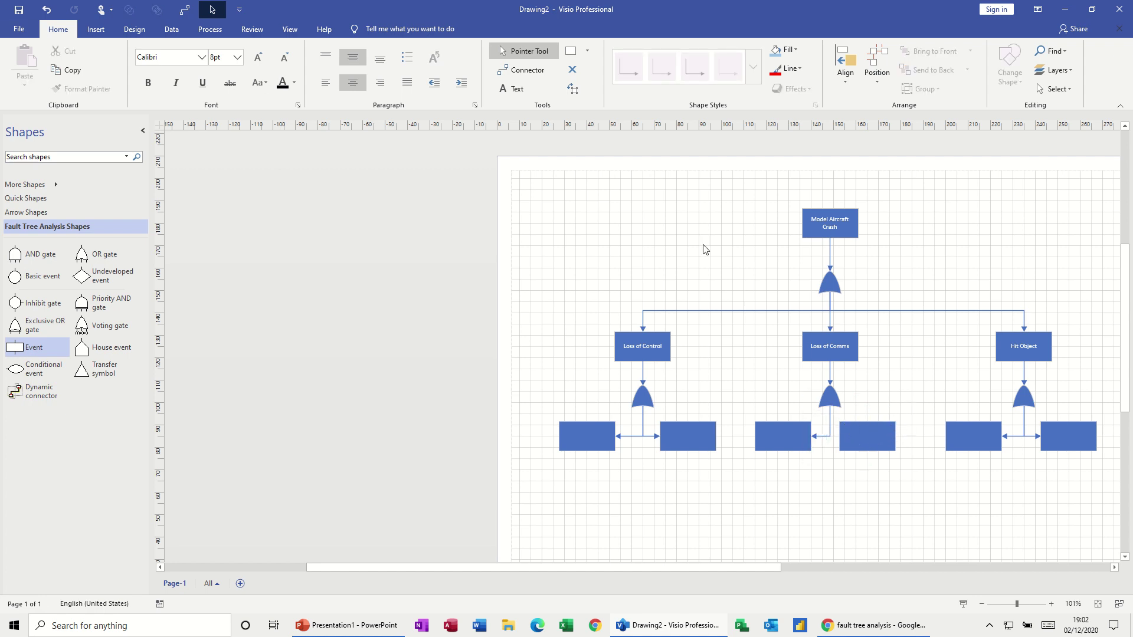
# - Connect the Loss of Comms gate to its right event box and shift that box slightly right
pyautogui.click(521, 70)
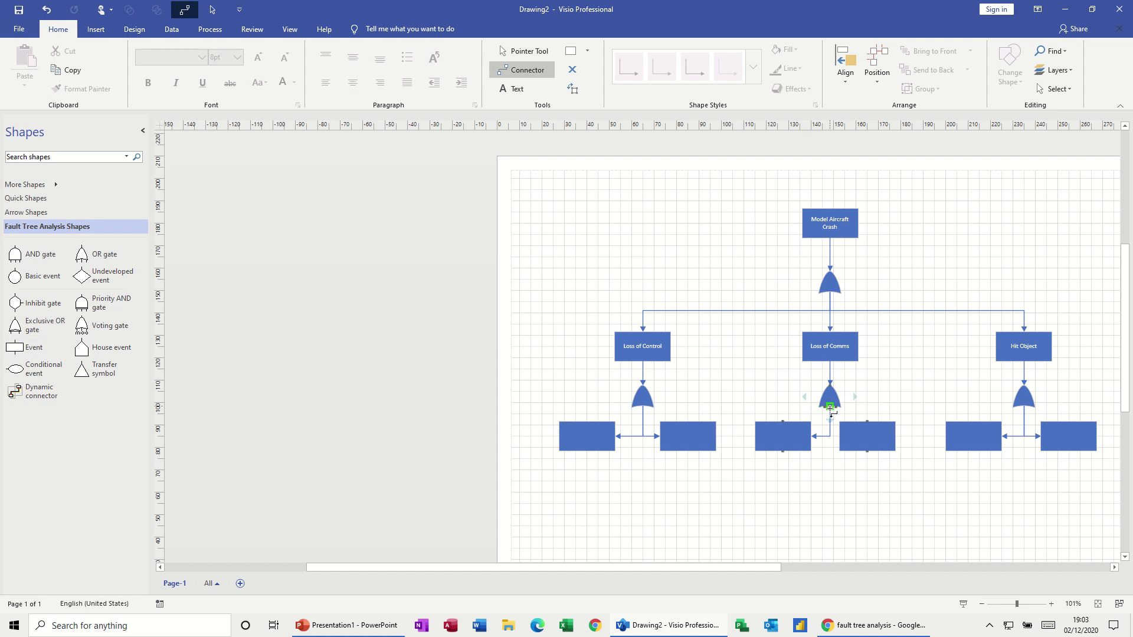
pyautogui.moveTo(832, 407); pyautogui.dragTo(840, 436)
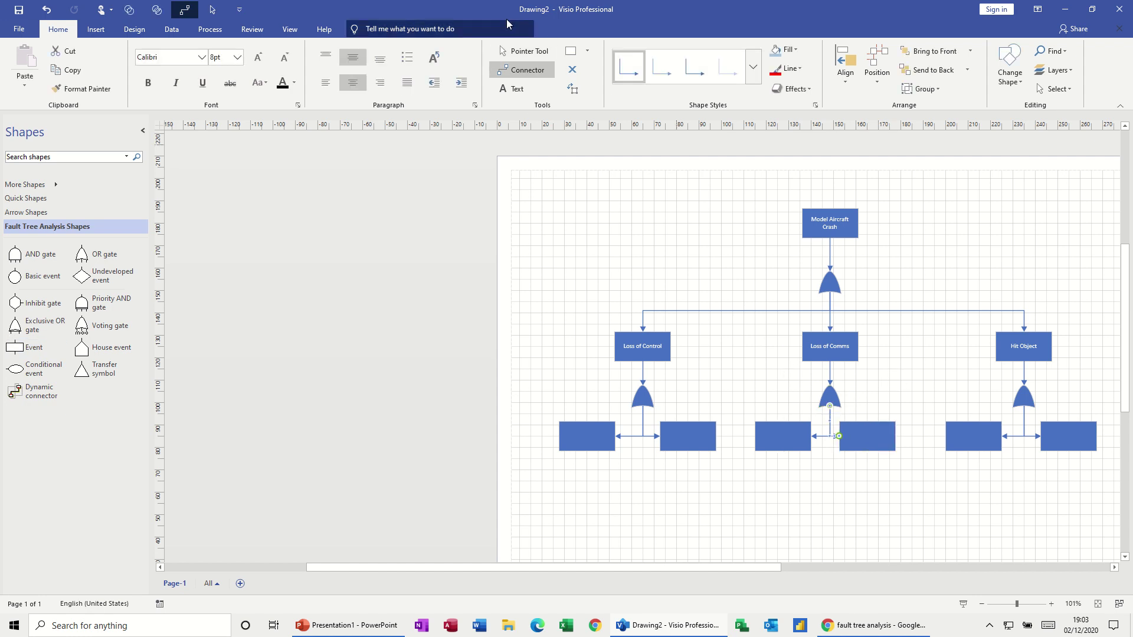
pyautogui.click(523, 50)
pyautogui.click(885, 466)
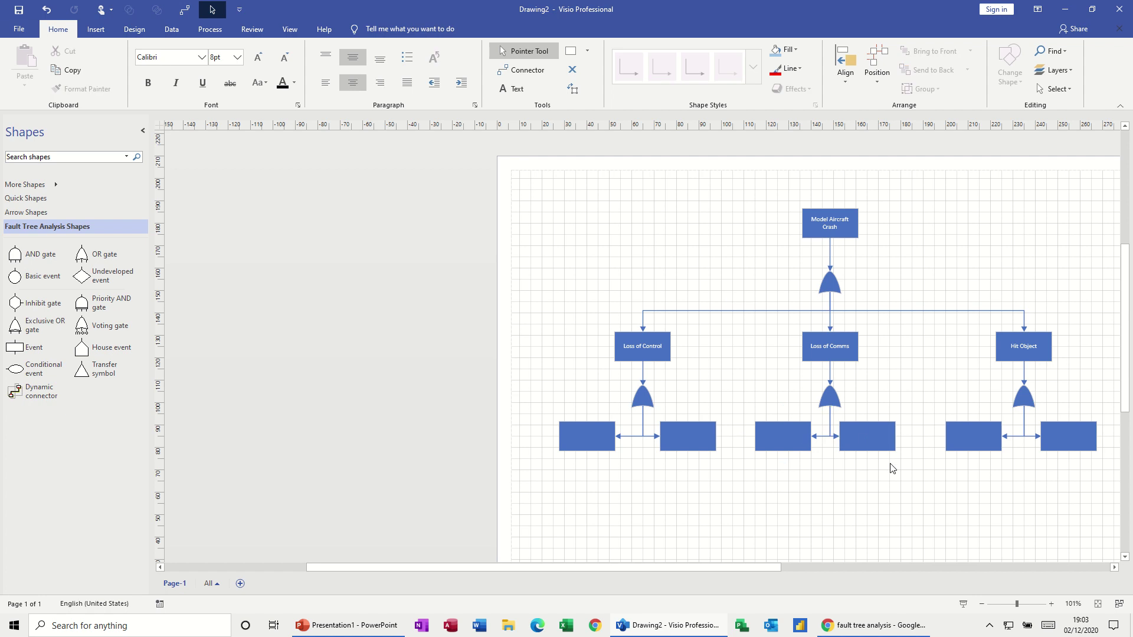
pyautogui.click(873, 438)
pyautogui.moveTo(875, 439); pyautogui.dragTo(887, 440)
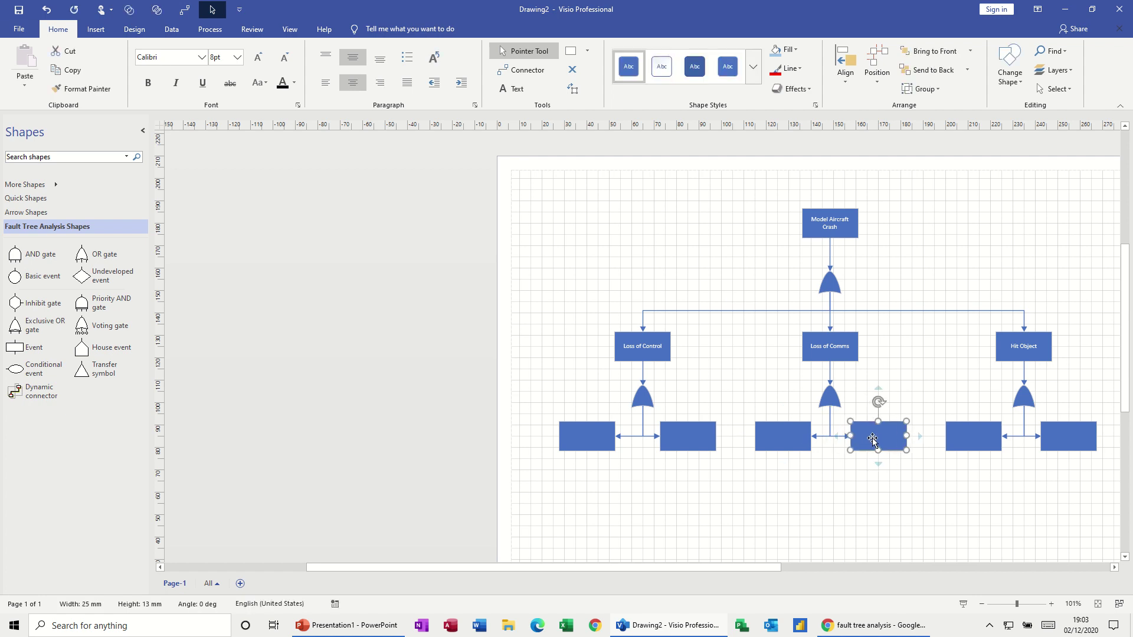
pyautogui.click(850, 503)
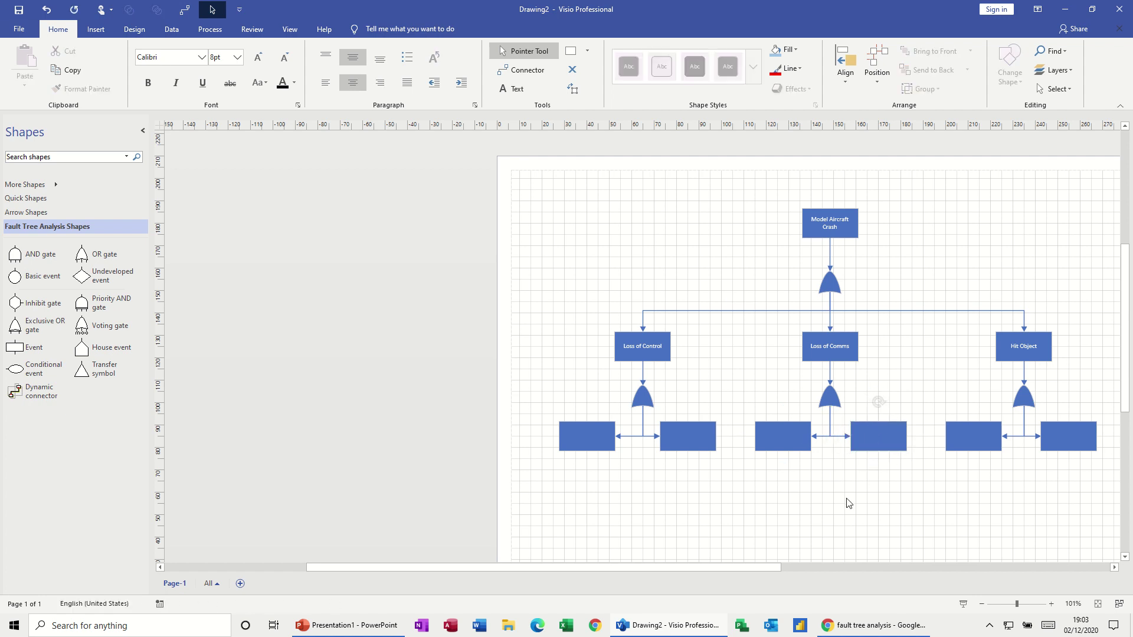
# - Label the two event boxes under Loss of Control as Power Loss and Mech Failure
pyautogui.click(580, 435)
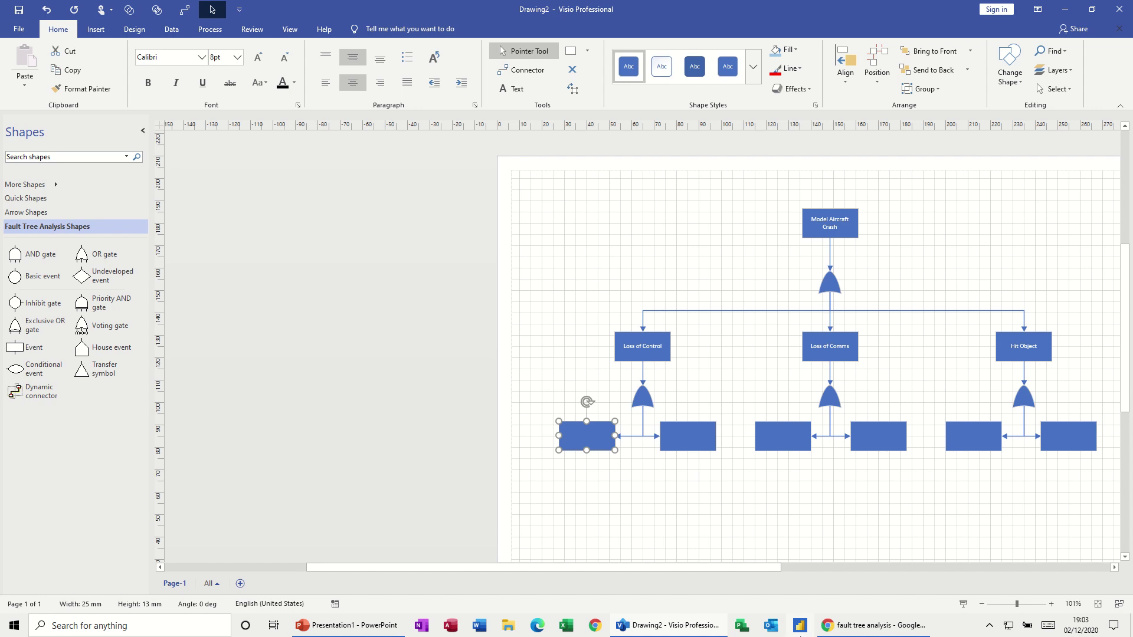
pyautogui.moveTo(828, 621)
pyautogui.write('Power Loss')
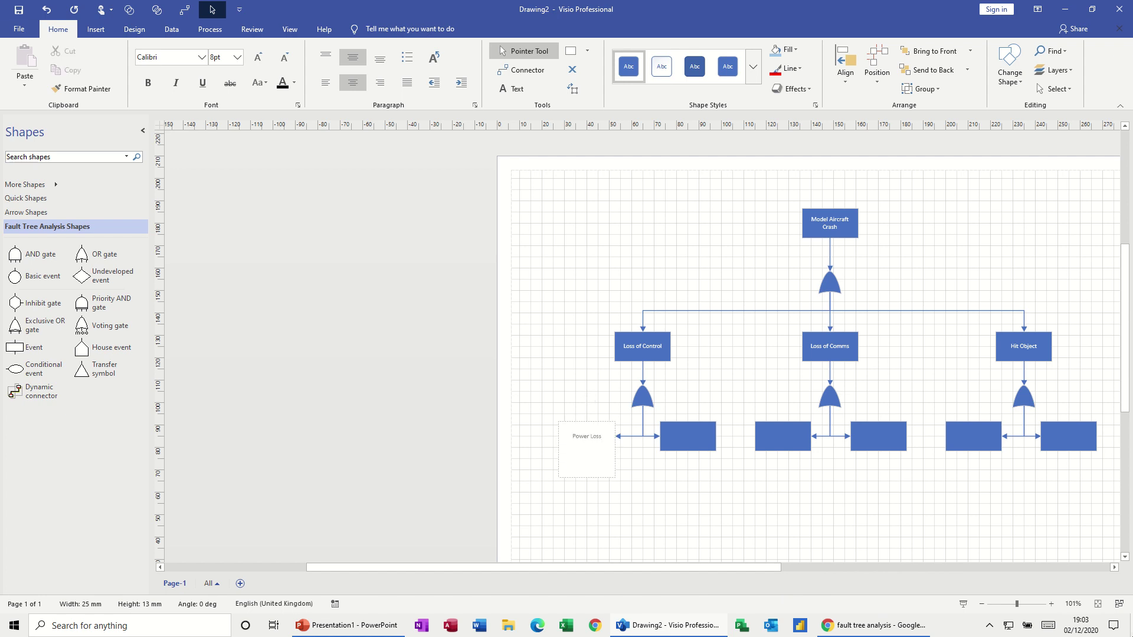
pyautogui.press('Escape')
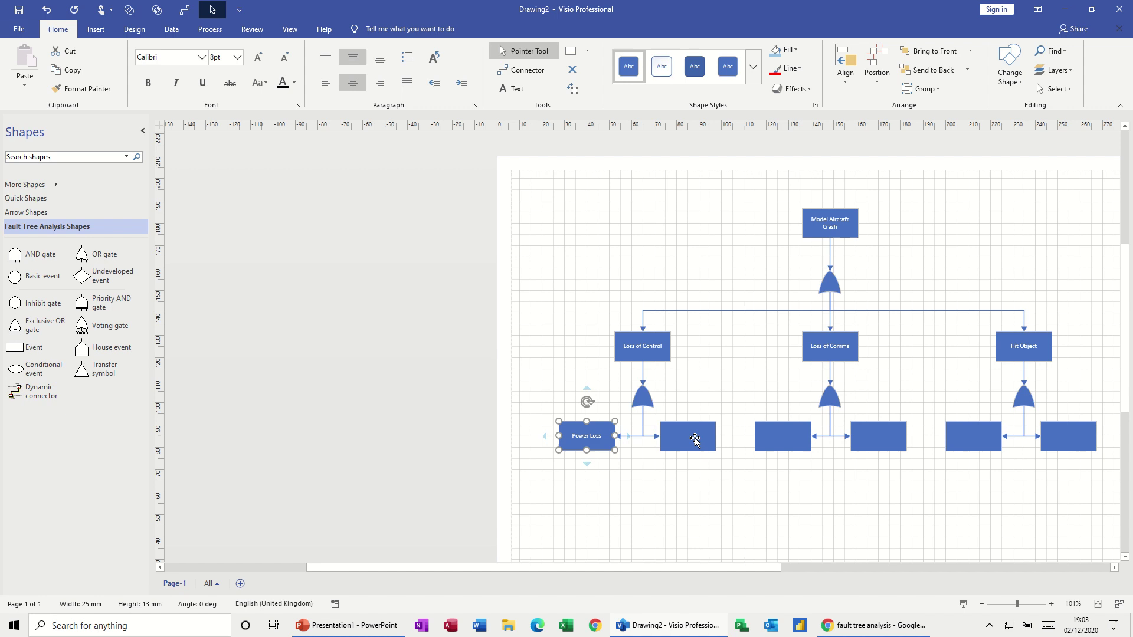
pyautogui.doubleClick(694, 440)
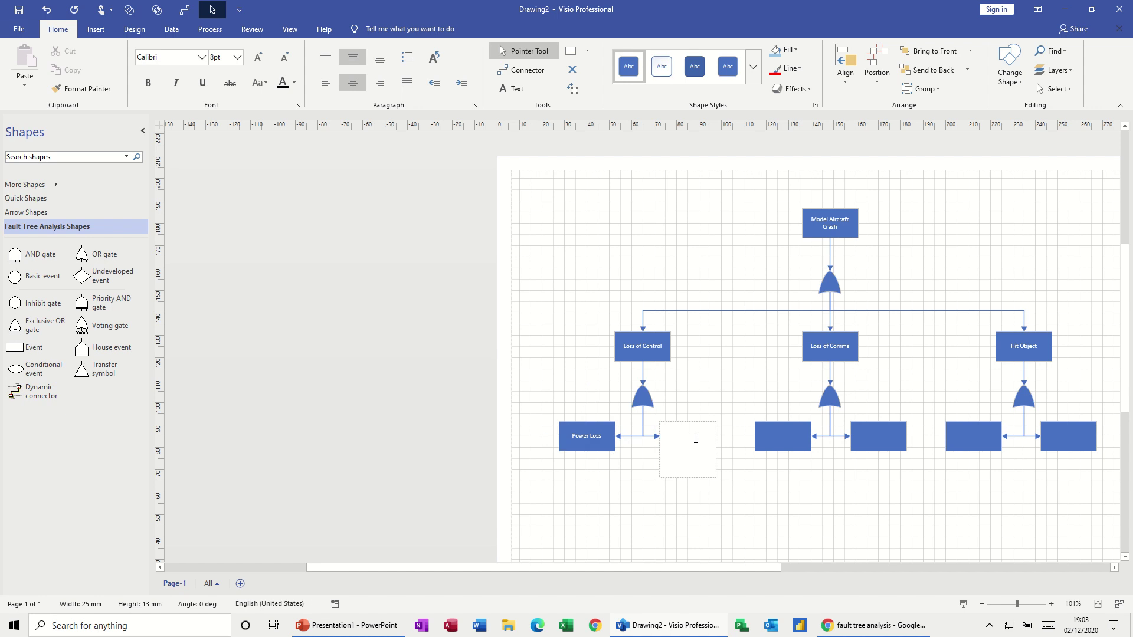
pyautogui.write('Mech Failure')
pyautogui.press('Escape')
# - Label the two boxes under Loss of Comms as Freq Jammed and Ae Broken
pyautogui.click(787, 439)
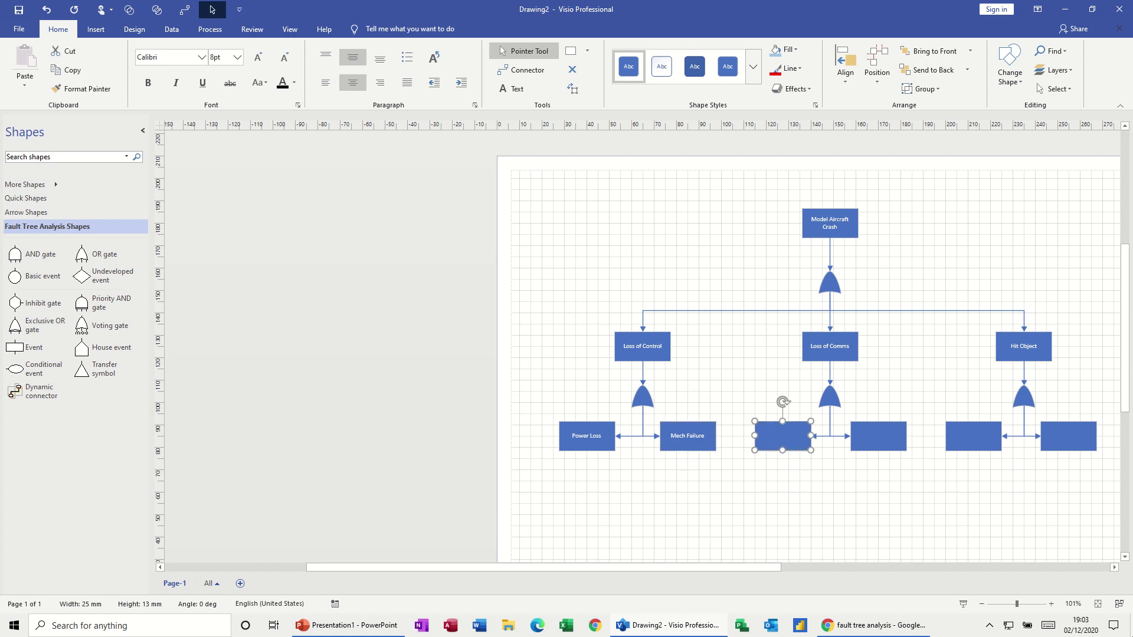
pyautogui.write('Freq')
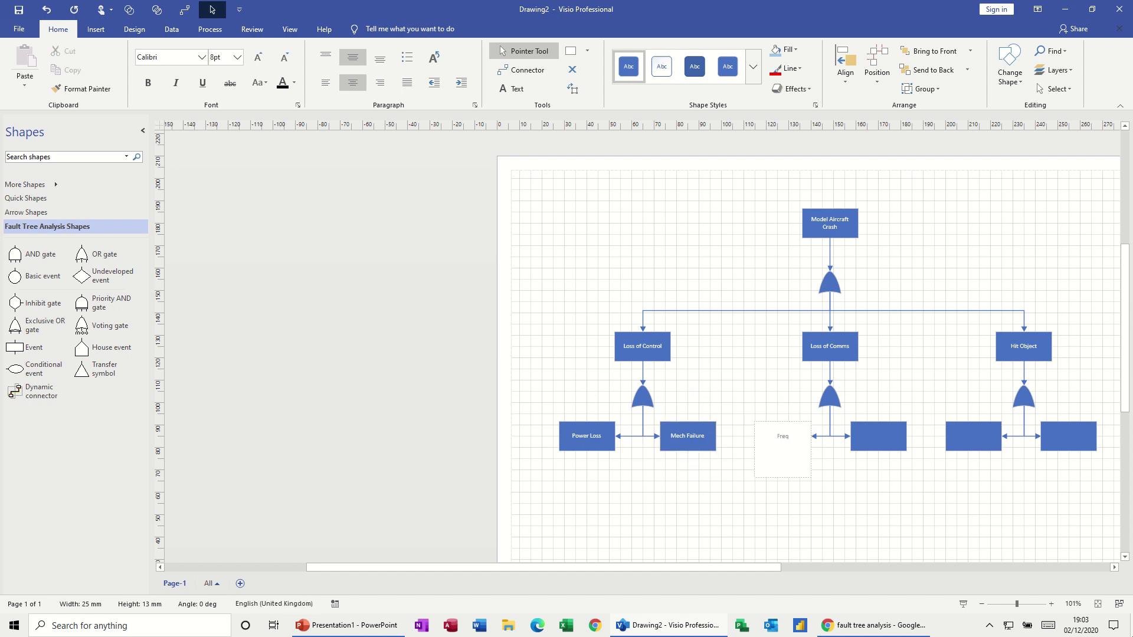
pyautogui.write(' Jammed')
pyautogui.press('Escape')
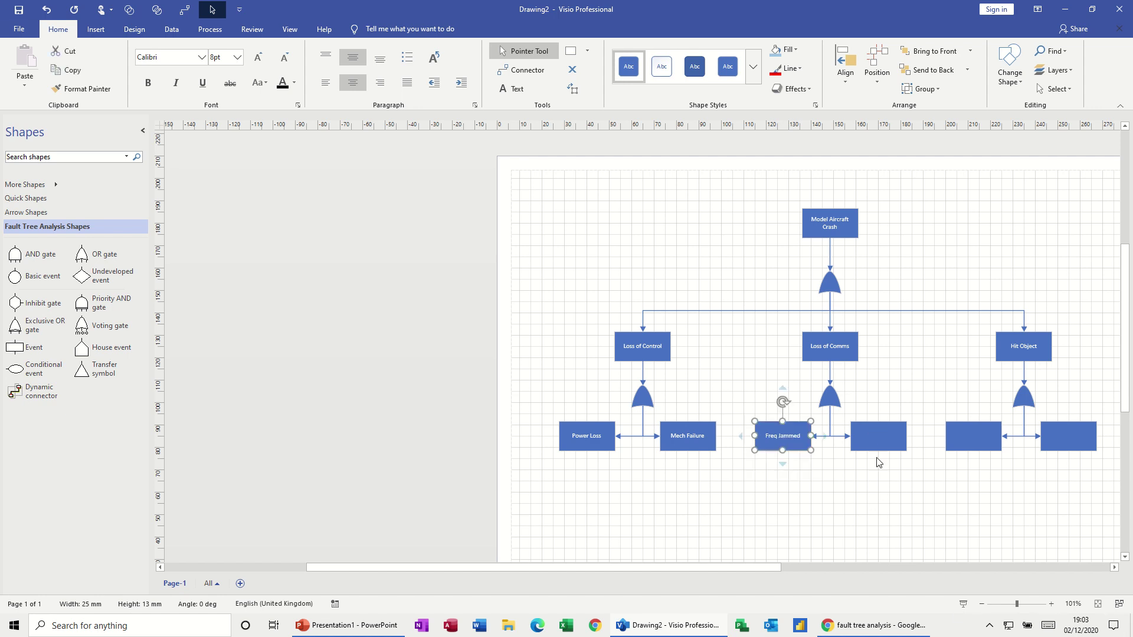
pyautogui.click(876, 434)
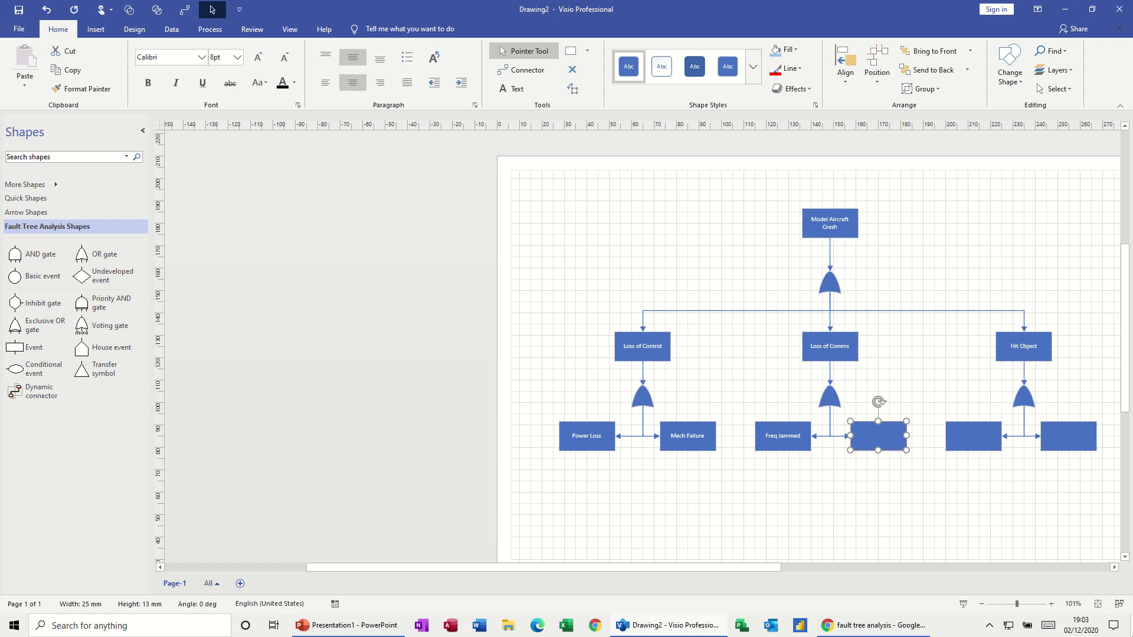
pyautogui.write('Ae')
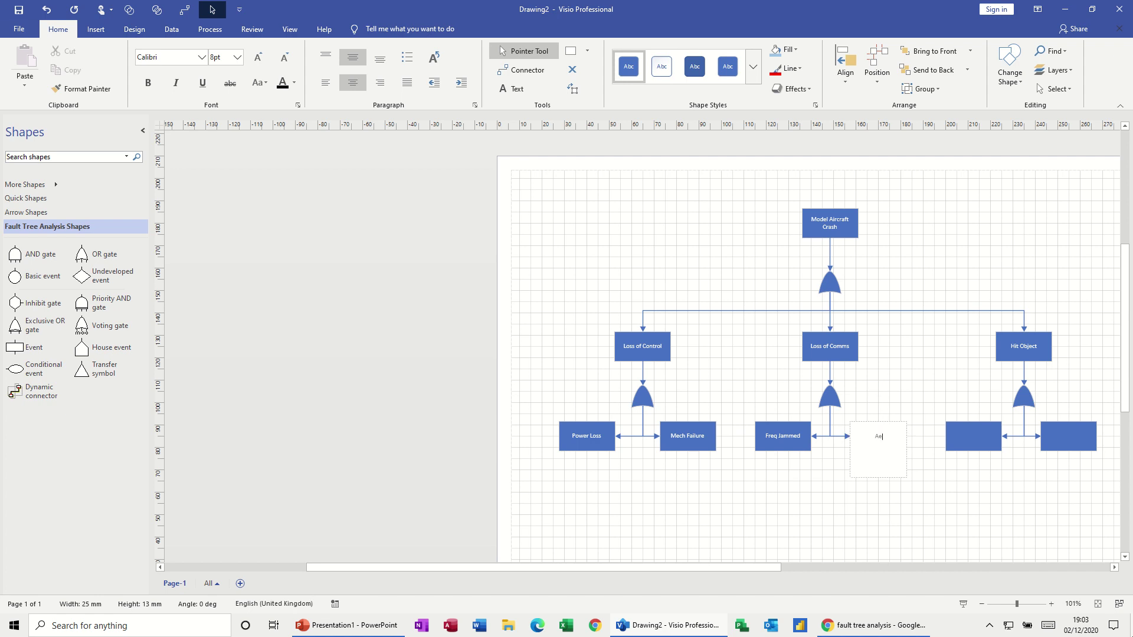
pyautogui.write(' Broken')
pyautogui.press('Escape')
# - Enter Hit Pylon in the first box under Hit Object and Hit Bird in the second
pyautogui.click(968, 436)
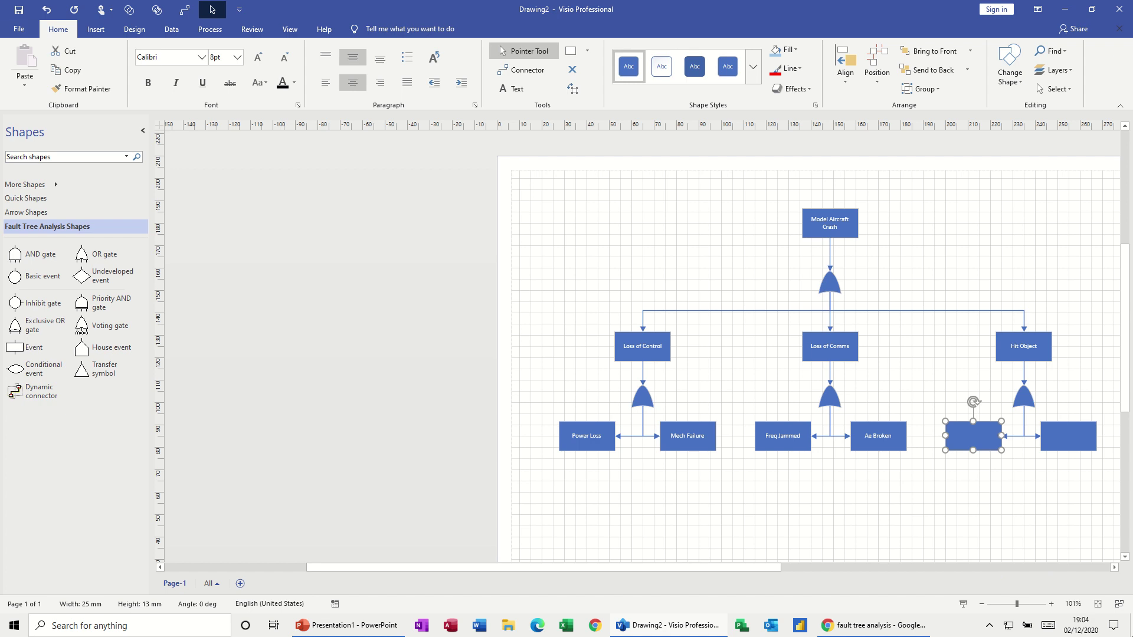
pyautogui.write('Hit Pylon')
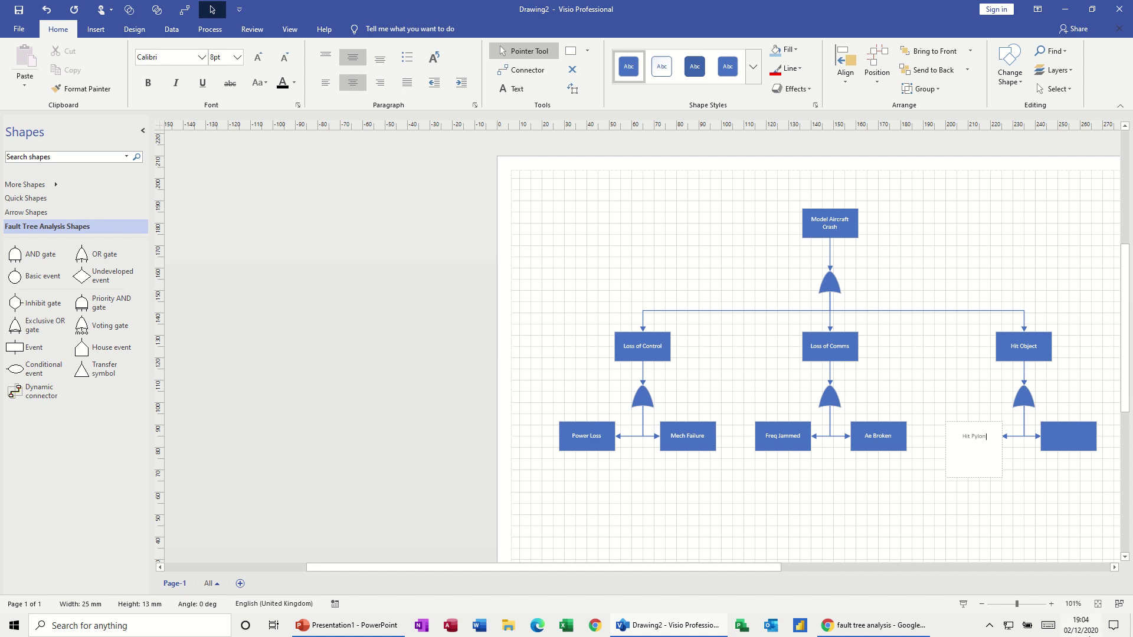
pyautogui.press('Escape')
pyautogui.doubleClick(1069, 436)
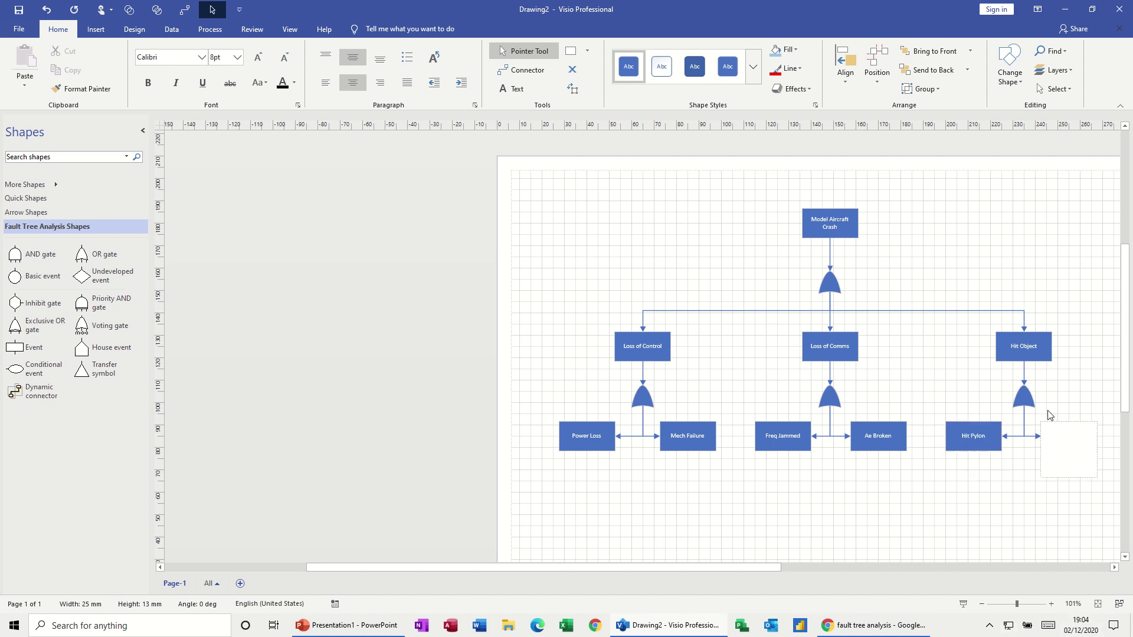
pyautogui.write('Hit Bird')
pyautogui.press('Escape')
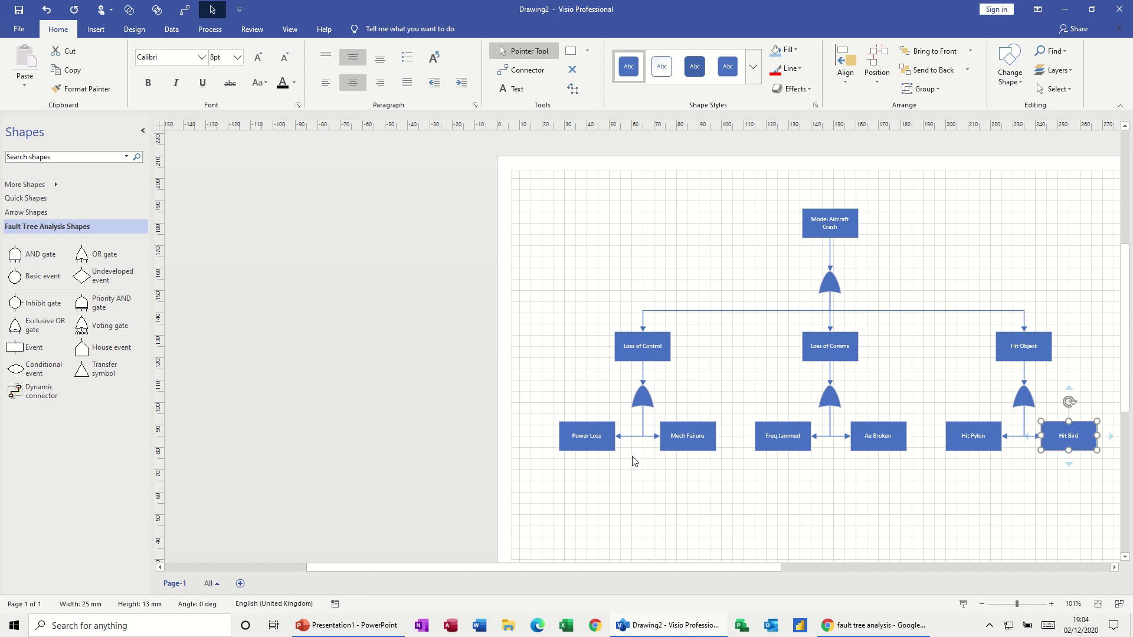
# - Place an AND gate from the Fault Tree stencil directly beneath Power Loss
pyautogui.click(586, 444)
pyautogui.click(588, 484)
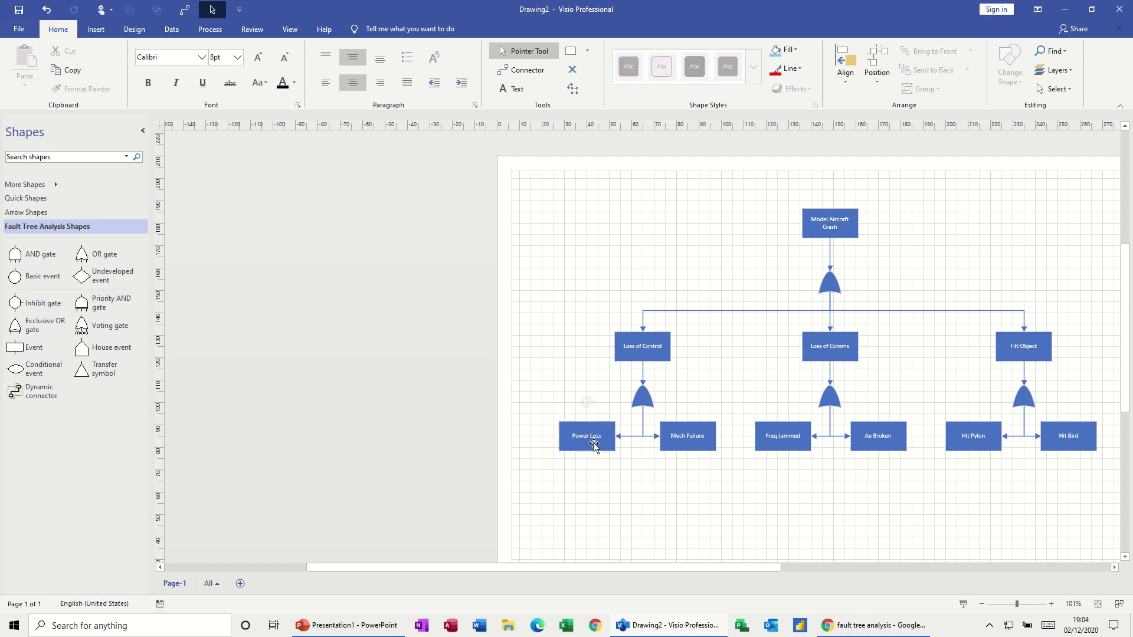
pyautogui.click(583, 438)
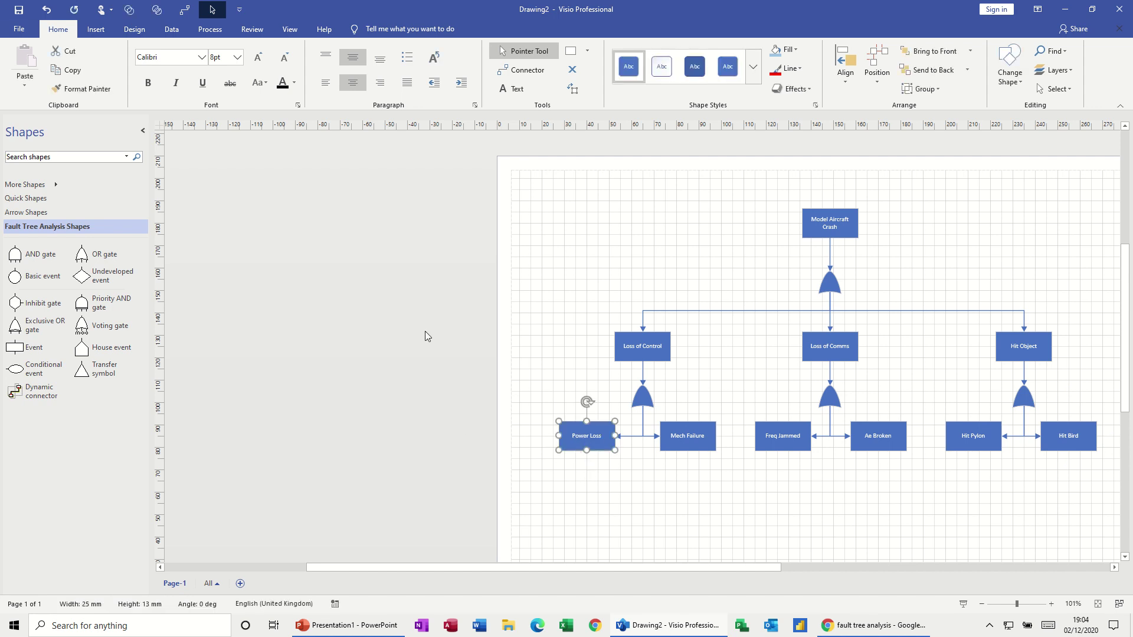
pyautogui.click(517, 72)
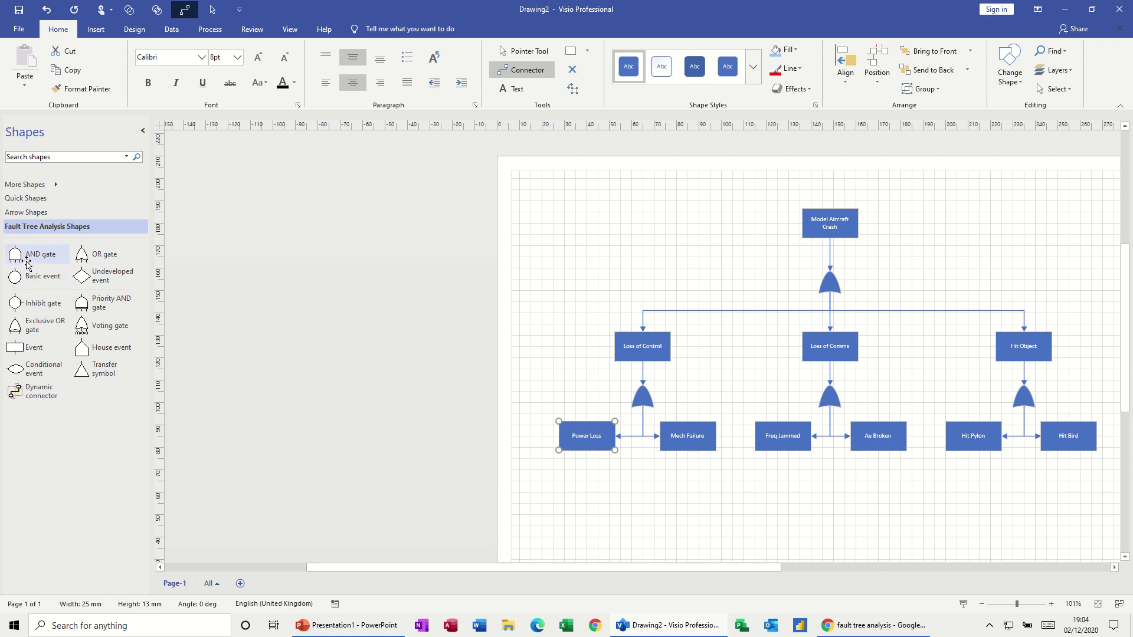
pyautogui.moveTo(17, 255); pyautogui.dragTo(586, 481)
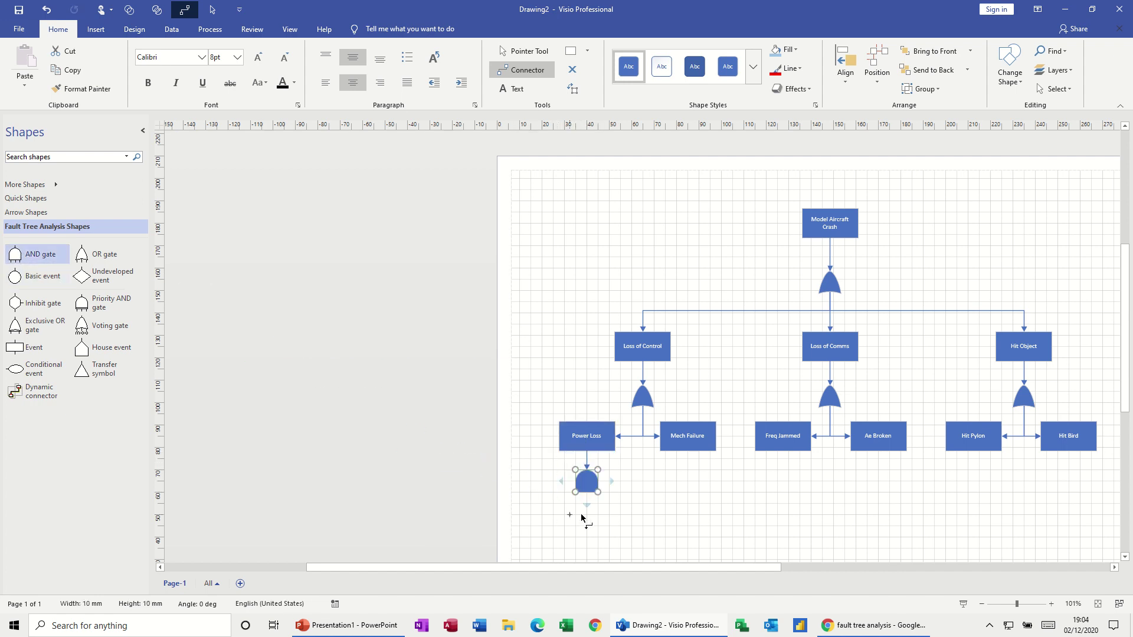
# - Add two connected basic-event circles side by side below the AND gate
pyautogui.moveTo(587, 505)
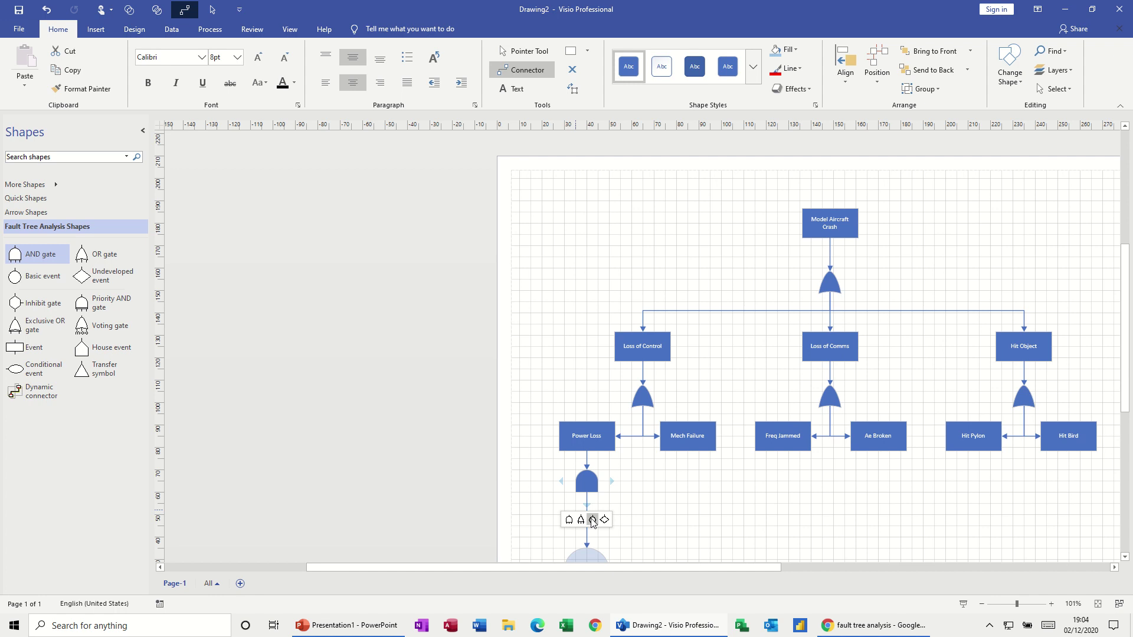
pyautogui.click(593, 520)
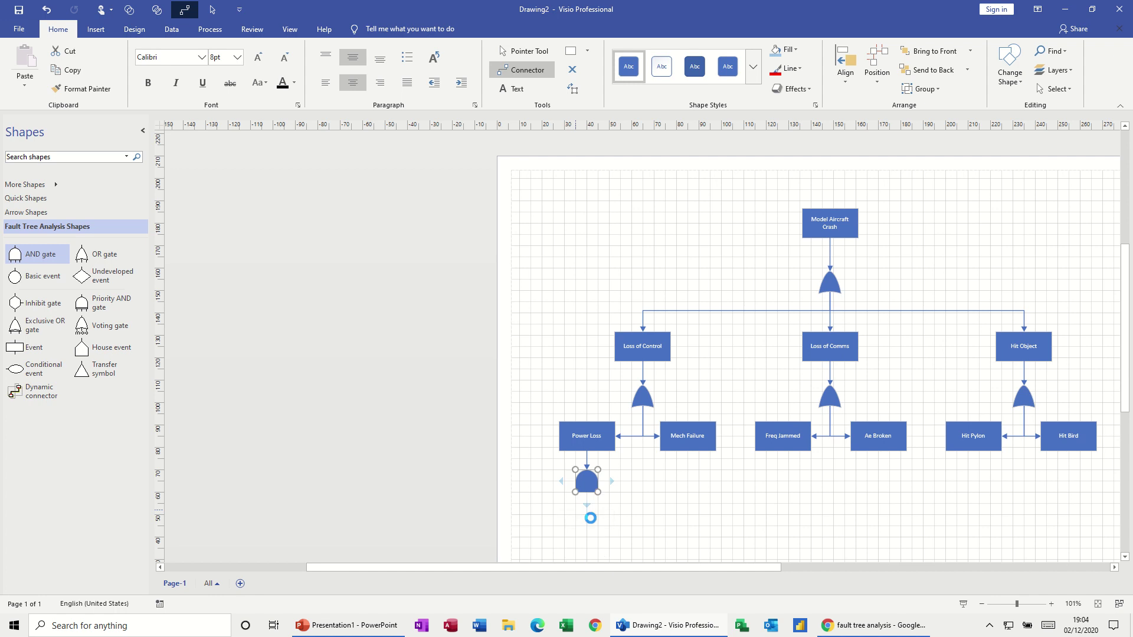
pyautogui.click(504, 52)
pyautogui.scroll(-2, 589, 509)
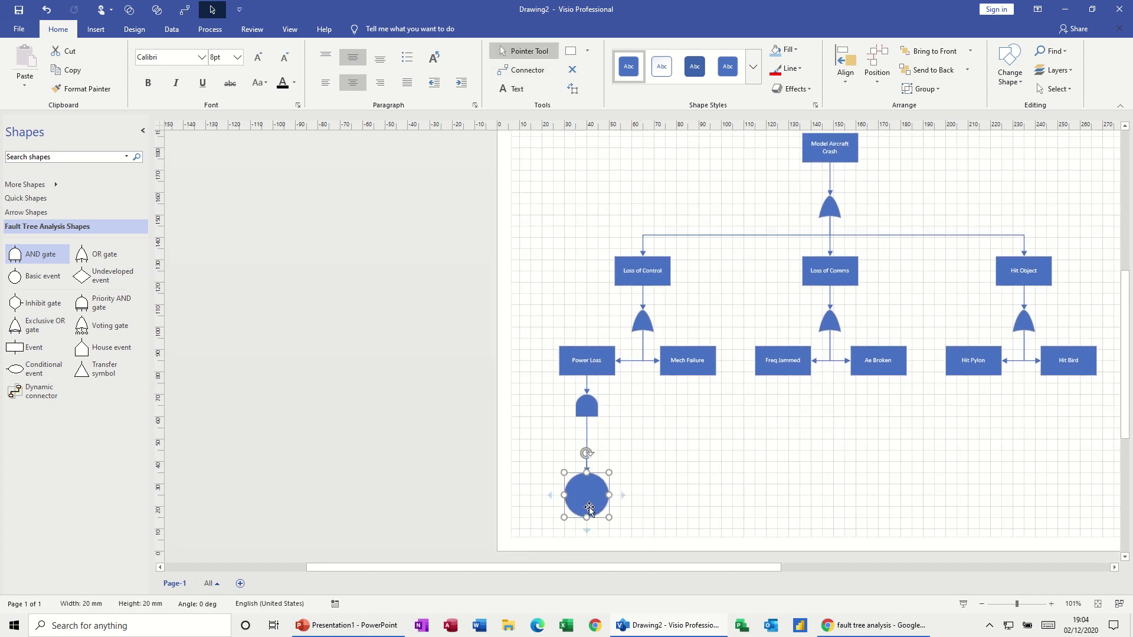
pyautogui.moveTo(581, 501); pyautogui.dragTo(538, 464)
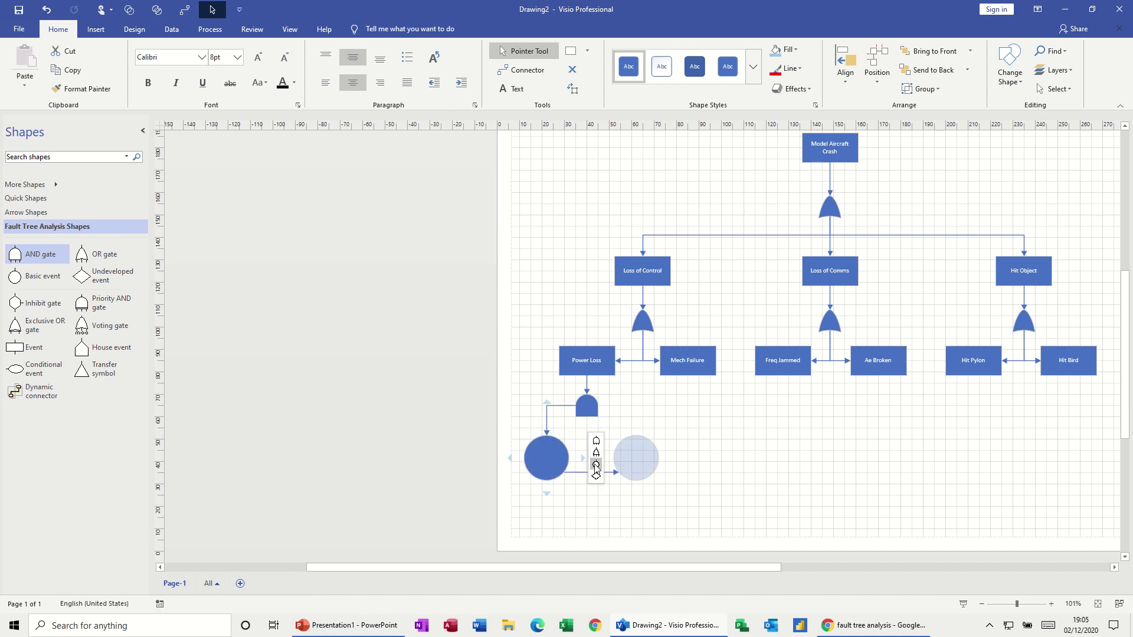
pyautogui.click(588, 410)
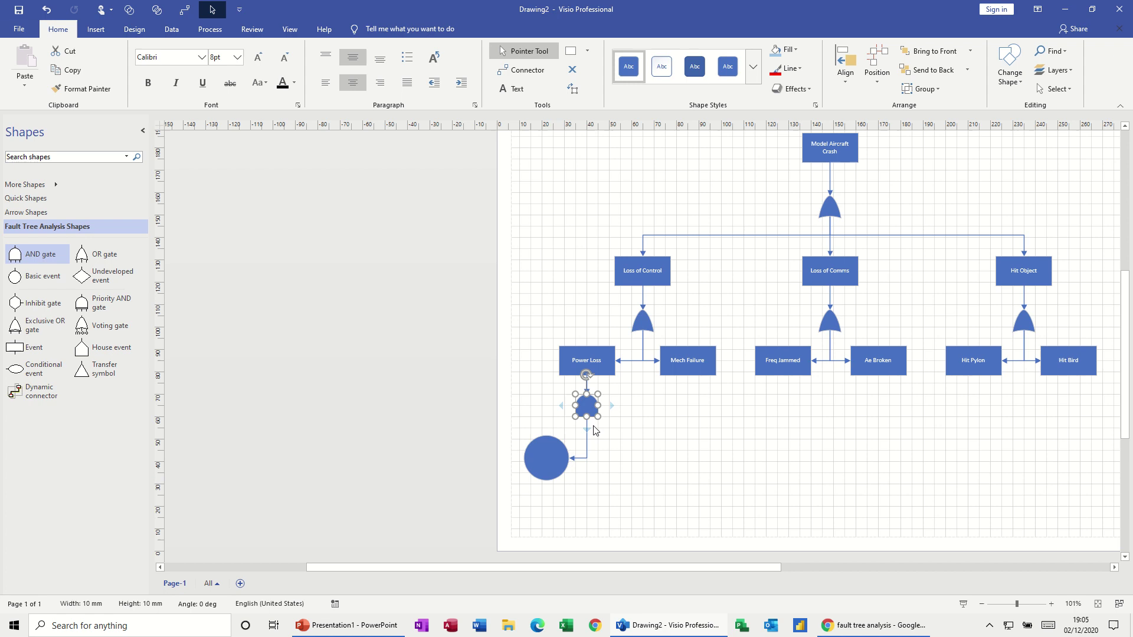
pyautogui.moveTo(587, 431)
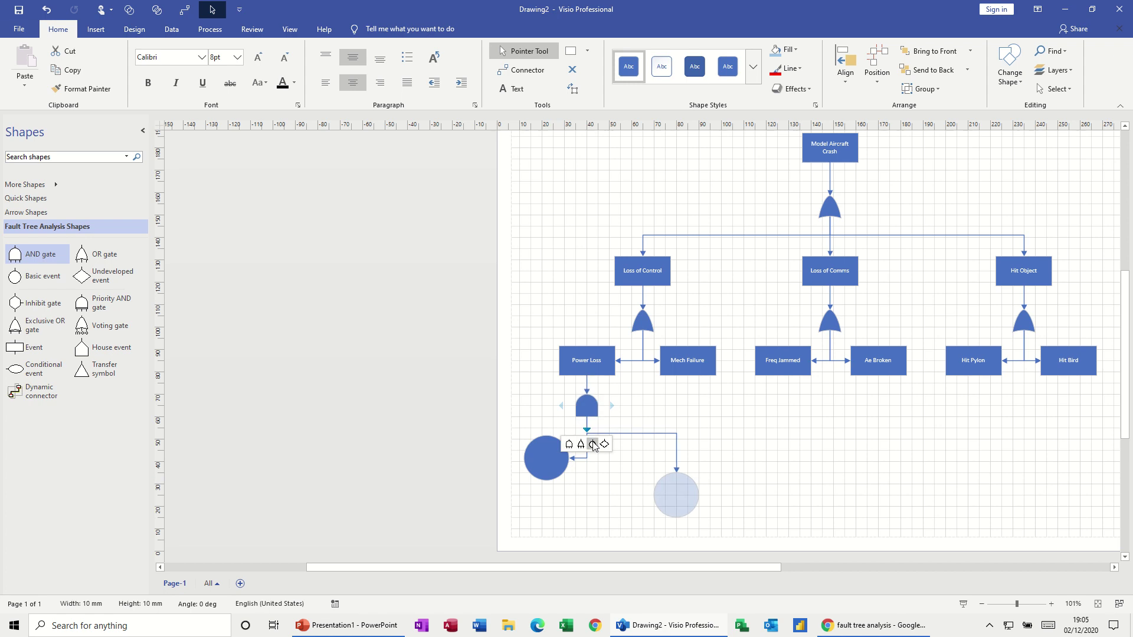
pyautogui.click(592, 444)
pyautogui.moveTo(672, 490); pyautogui.dragTo(627, 459)
pyautogui.moveTo(599, 460)
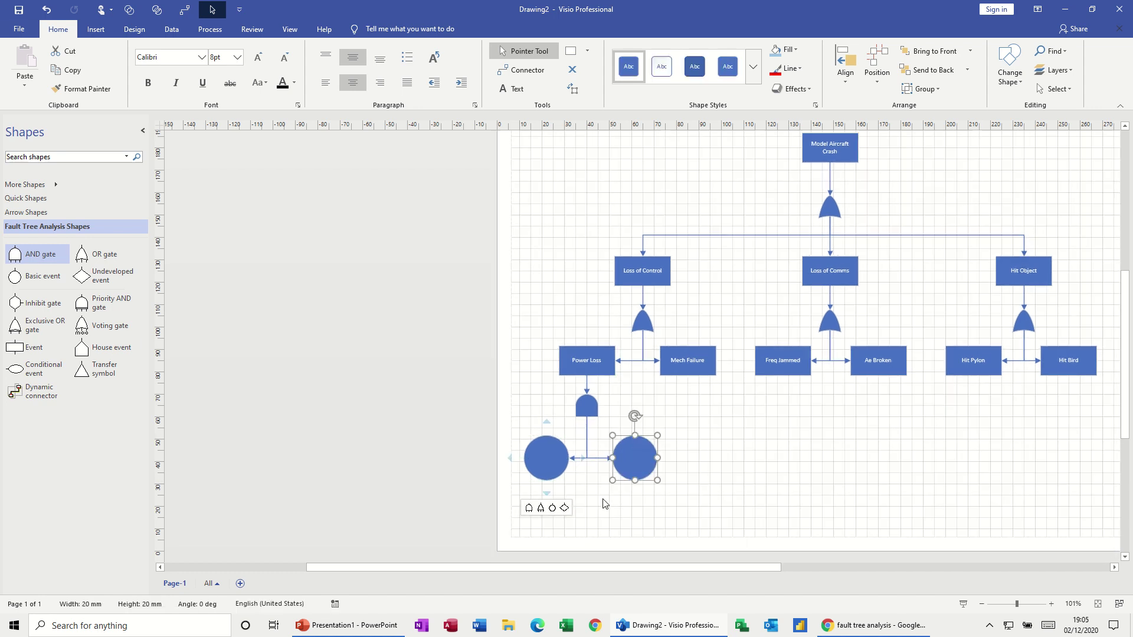
# - Label the left circle 'Battery Replaced', correcting the misspelled 'Batery' via spelling suggestions
pyautogui.press('Escape')
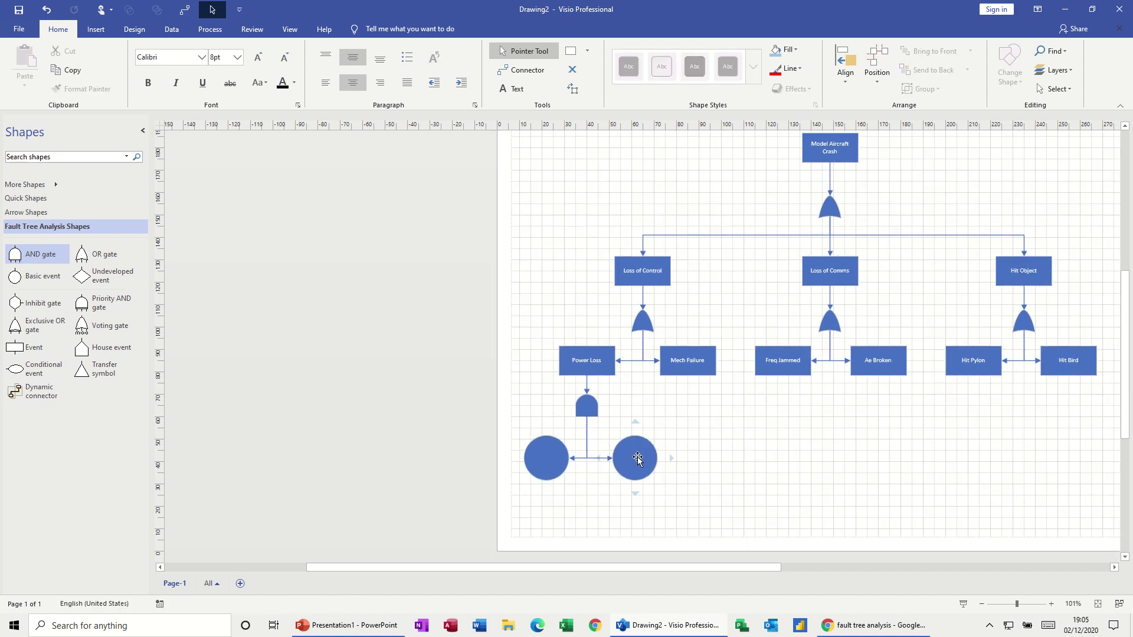
pyautogui.hscroll(-1, 637, 459)
pyautogui.click(673, 460)
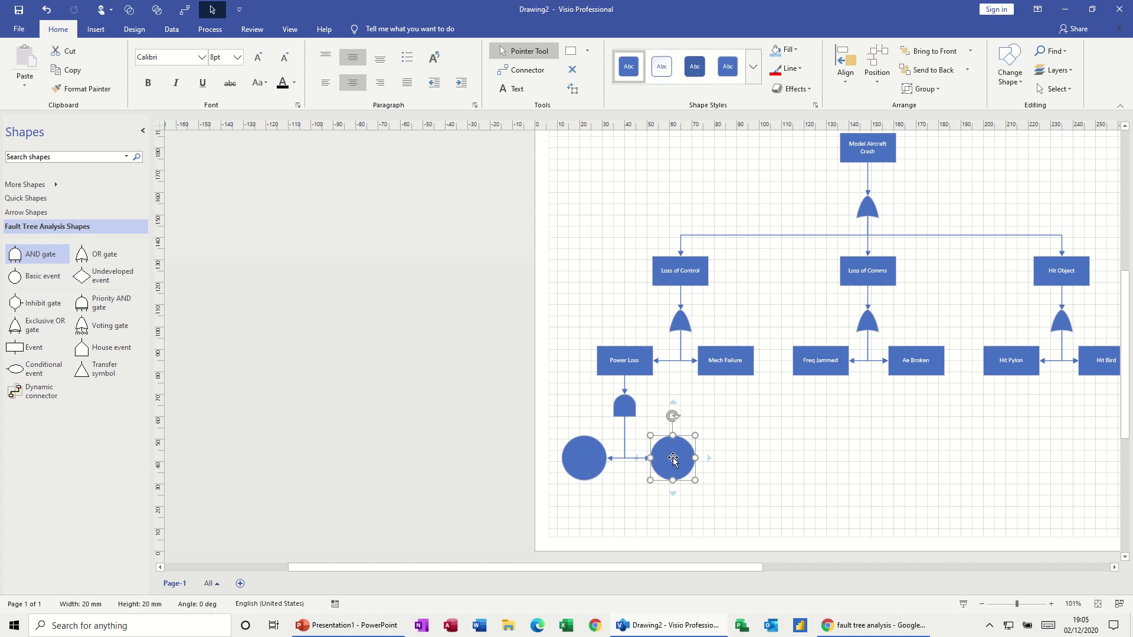
pyautogui.click(582, 460)
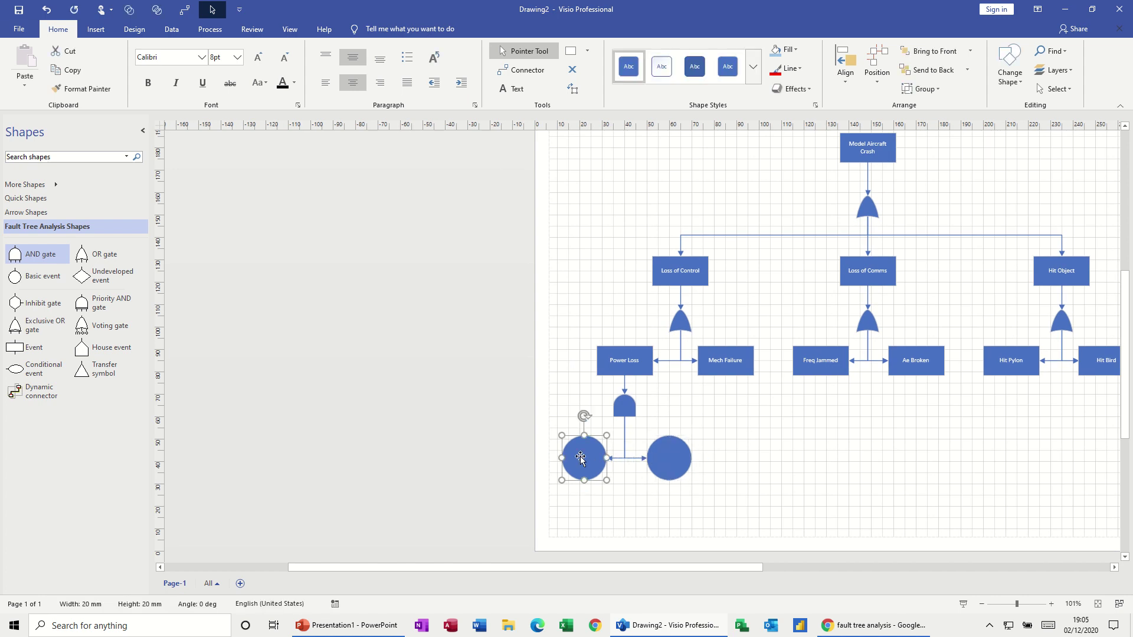
pyautogui.write('Bat')
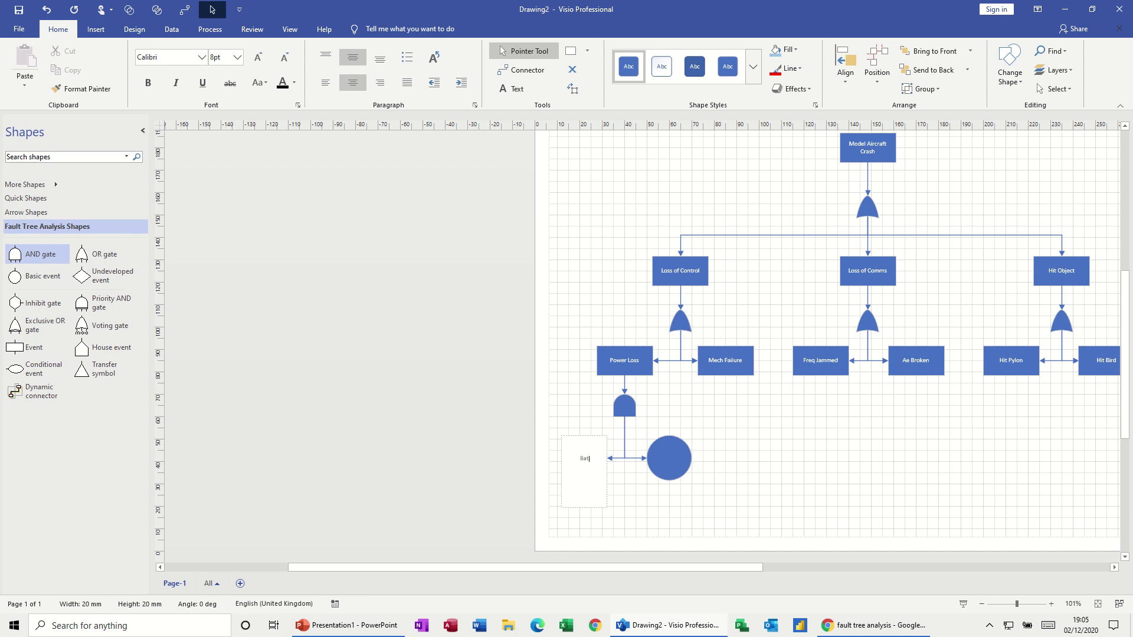
pyautogui.write('ery Replaced')
pyautogui.rightClick(584, 455)
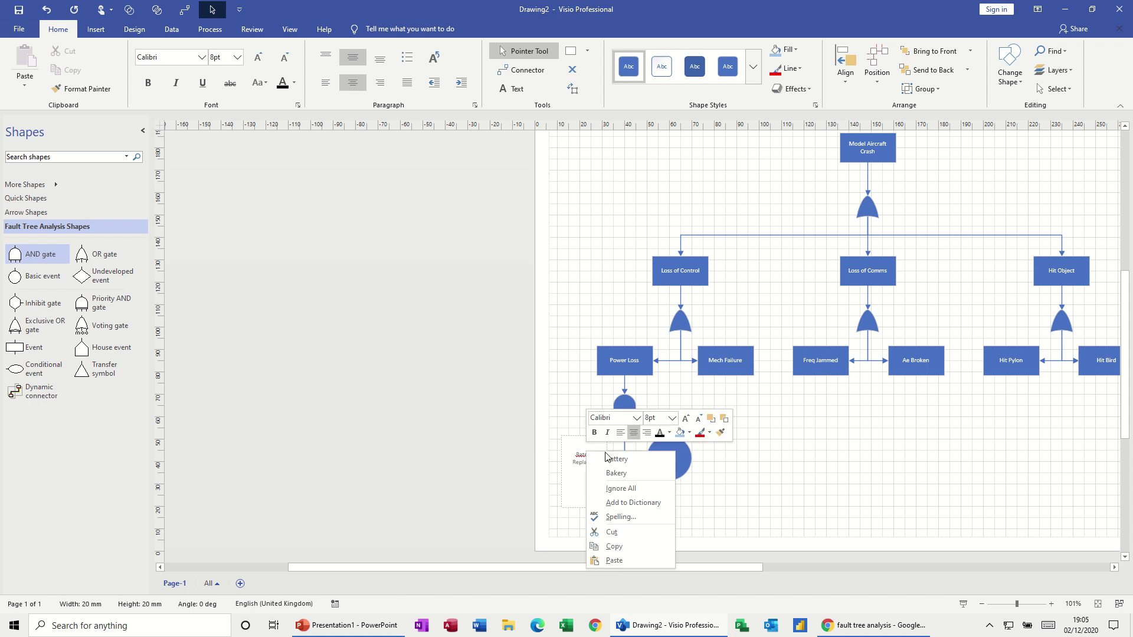
pyautogui.click(619, 458)
pyautogui.press('Escape')
# - Label the right circle 'Battery Charged'
pyautogui.click(669, 457)
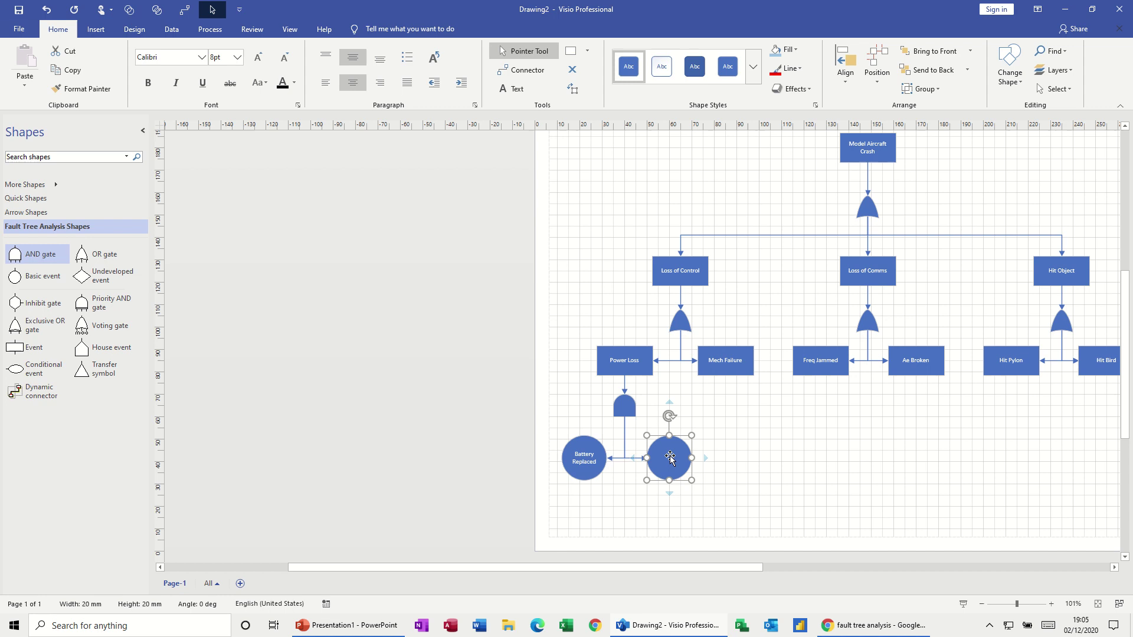
pyautogui.write('Battery')
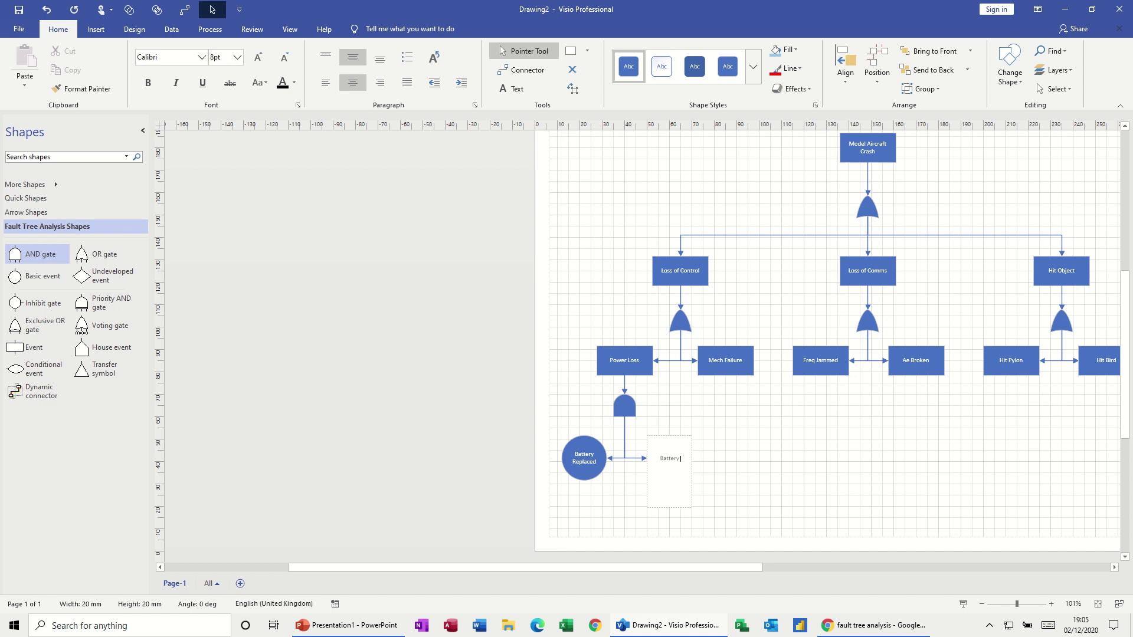
pyautogui.write(' Charged')
pyautogui.press('Escape')
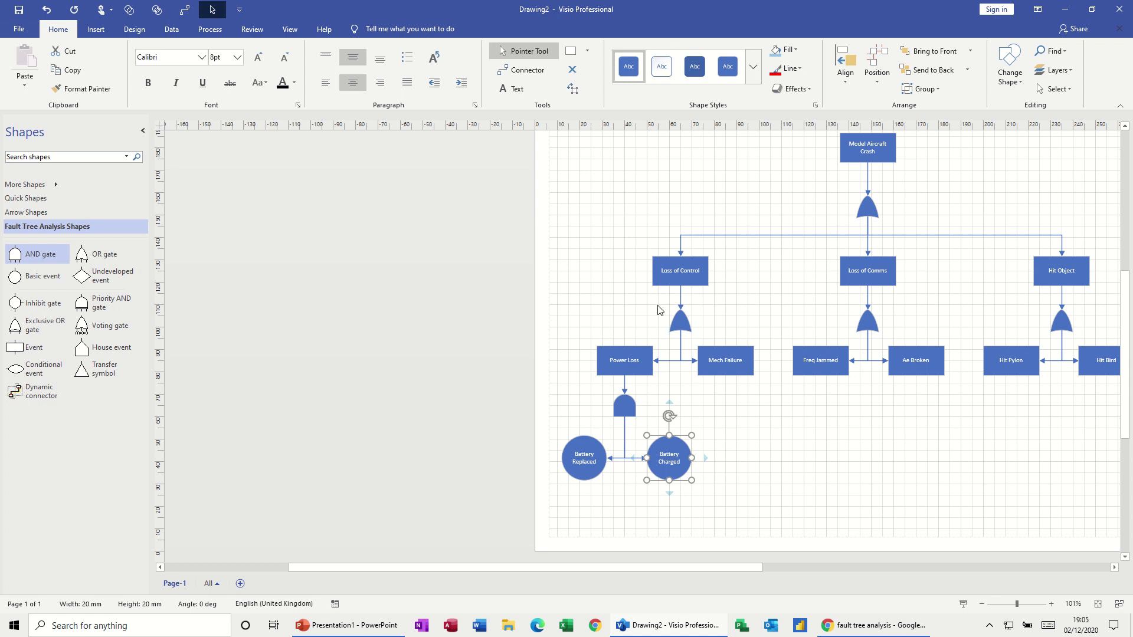
# - Label the Loss of Control gate 'OR' and the Power Loss gate 'And'
pyautogui.click(680, 325)
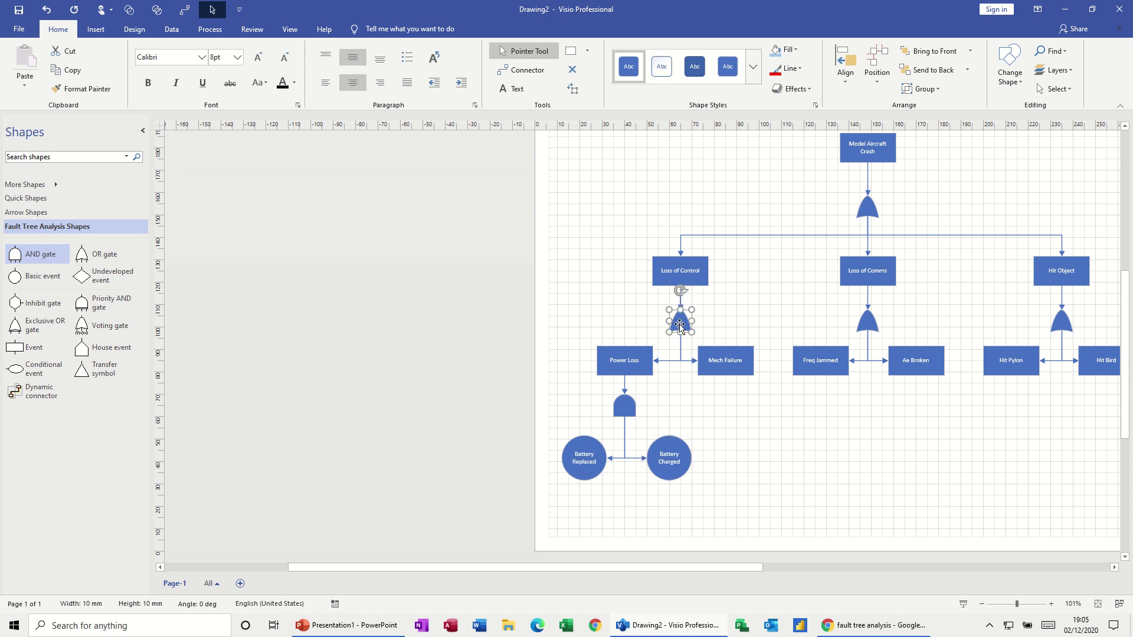
pyautogui.doubleClick(681, 324)
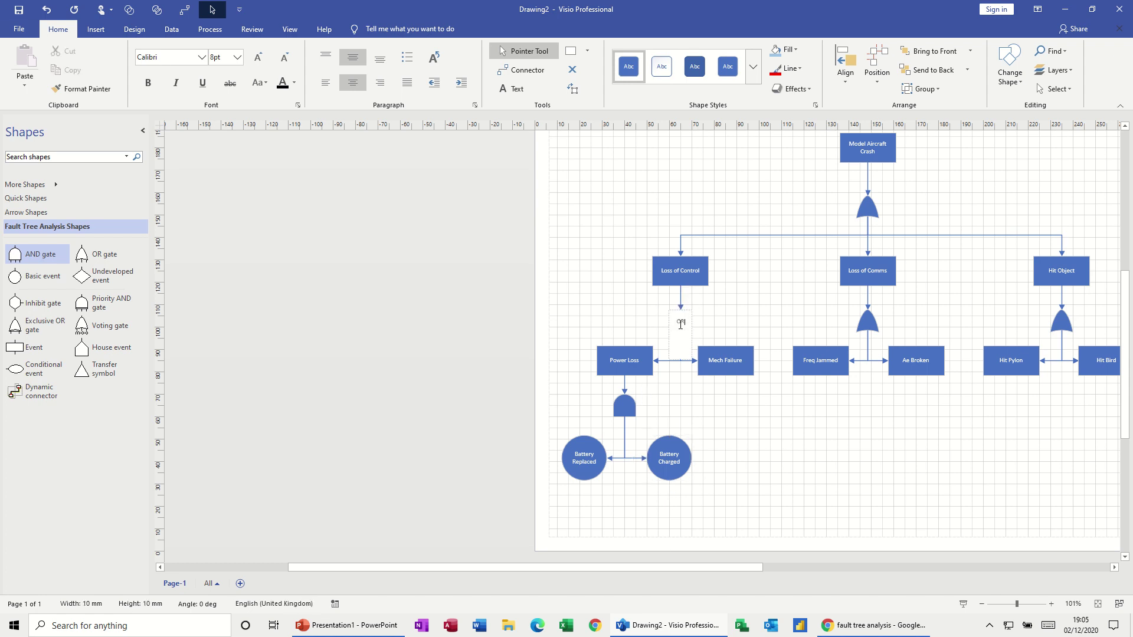
pyautogui.write('OR')
pyautogui.press('Escape')
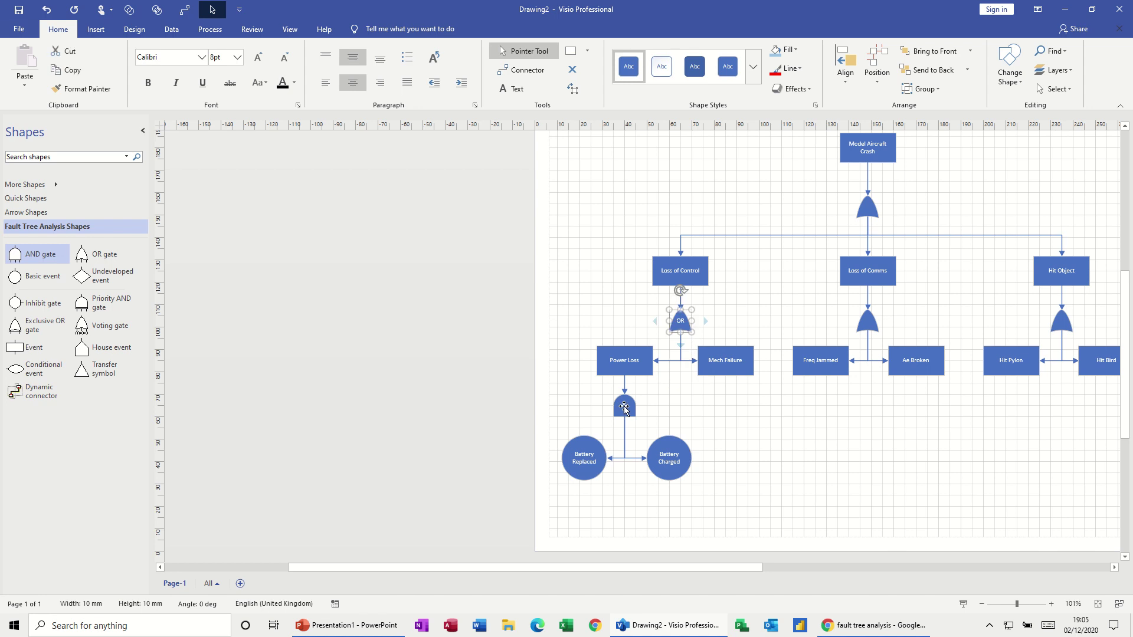
pyautogui.click(620, 407)
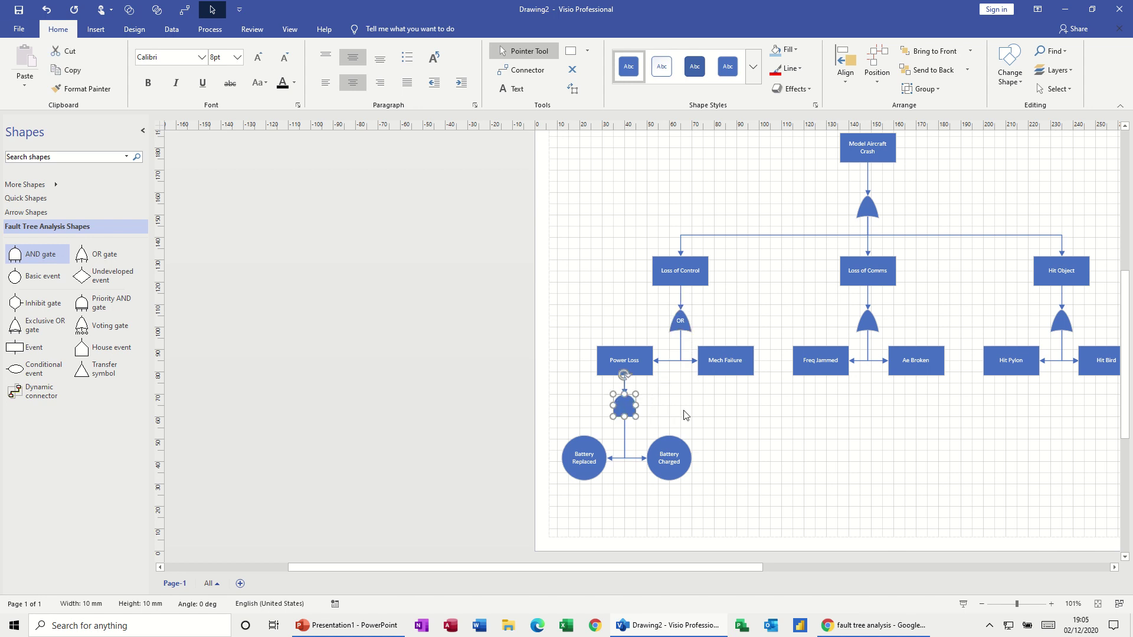
pyautogui.write('And')
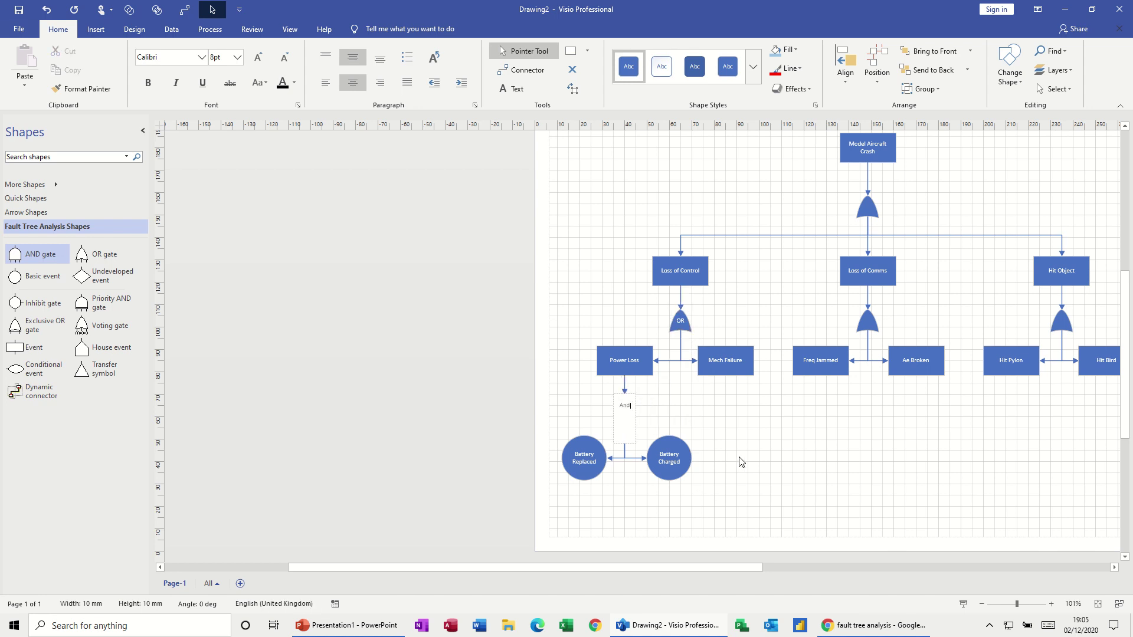
pyautogui.press('Escape')
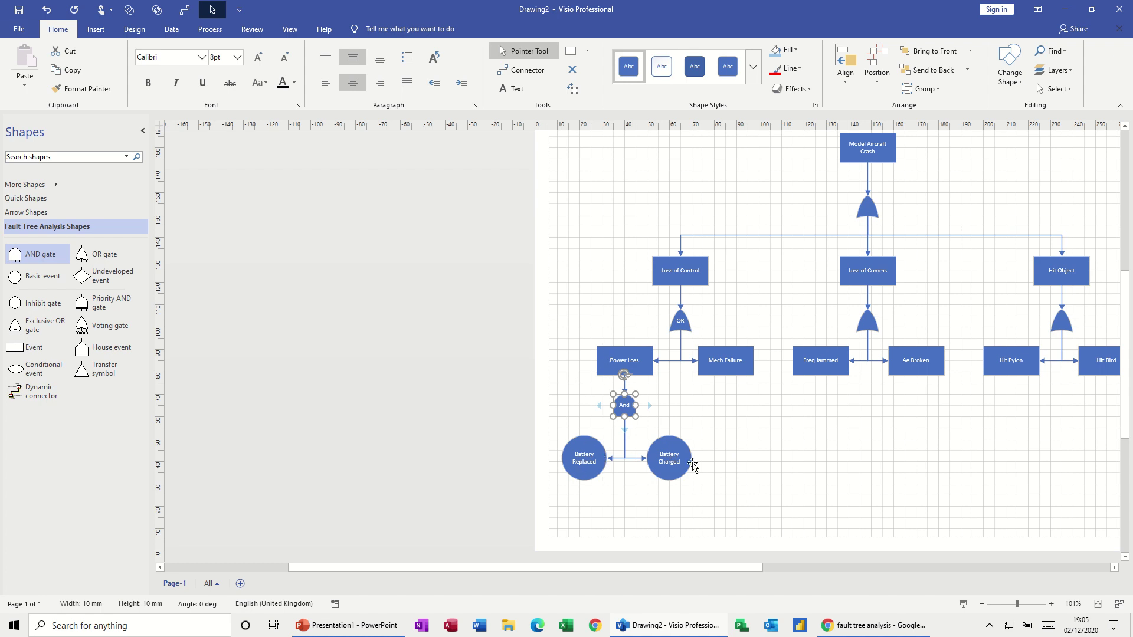
# - Draw a connector from Power Loss to Mech Failure
pyautogui.click(791, 404)
pyautogui.moveTo(656, 359)
pyautogui.moveTo(655, 359); pyautogui.dragTo(743, 365)
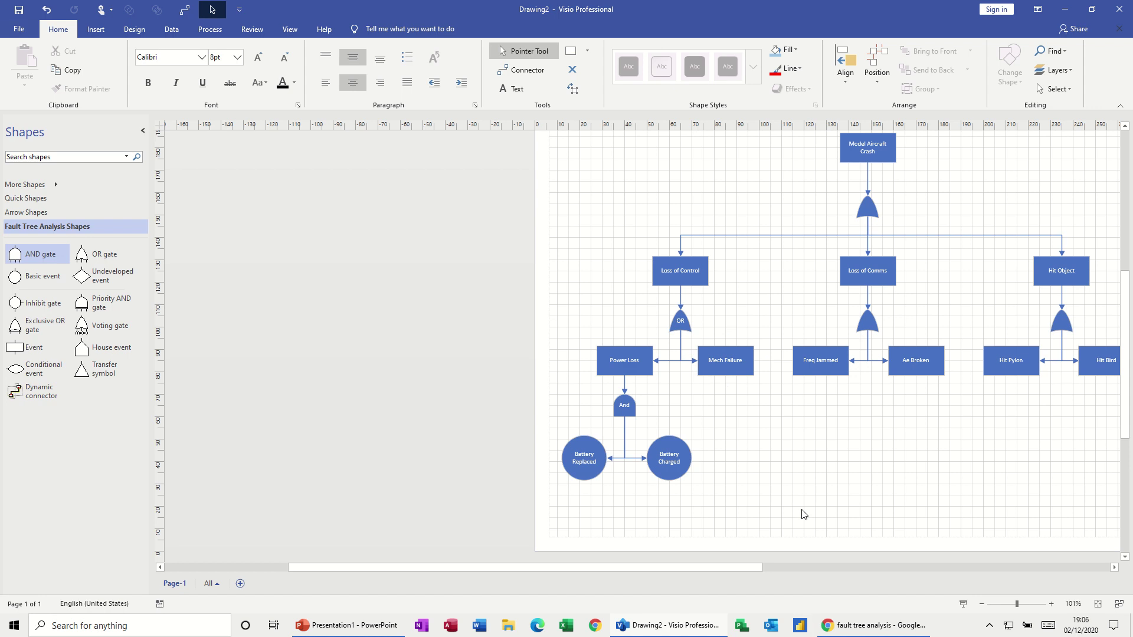
# - Select Ae Broken and drop a gate from the Fault Tree stencil directly beneath it
pyautogui.moveTo(862, 626)
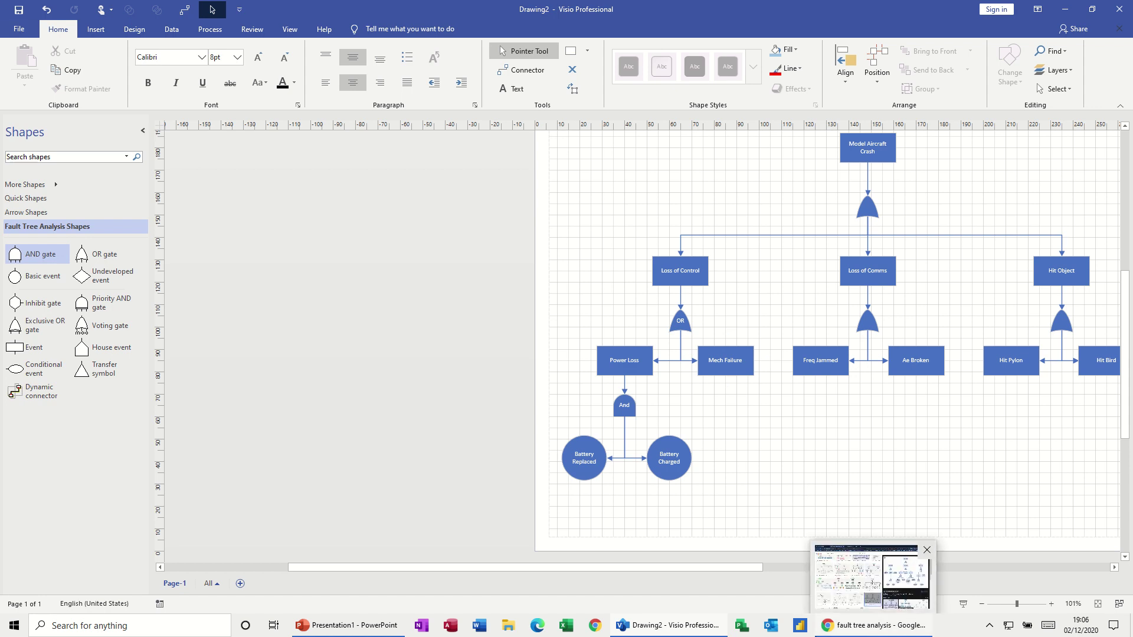
pyautogui.click(915, 365)
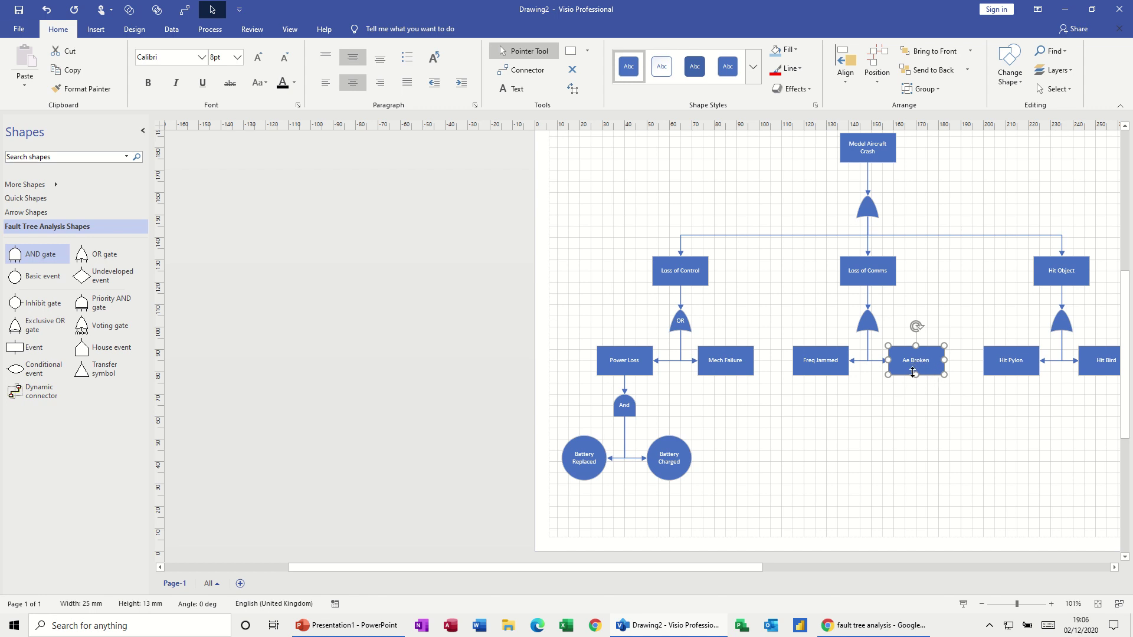
pyautogui.click(916, 457)
pyautogui.click(932, 367)
pyautogui.click(902, 394)
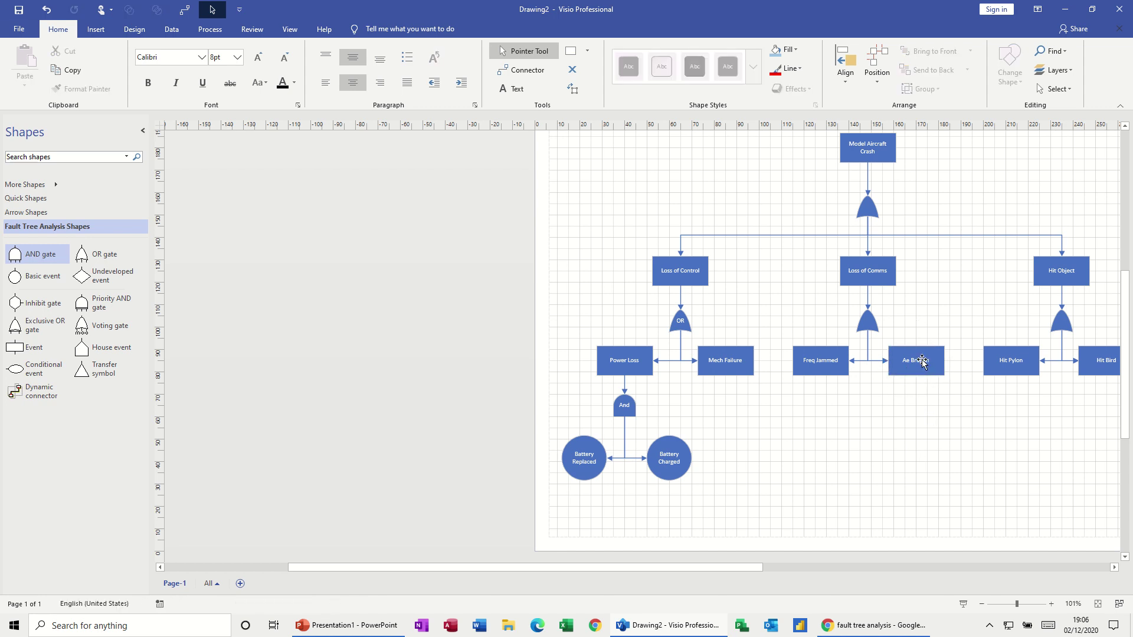
pyautogui.click(925, 372)
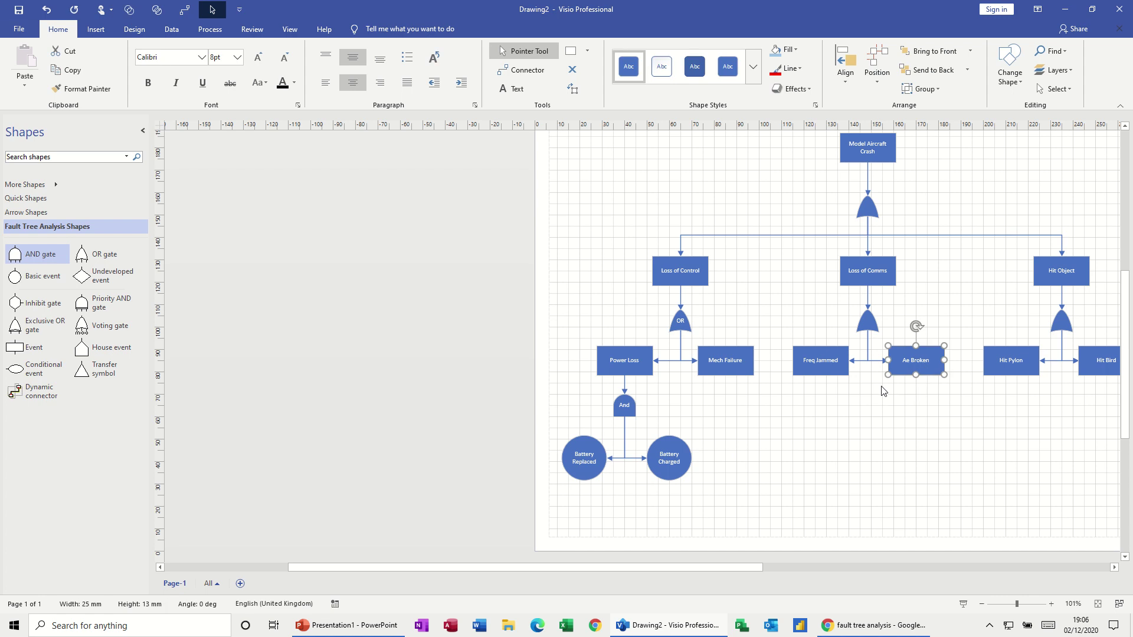
pyautogui.click(832, 401)
pyautogui.click(831, 371)
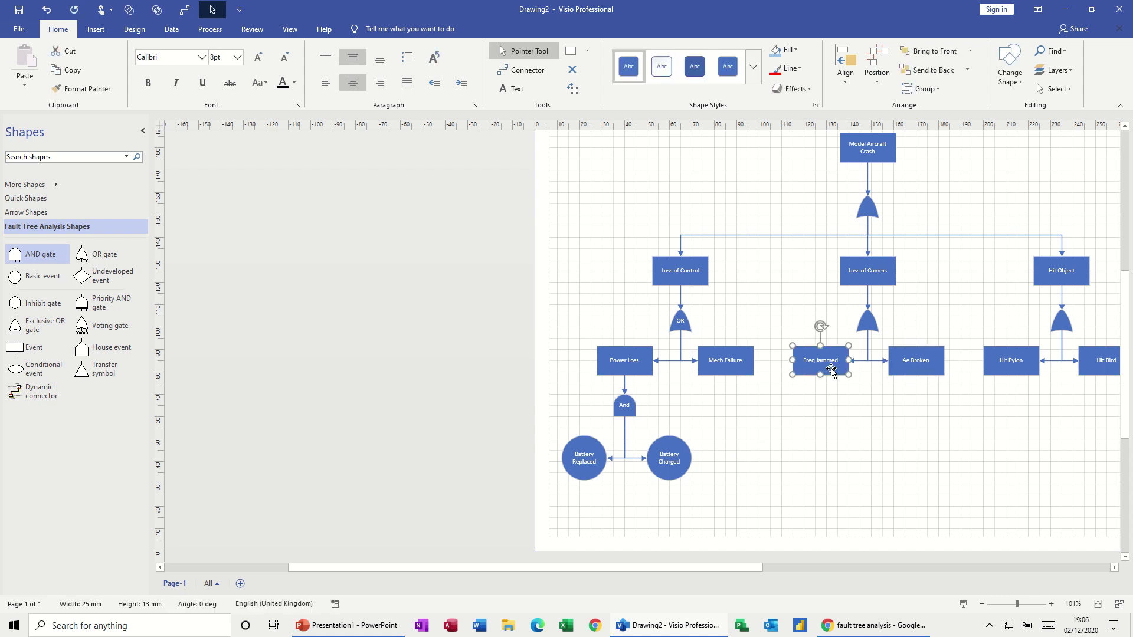
pyautogui.click(915, 369)
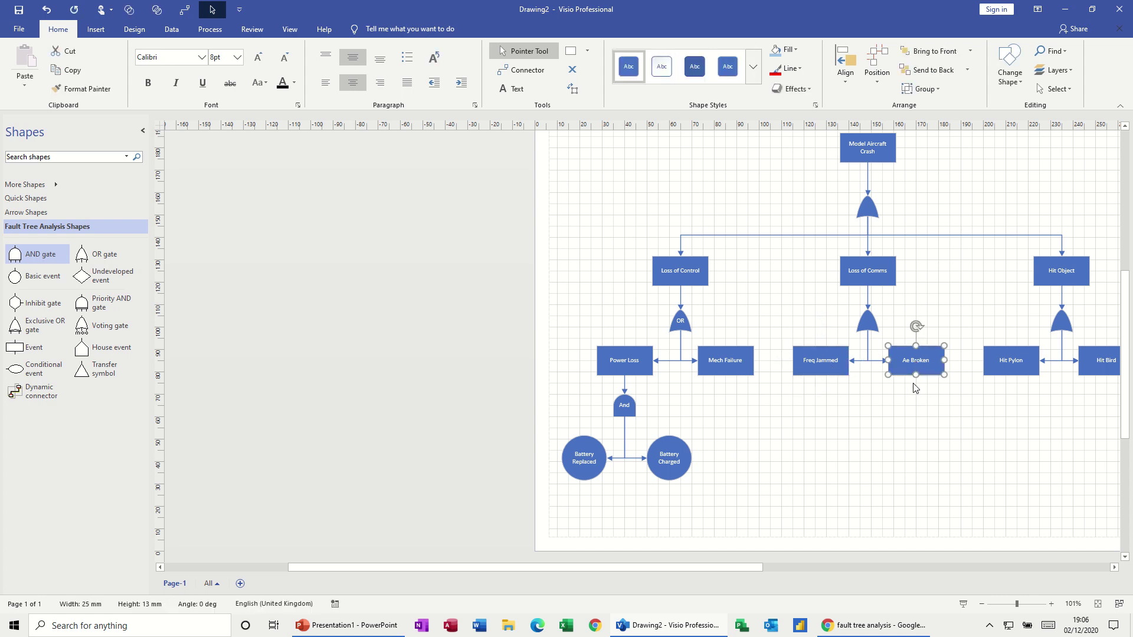
pyautogui.click(525, 71)
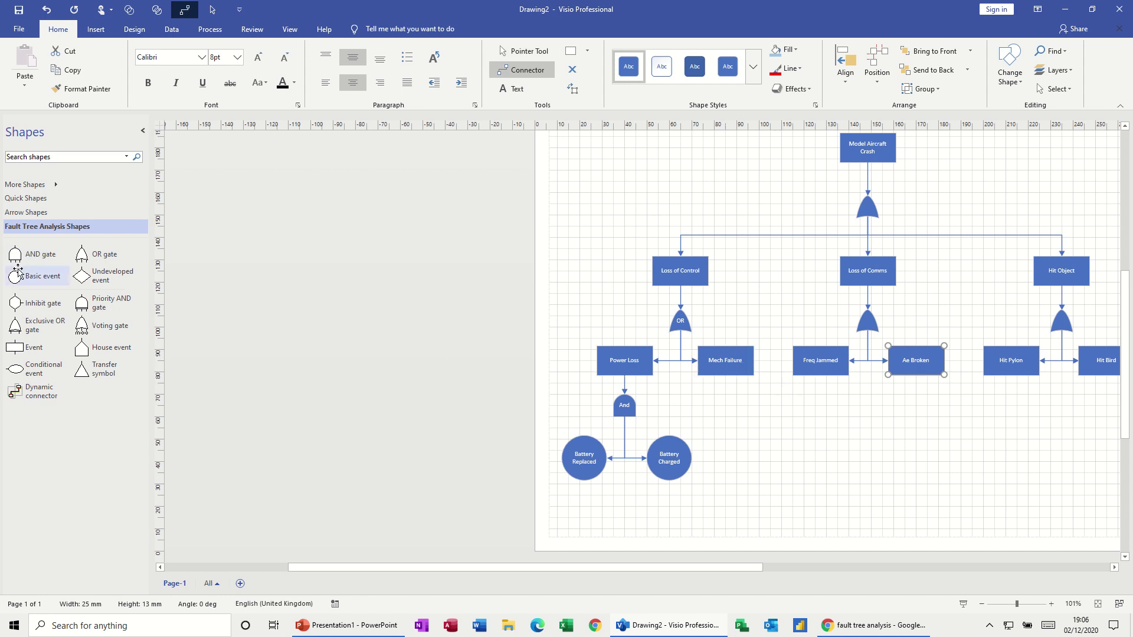
pyautogui.moveTo(16, 254); pyautogui.dragTo(917, 413)
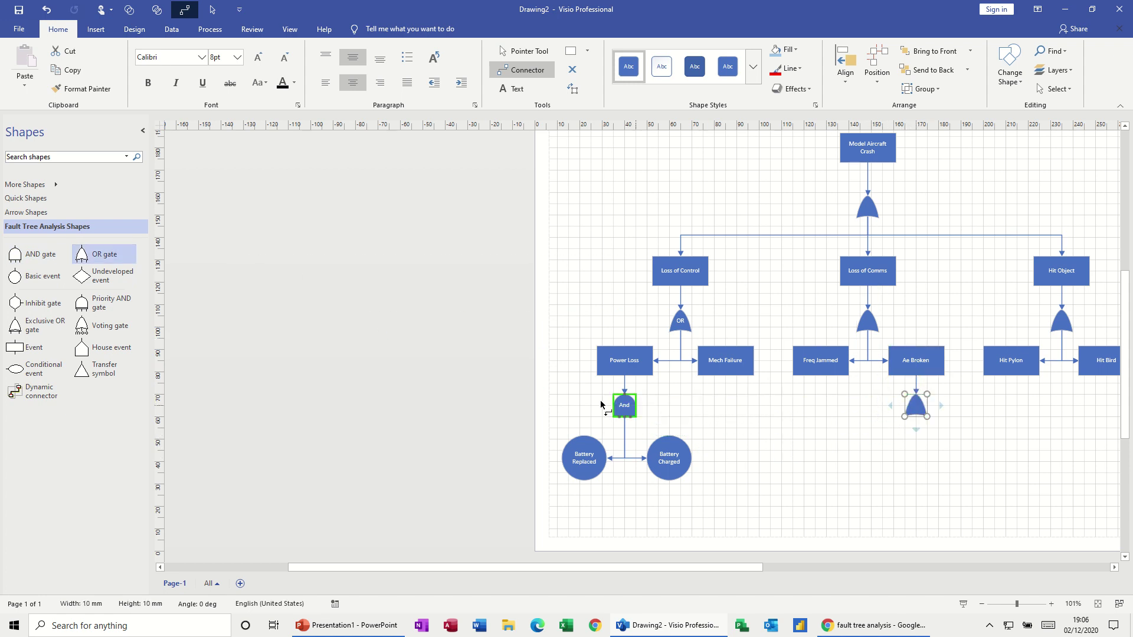
pyautogui.click(523, 51)
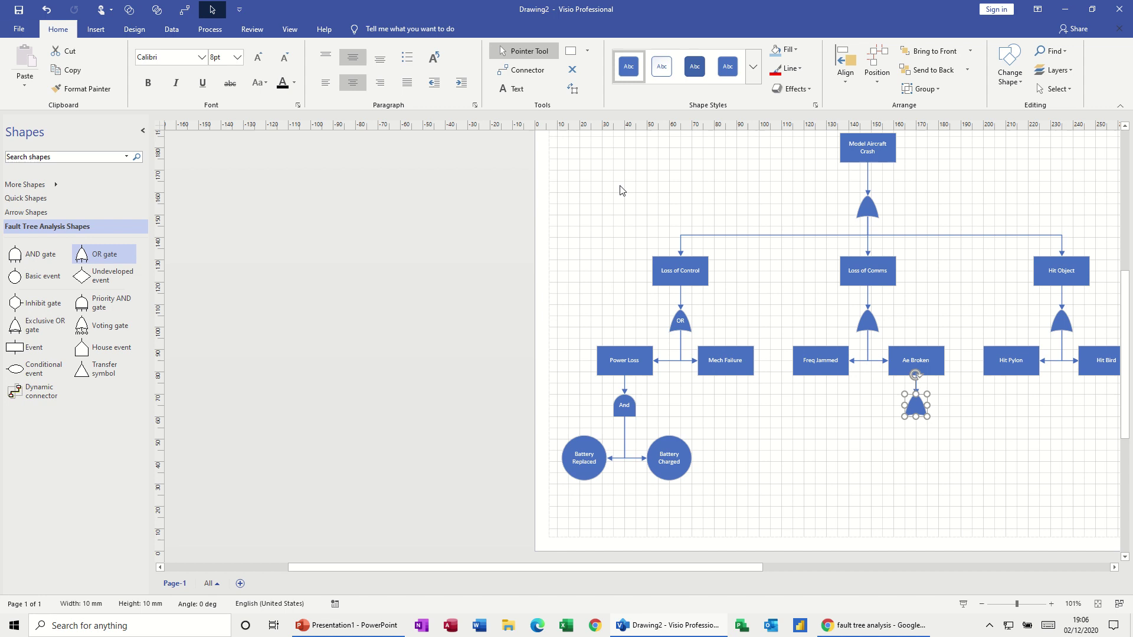
pyautogui.moveTo(915, 430)
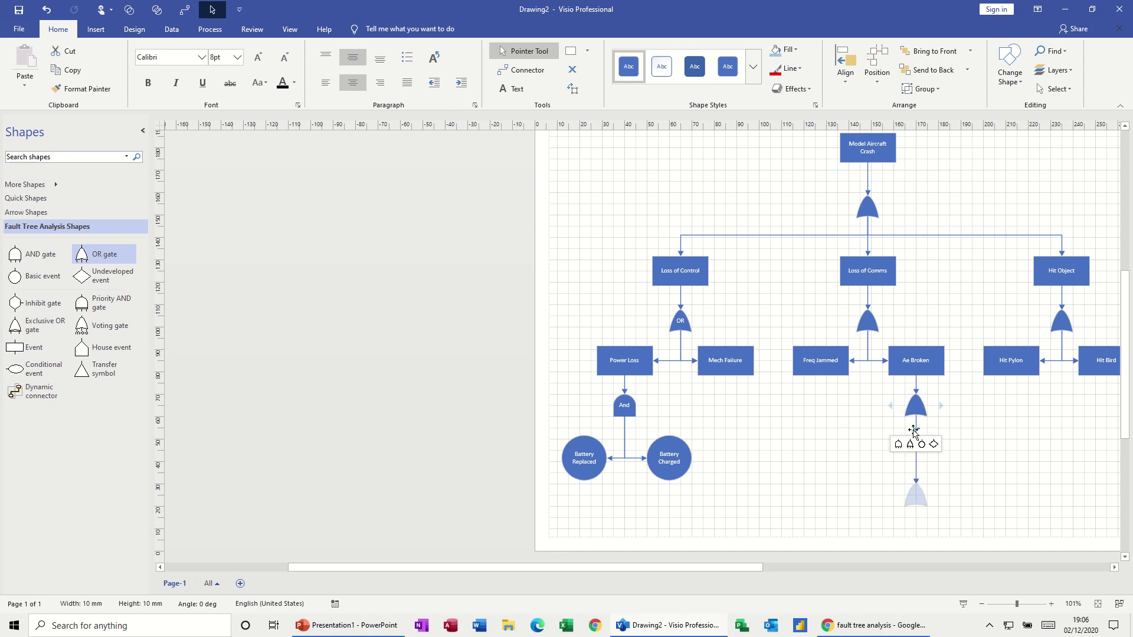
# - Add two basic-event circles below the Ae Broken gate, placed level on either side of its connector
pyautogui.click(922, 444)
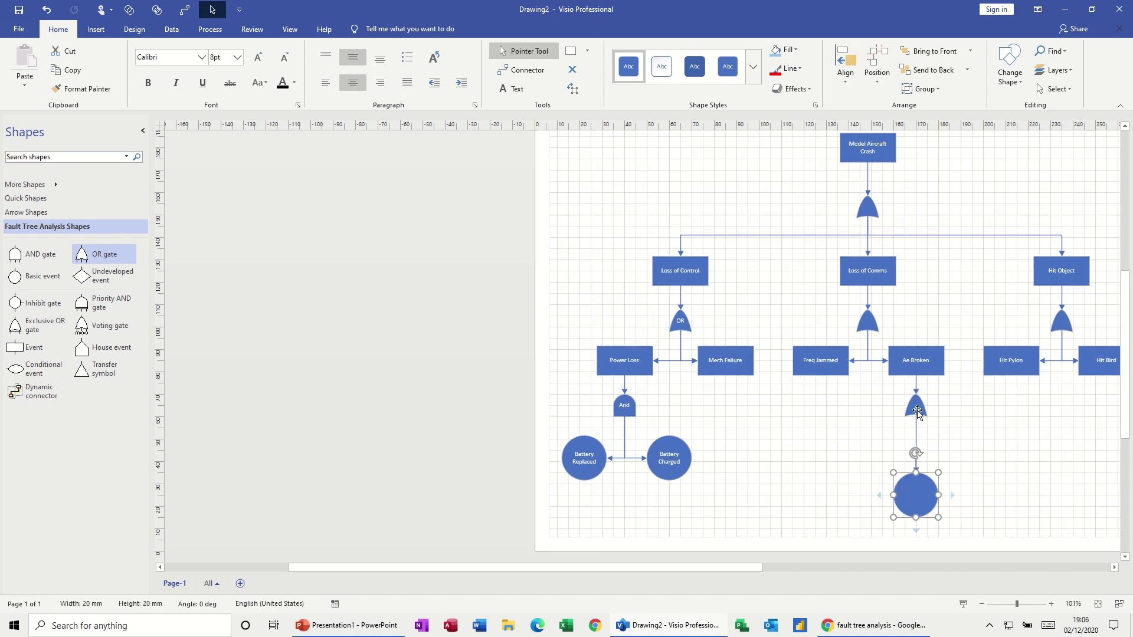
pyautogui.click(918, 413)
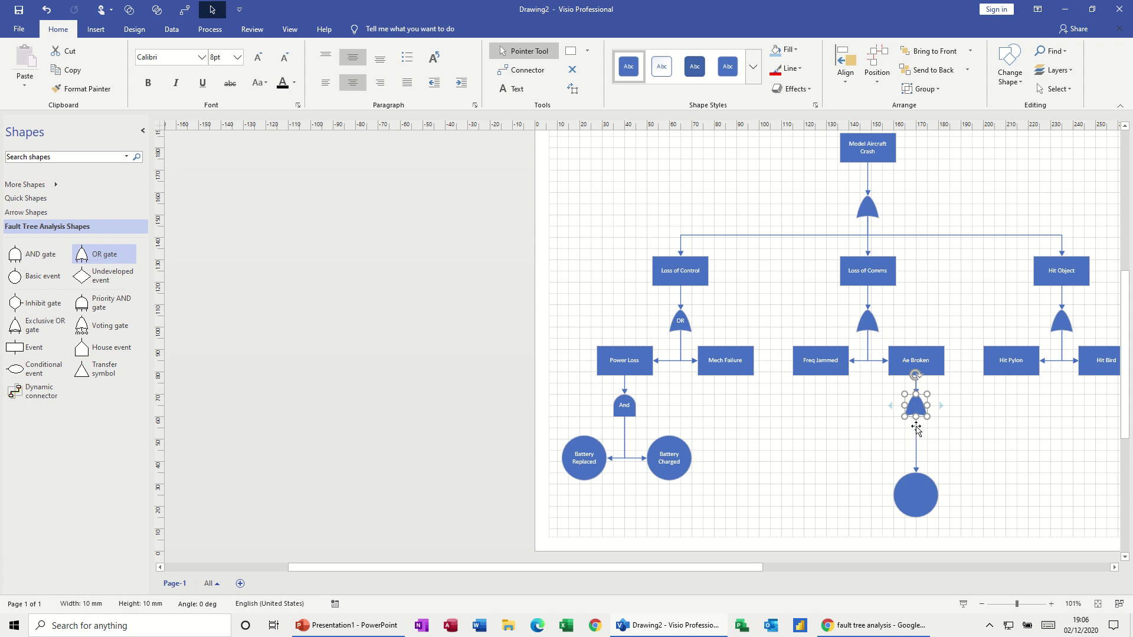
pyautogui.moveTo(919, 511); pyautogui.dragTo(897, 475)
pyautogui.click(918, 414)
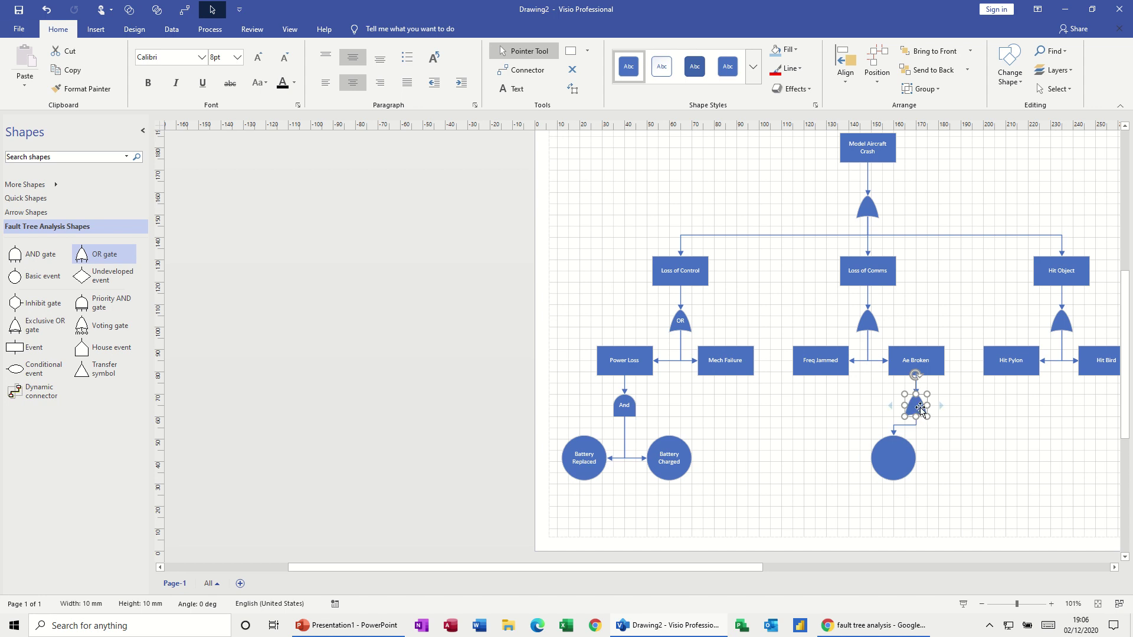
pyautogui.moveTo(907, 448); pyautogui.dragTo(862, 447)
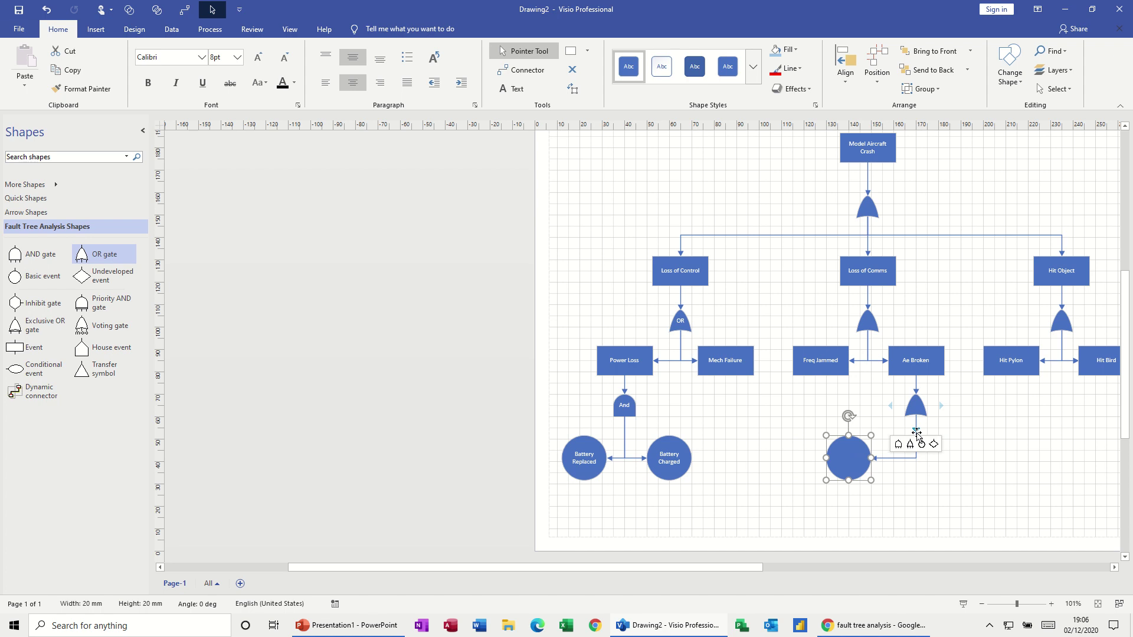
pyautogui.click(922, 443)
pyautogui.moveTo(920, 483); pyautogui.dragTo(959, 448)
pyautogui.moveTo(850, 460); pyautogui.dragTo(862, 459)
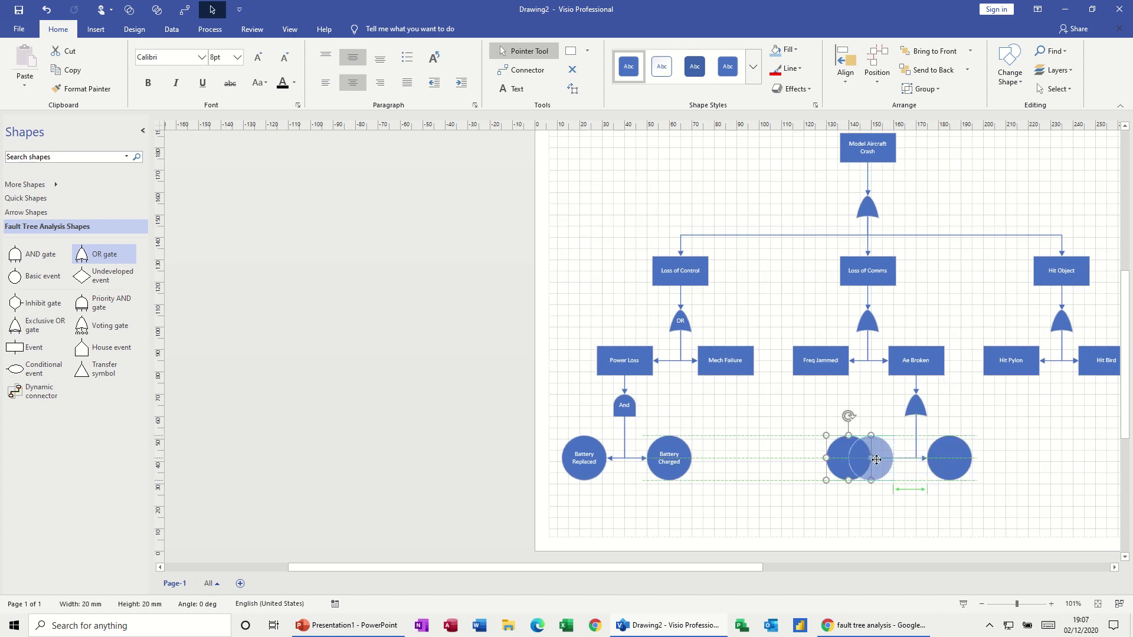
pyautogui.moveTo(877, 459); pyautogui.dragTo(887, 459)
pyautogui.click(923, 498)
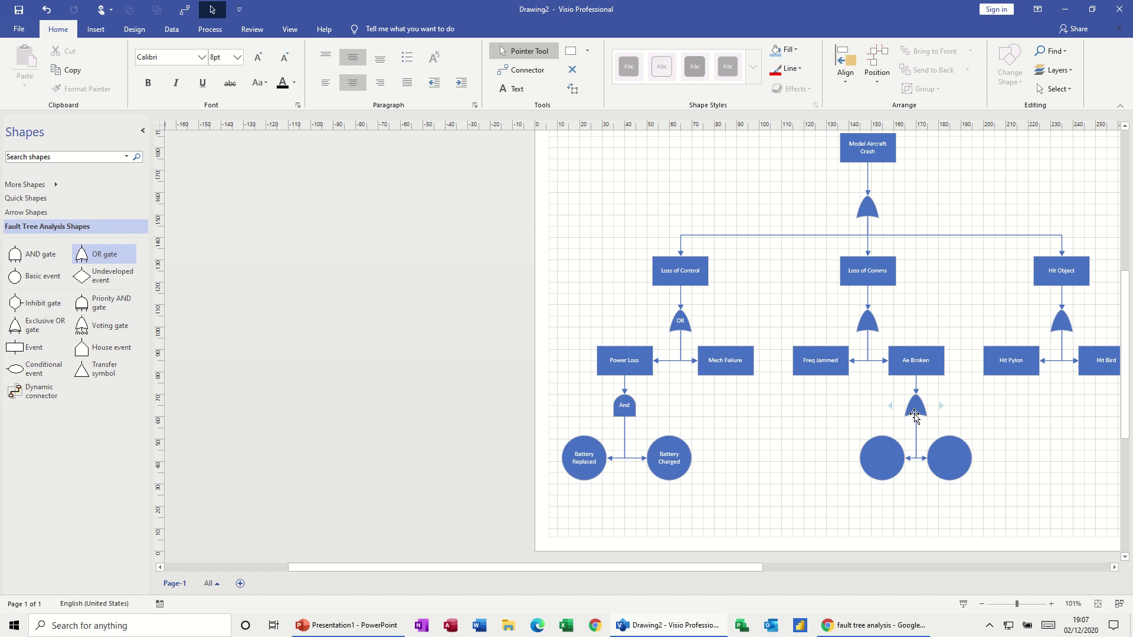
pyautogui.click(915, 413)
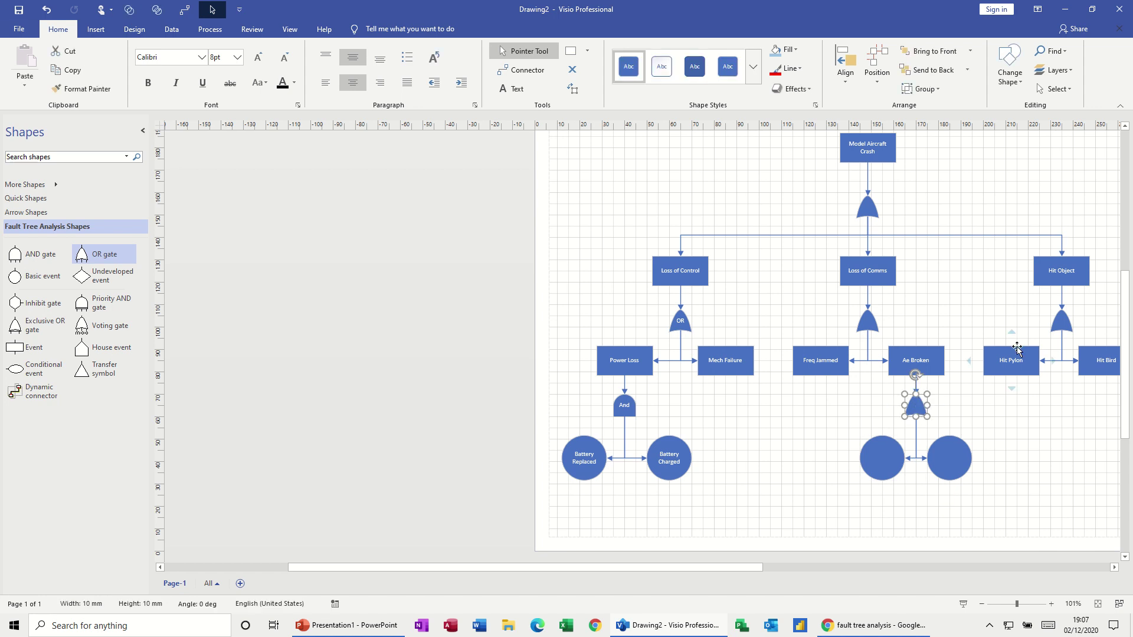
# - Give the gate beneath Ae Broken the label 'OR', redoing a mistyped first attempt
pyautogui.write('O')
pyautogui.press('BackSpace')
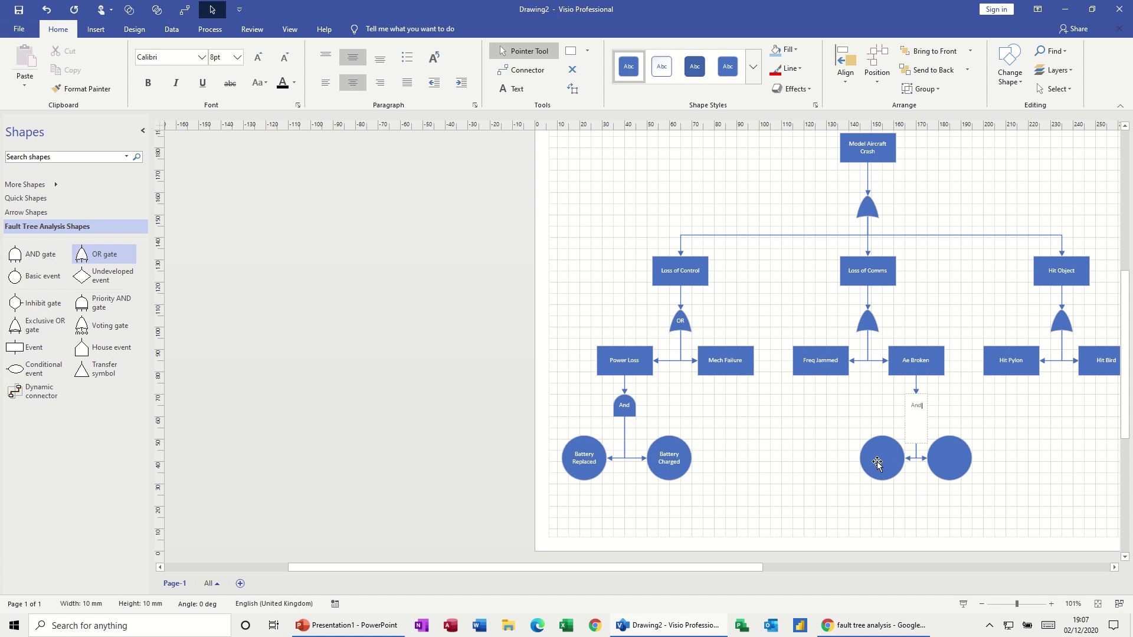
pyautogui.press('Escape')
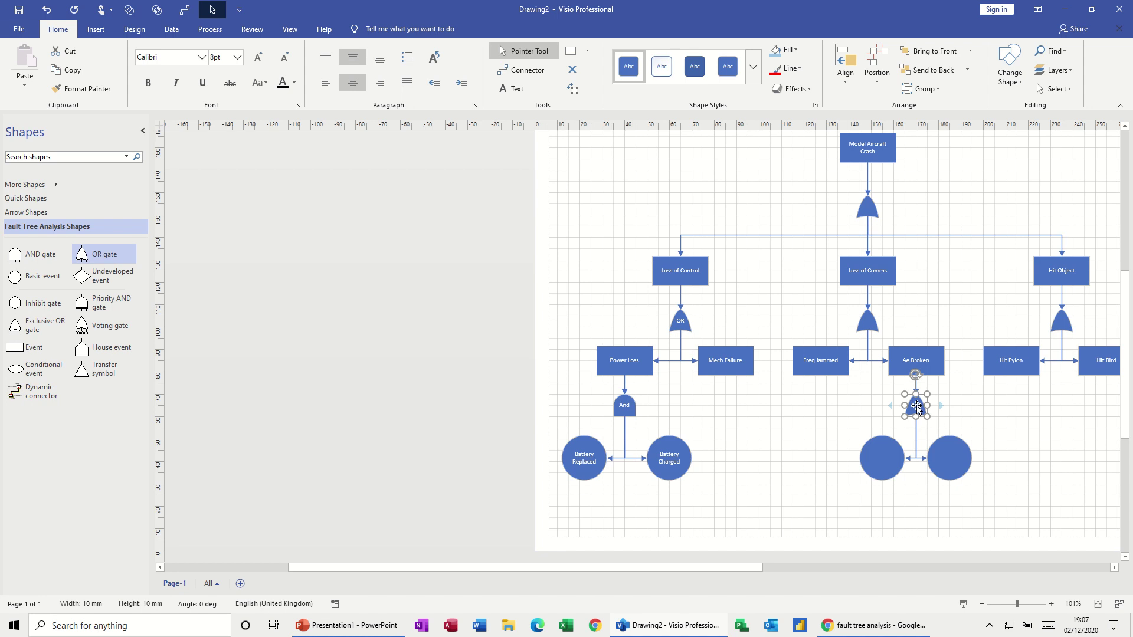
pyautogui.press('Delete')
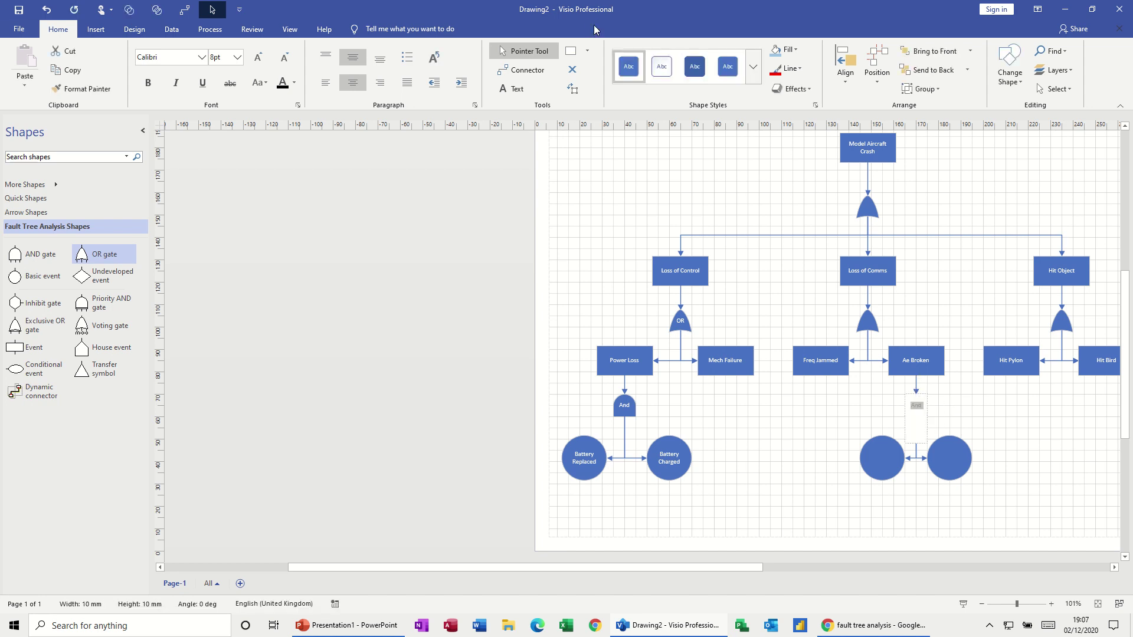
pyautogui.write('OR')
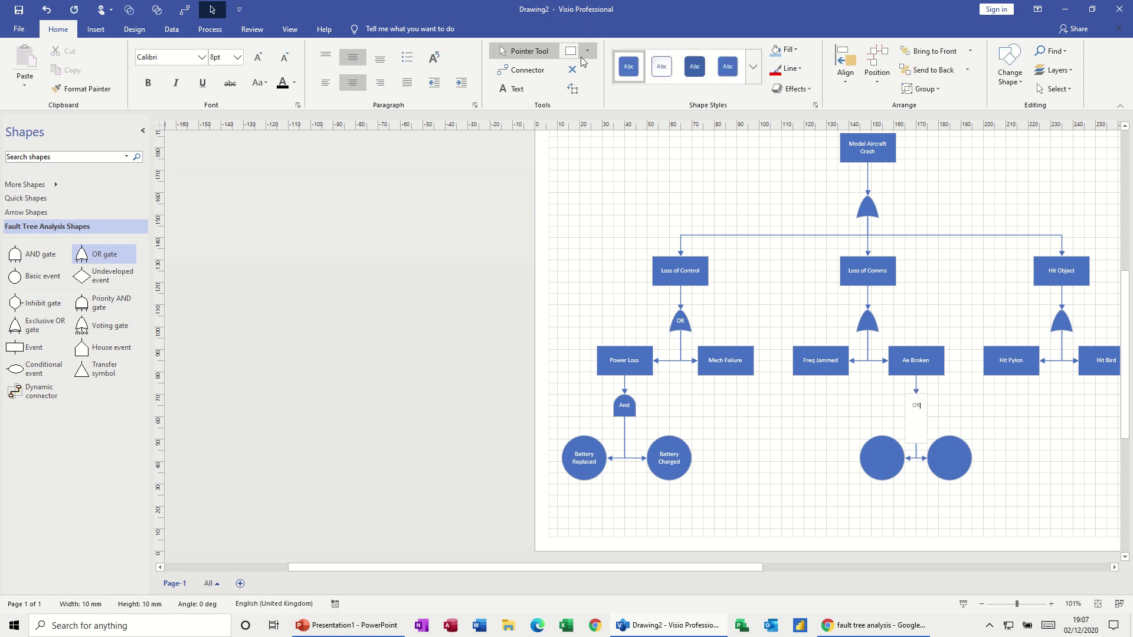
pyautogui.press('Escape')
pyautogui.click(998, 418)
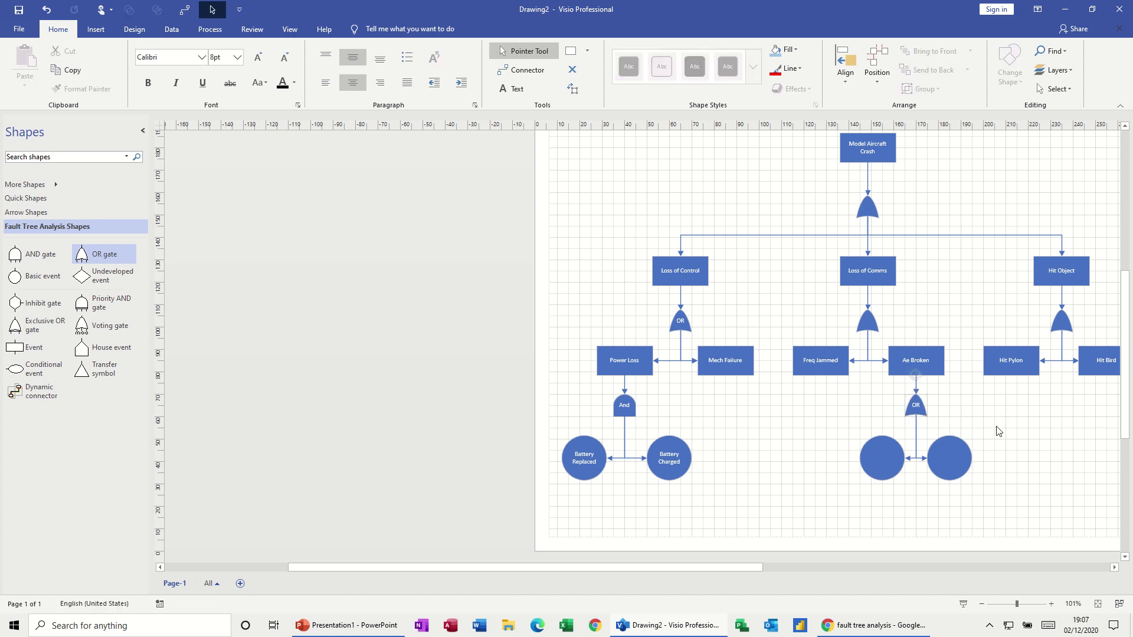
# - Label the left circle 'AE Broken Plane' and the right circle 'AE broken on TX'
pyautogui.click(882, 460)
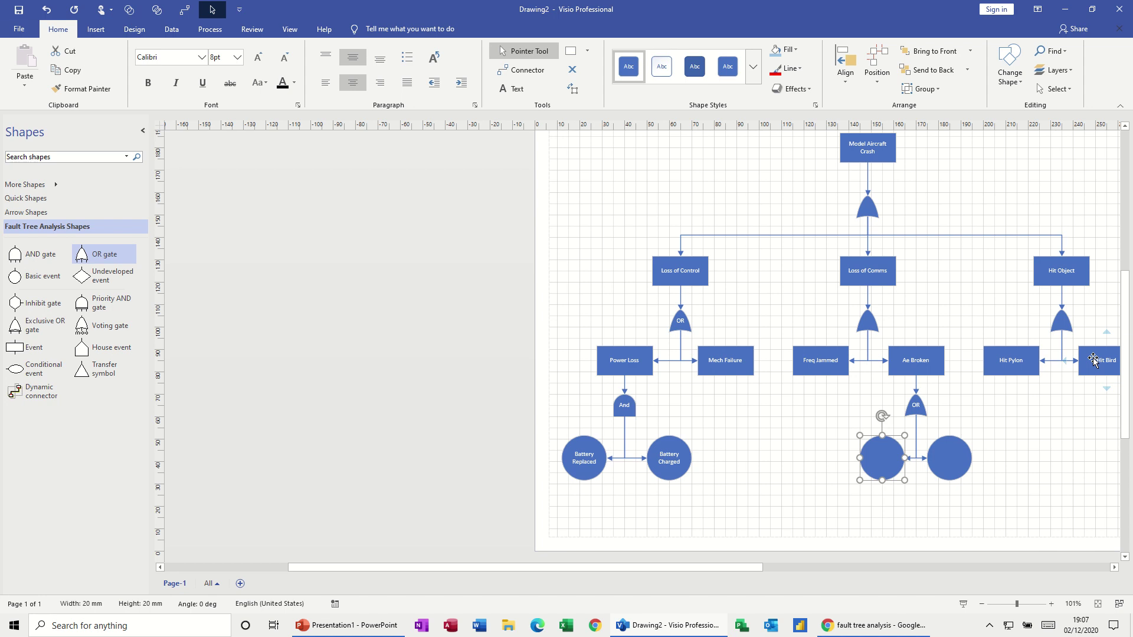
pyautogui.write('AE')
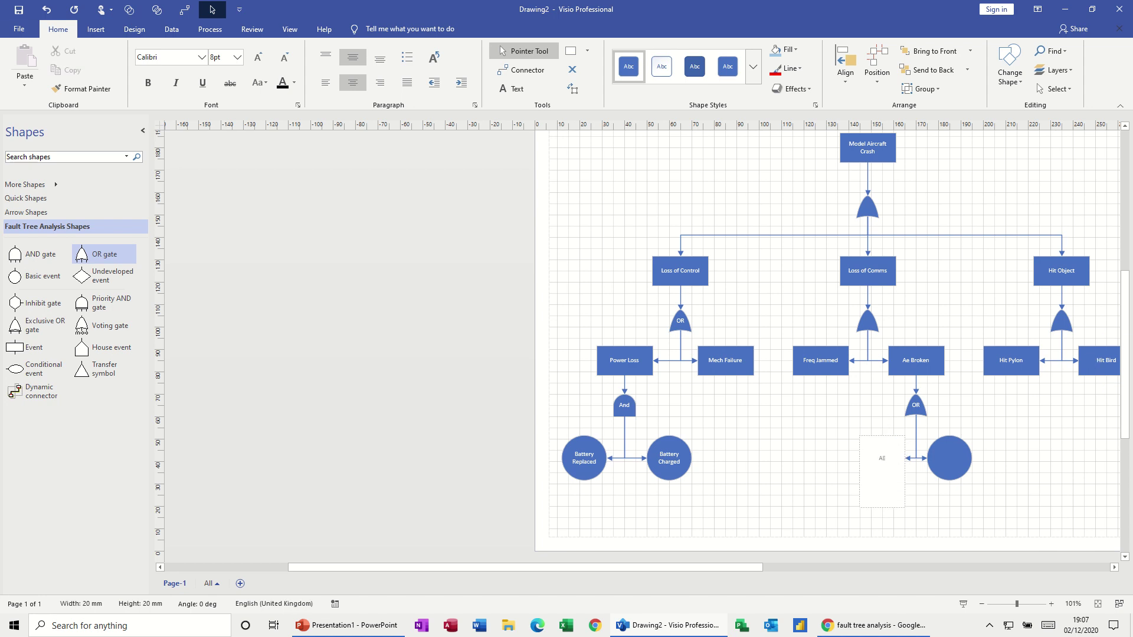
pyautogui.write(' Broken Plane')
pyautogui.click(951, 462)
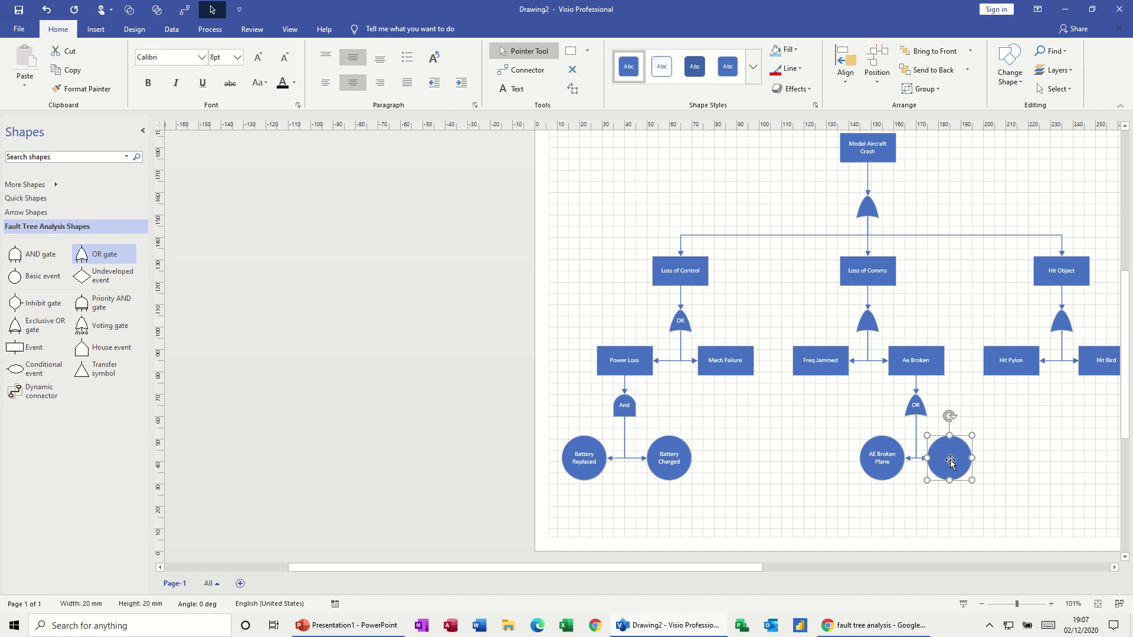
pyautogui.write('AE')
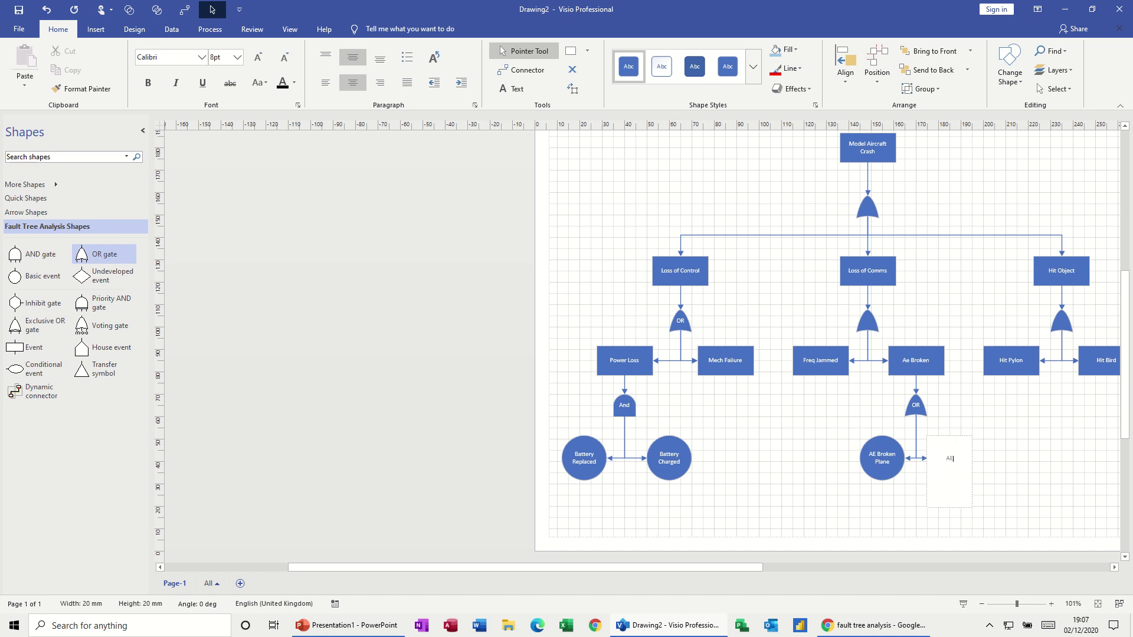
pyautogui.write(' broken on TX')
pyautogui.press('Escape')
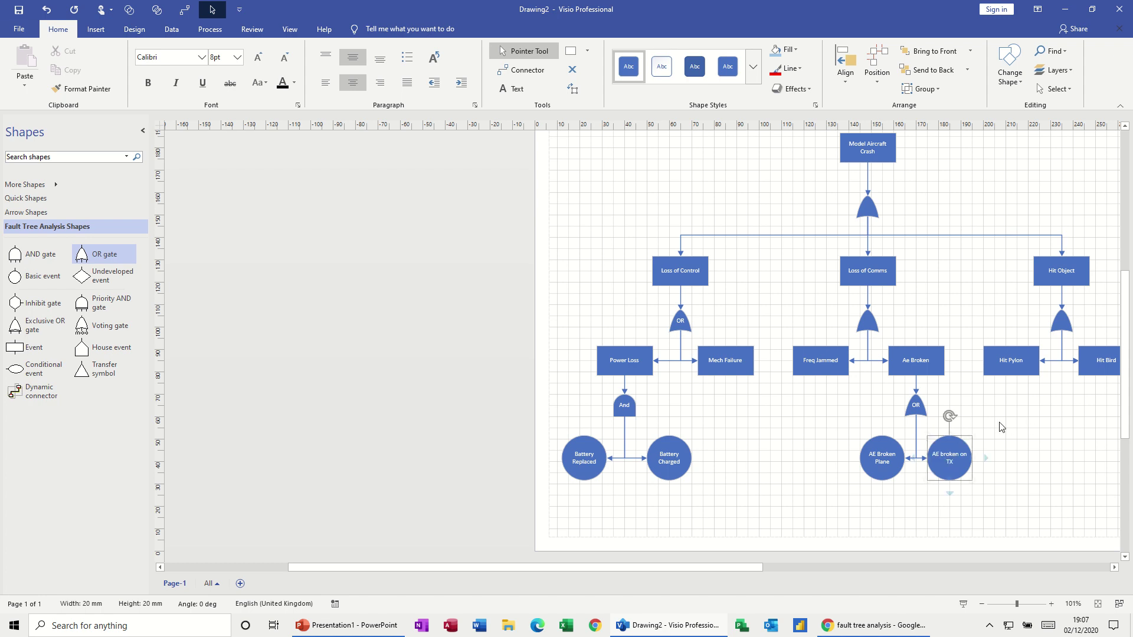
pyautogui.click(999, 451)
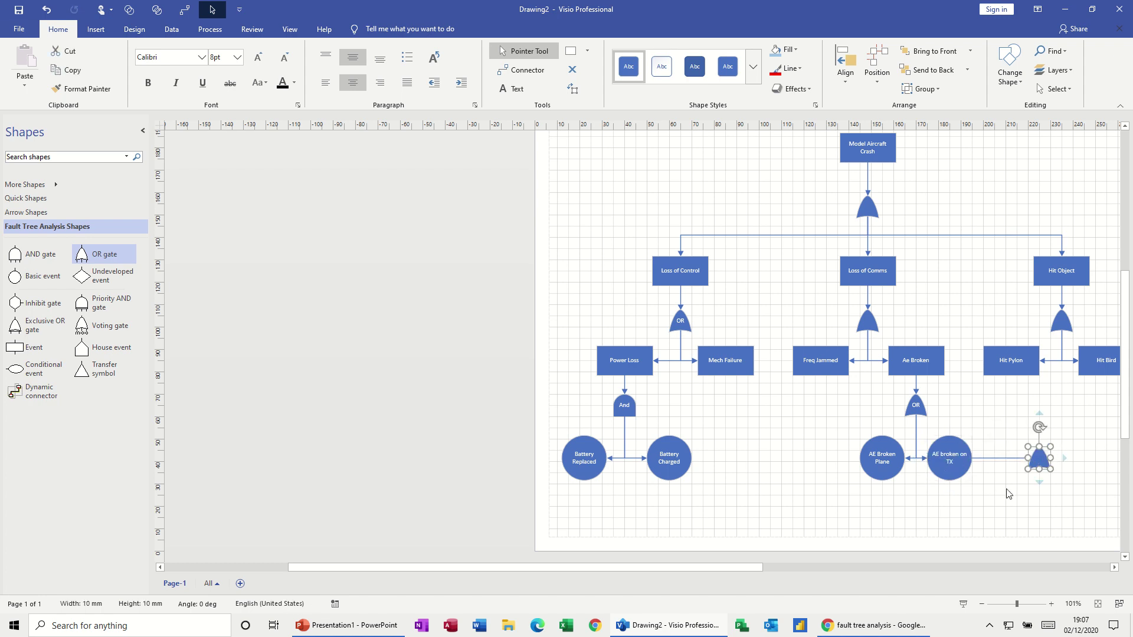
# - Undo the stray gate beside 'AE broken on TX' and pan the whole fault tree into view
pyautogui.hotkey('ctrl', 'z')
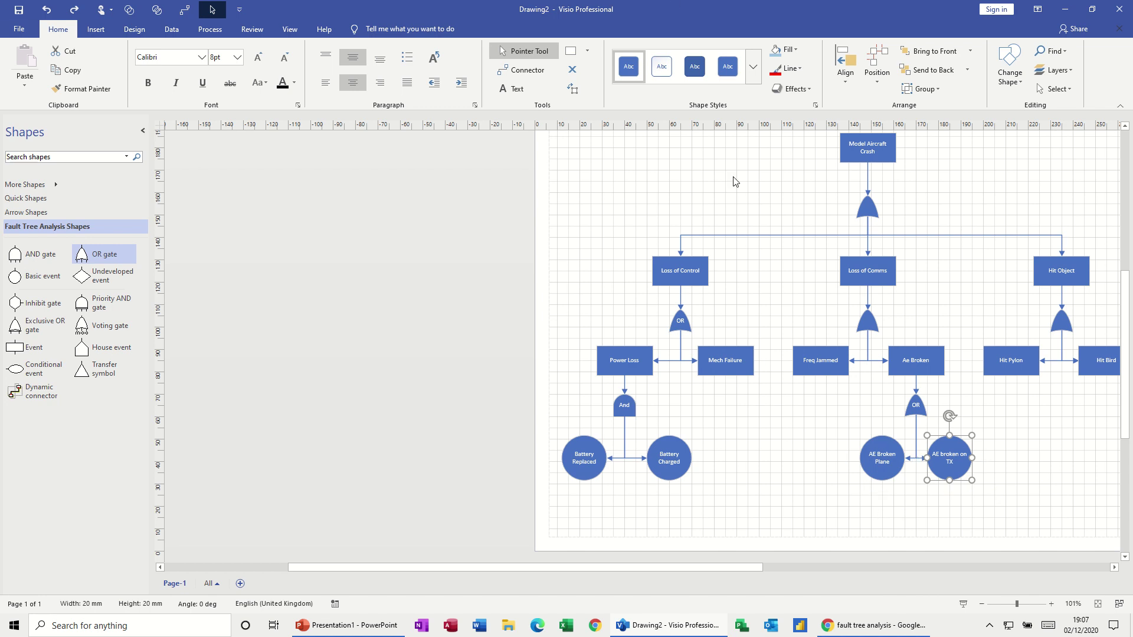
pyautogui.moveTo(683, 569); pyautogui.dragTo(773, 569)
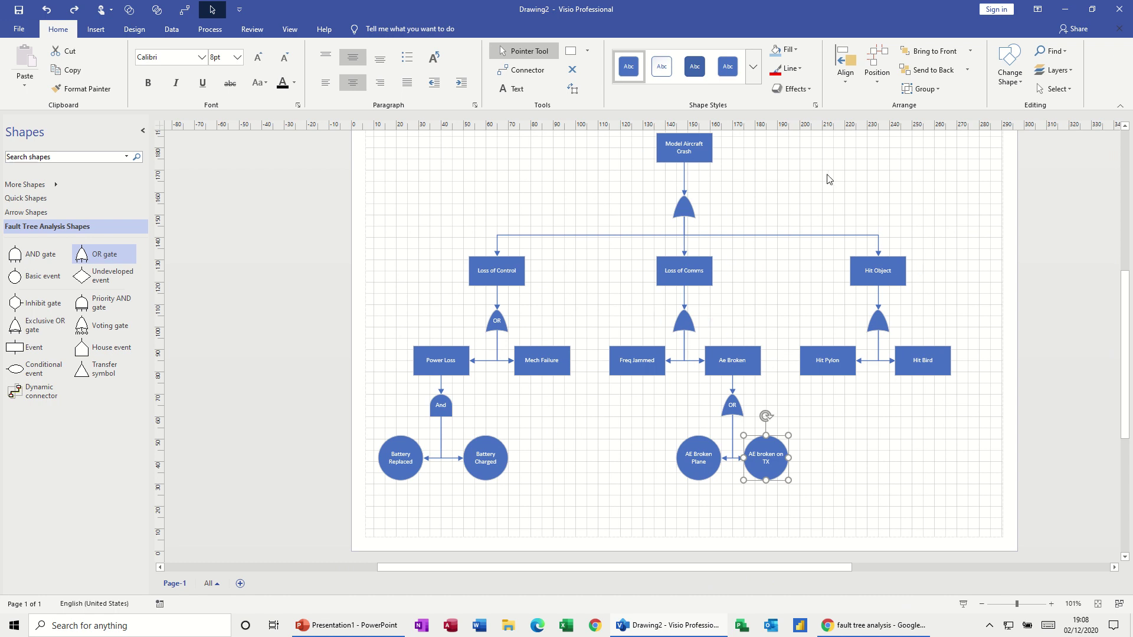
pyautogui.scroll(1, 825, 179)
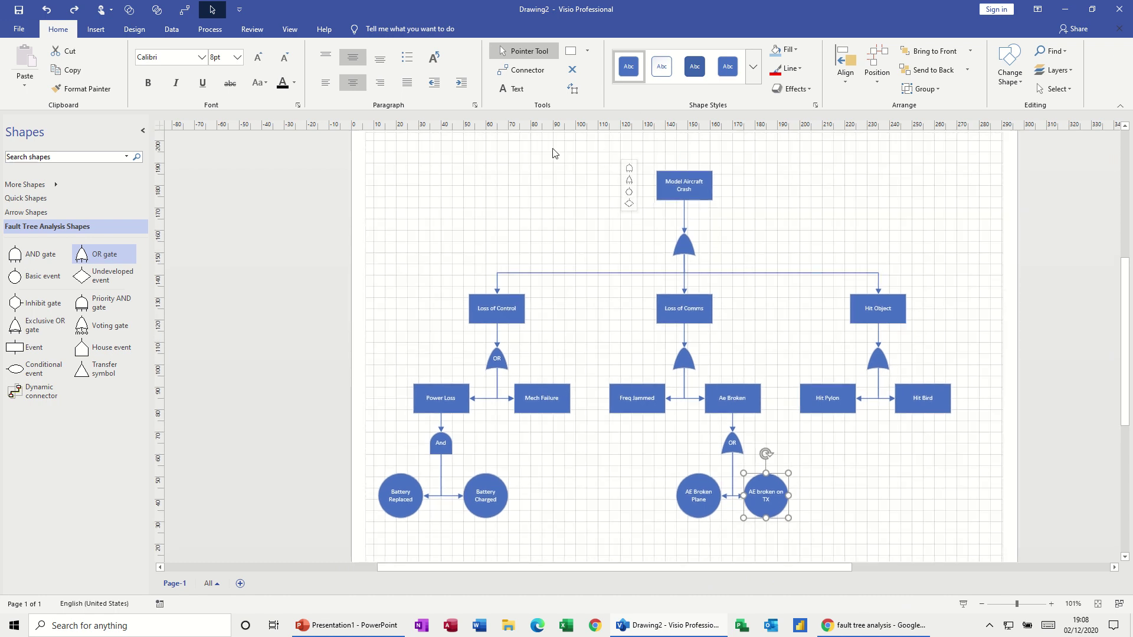